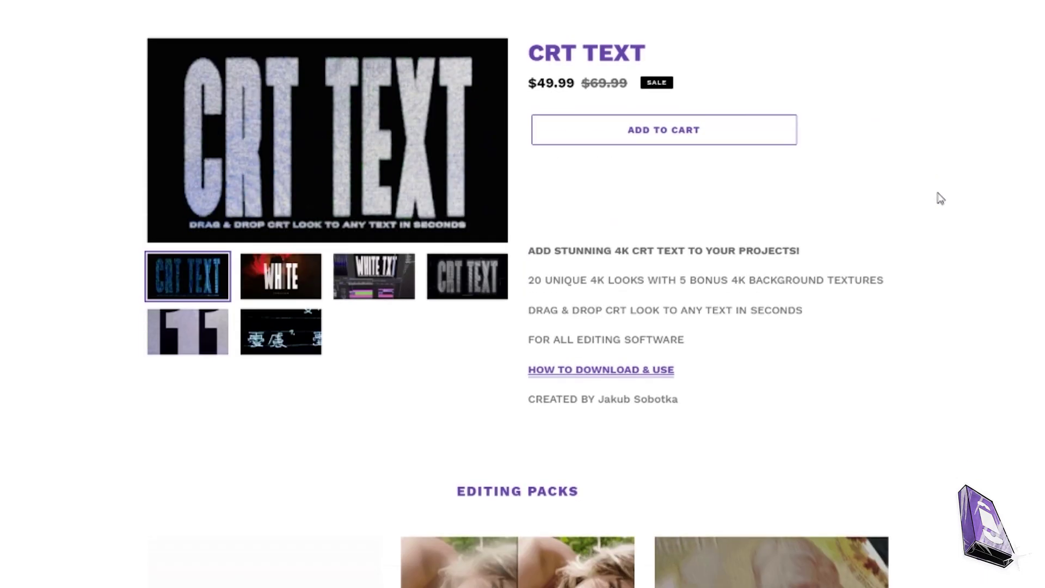
scroll(941, 199, "down", 12)
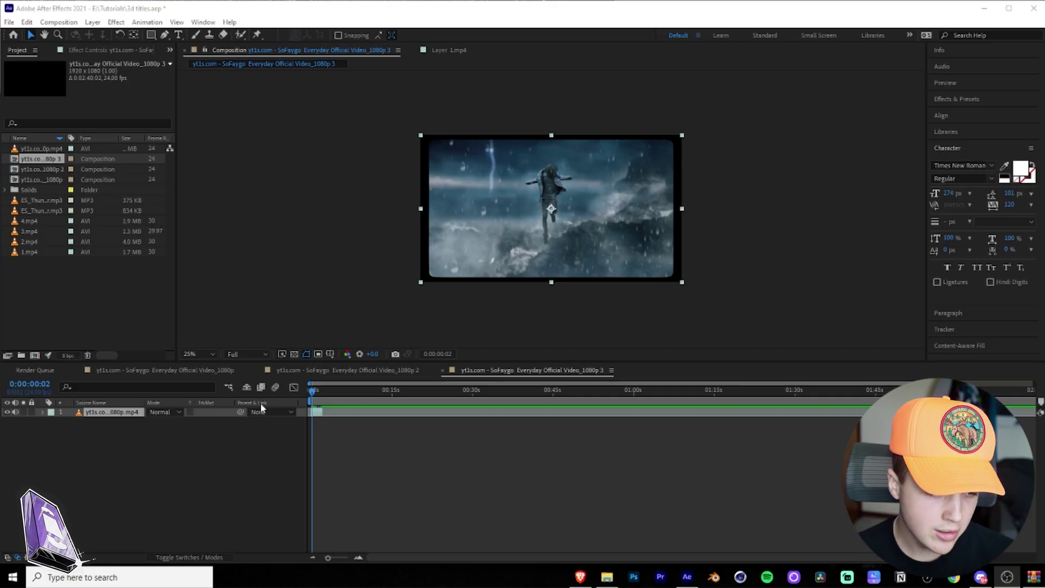
left_click(211, 368)
left_click_drag(315, 391, 542, 414)
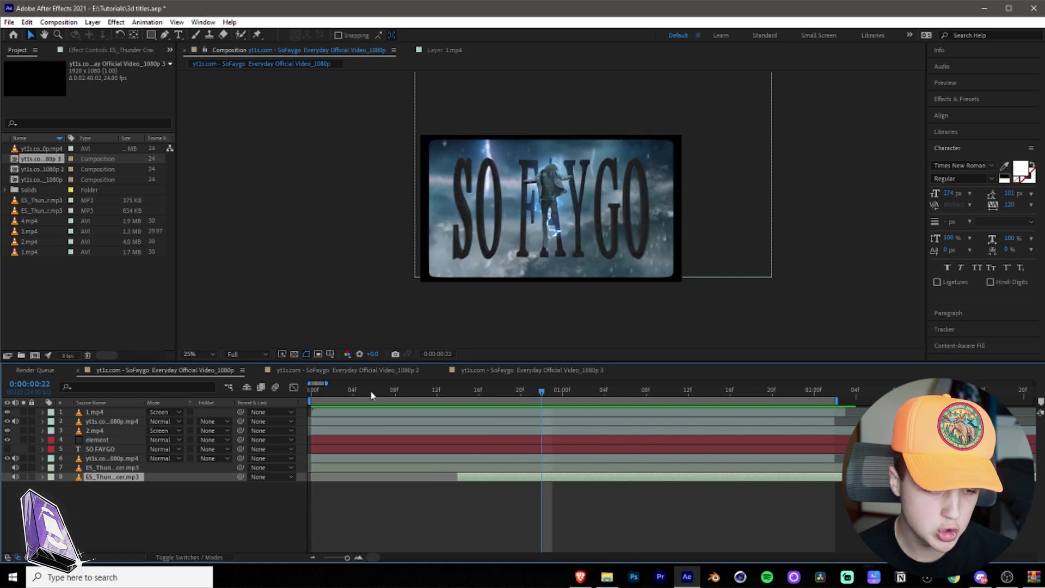
left_click(512, 370)
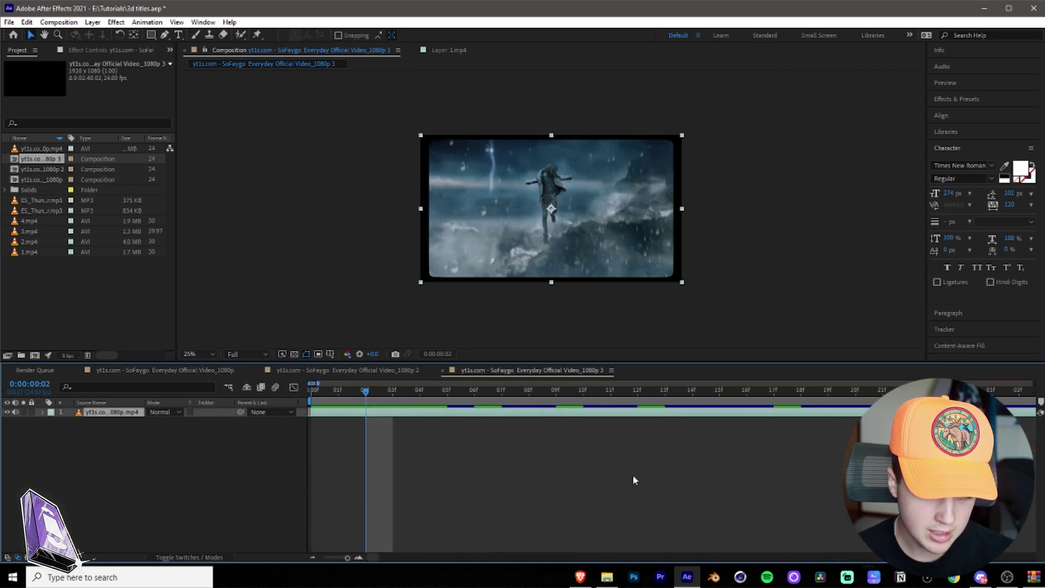
left_click_drag(351, 560, 347, 559)
key("space")
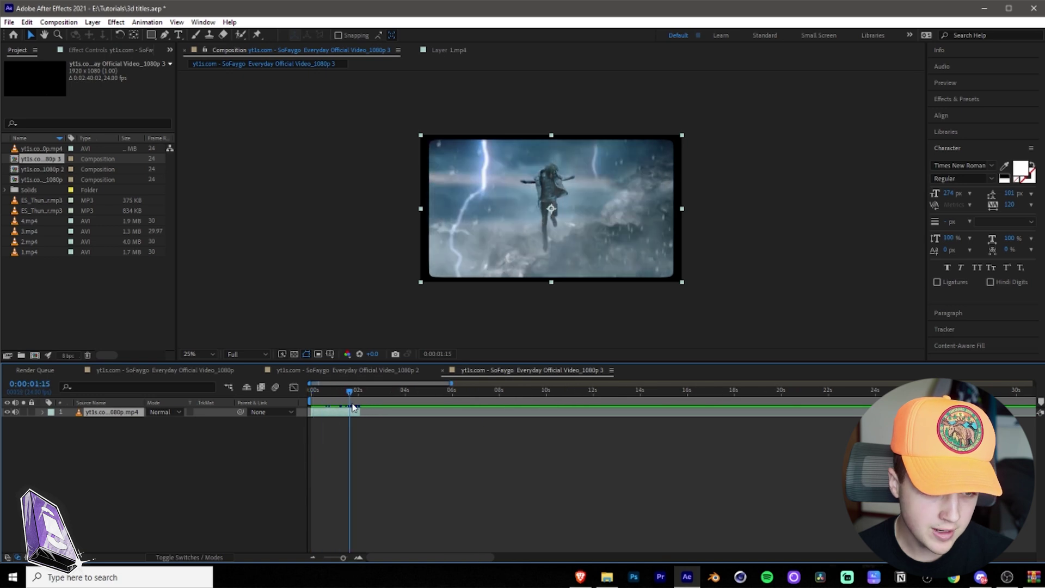
- Open the clip in its layer view, duplicate it with Ctrl+D, and select the top copy
left_click(159, 489)
double_click(111, 413)
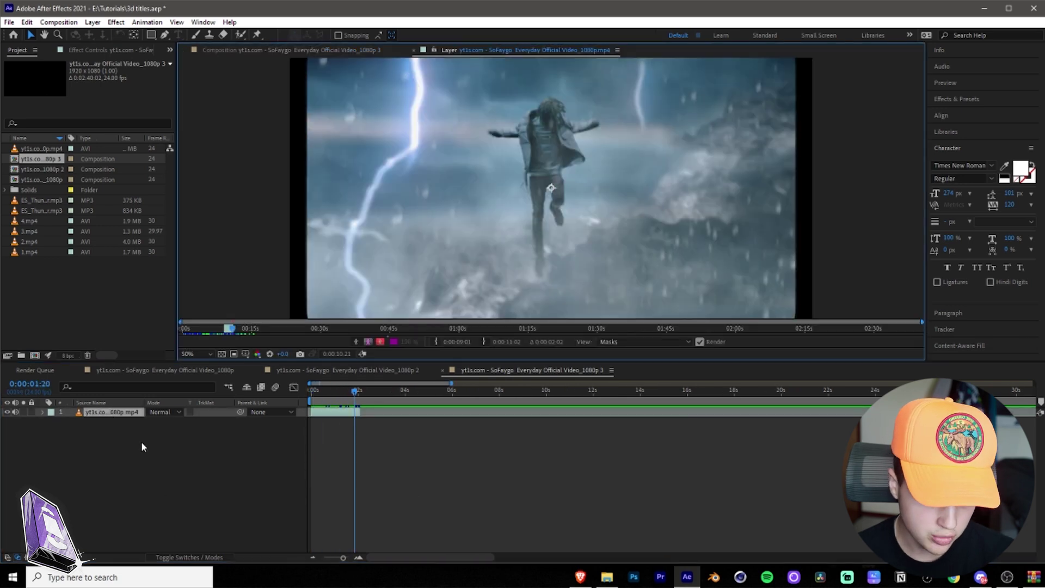
key("ctrl+d")
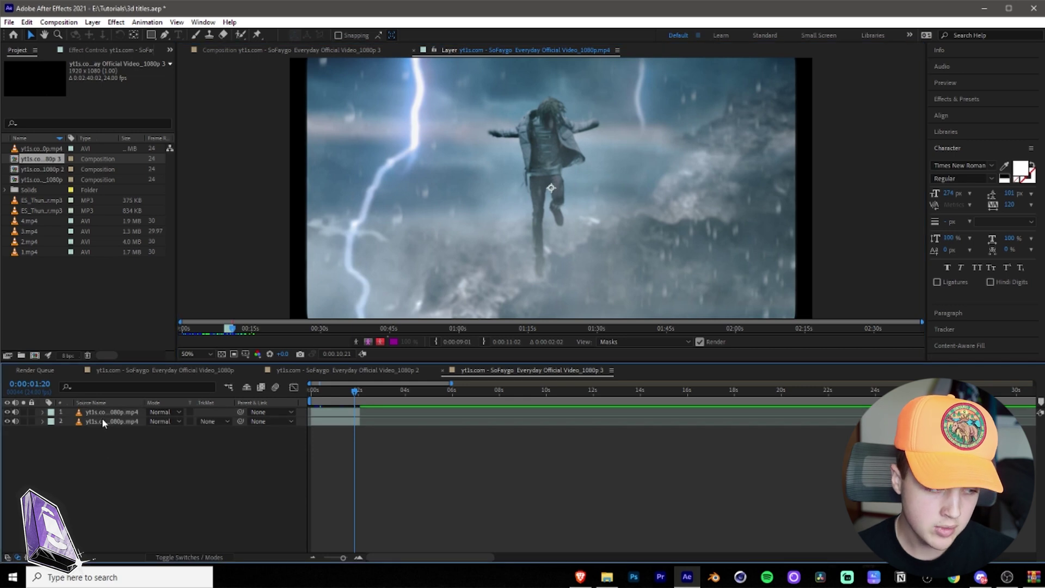
left_click(99, 414)
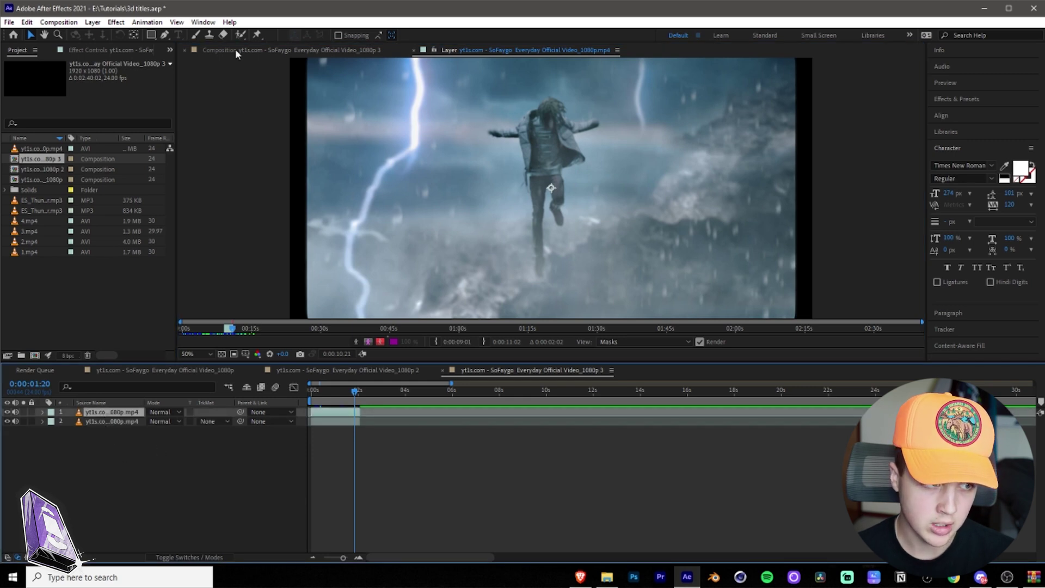
- Paint the flying figure with Roto Brush at frame 0 and propagate its matte forward
left_click(241, 35)
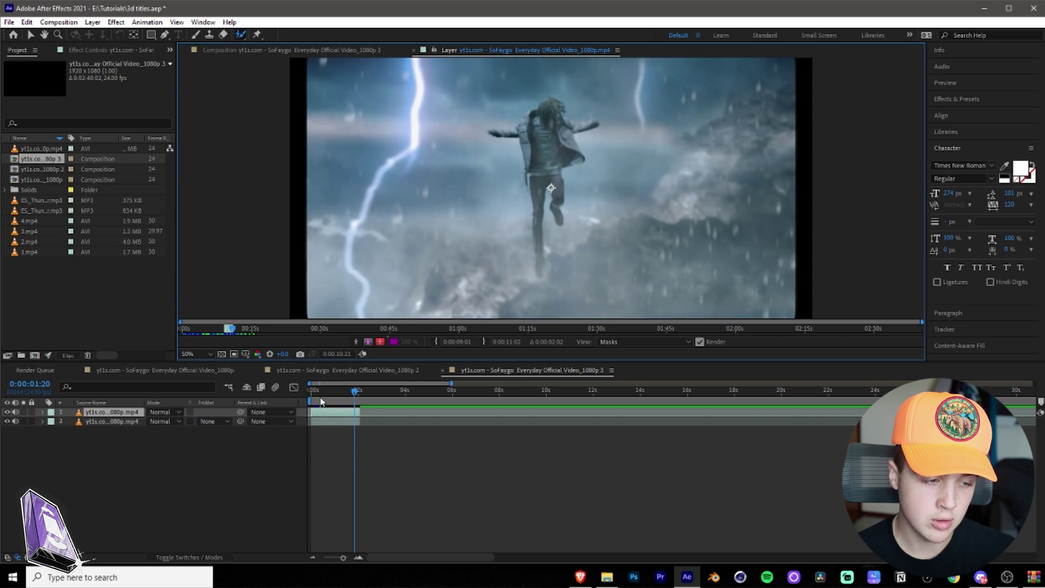
key("Home")
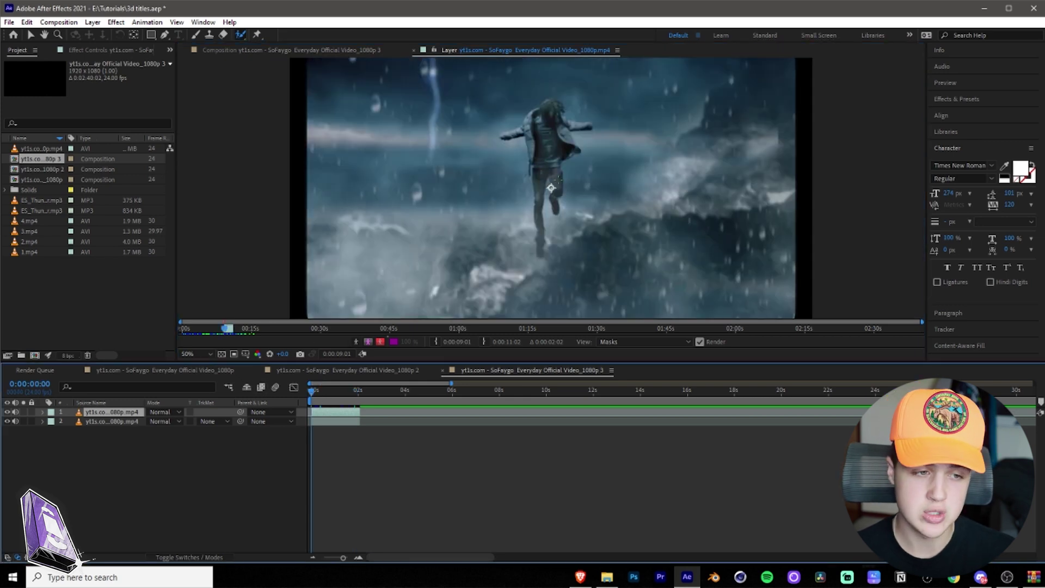
scroll(576, 97, "up", 2)
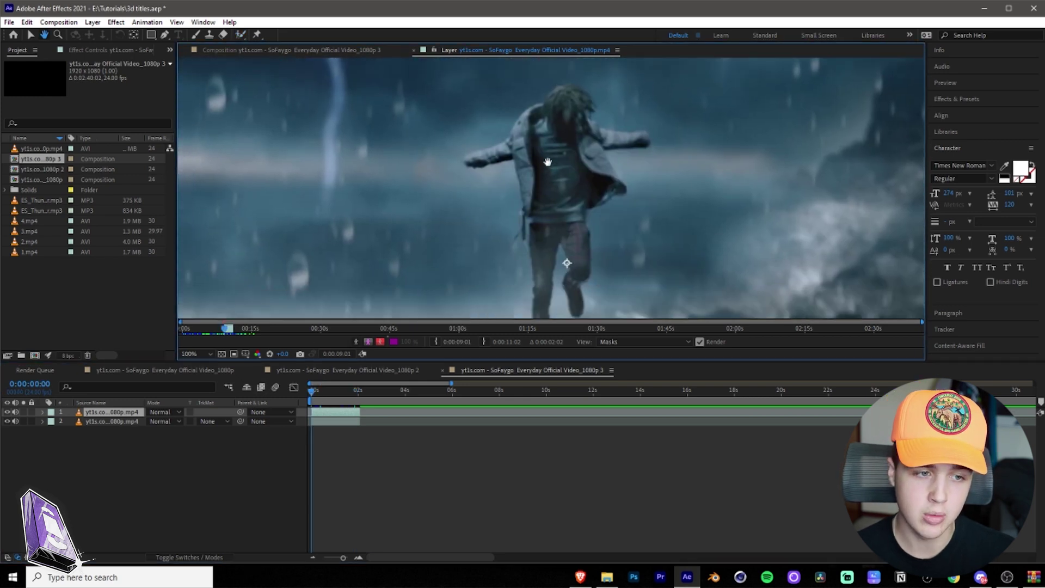
scroll(570, 262, "up", 2)
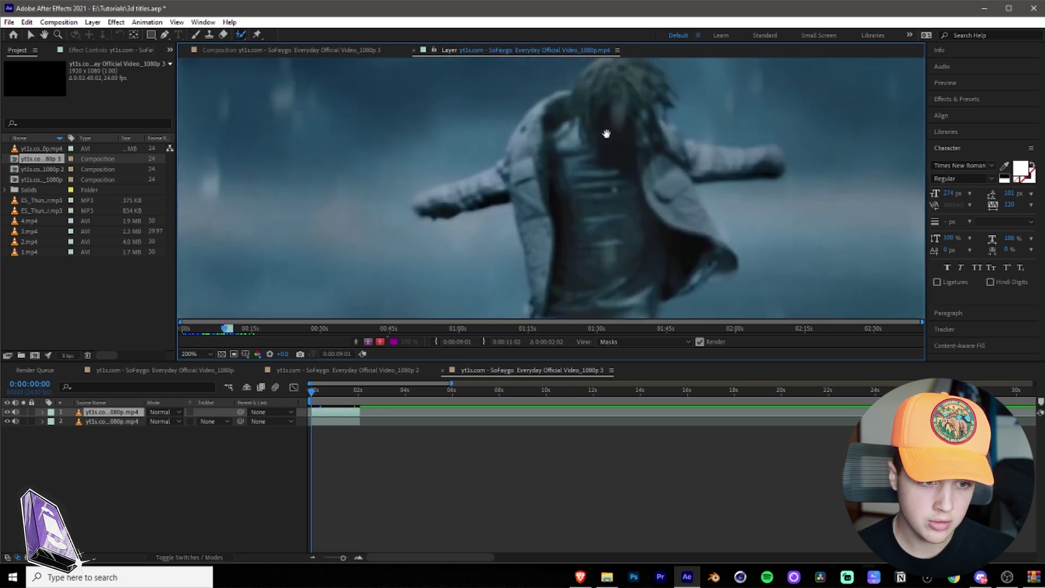
left_click_drag(542, 180, 527, 237)
scroll(665, 248, "down", 5)
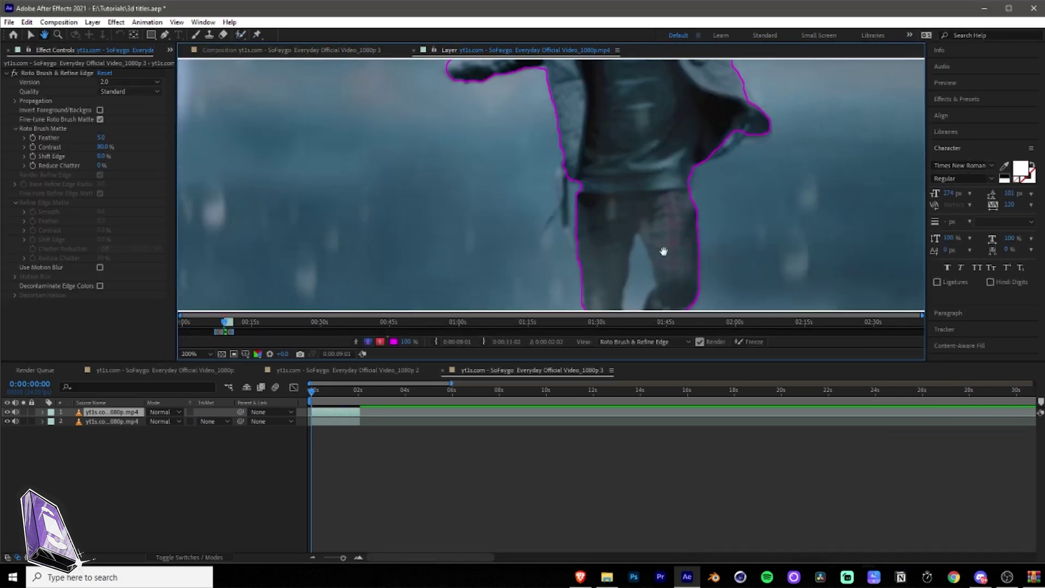
scroll(652, 180, "down", 4)
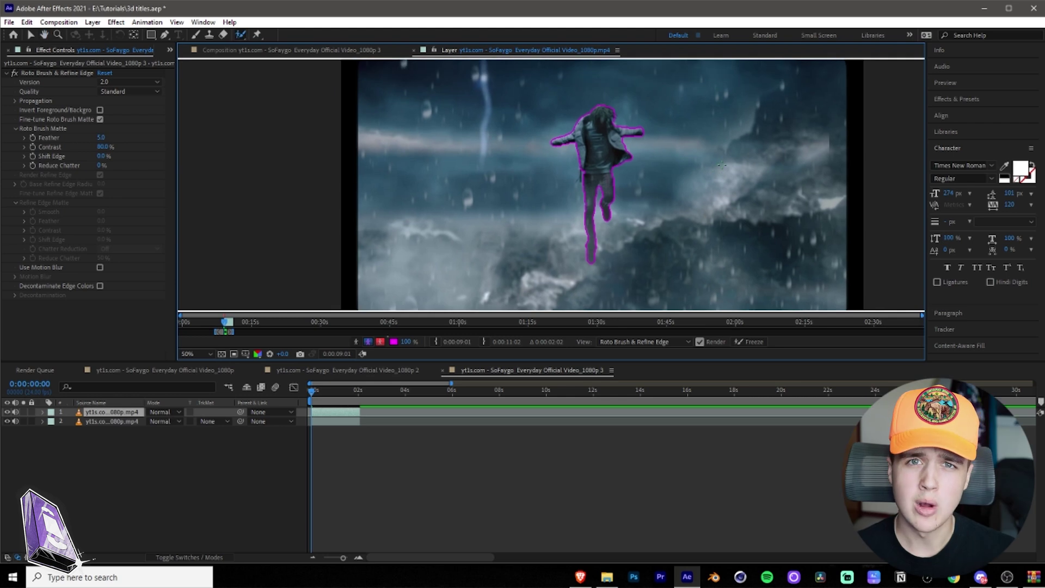
left_click_drag(313, 391, 357, 401)
left_click(231, 50)
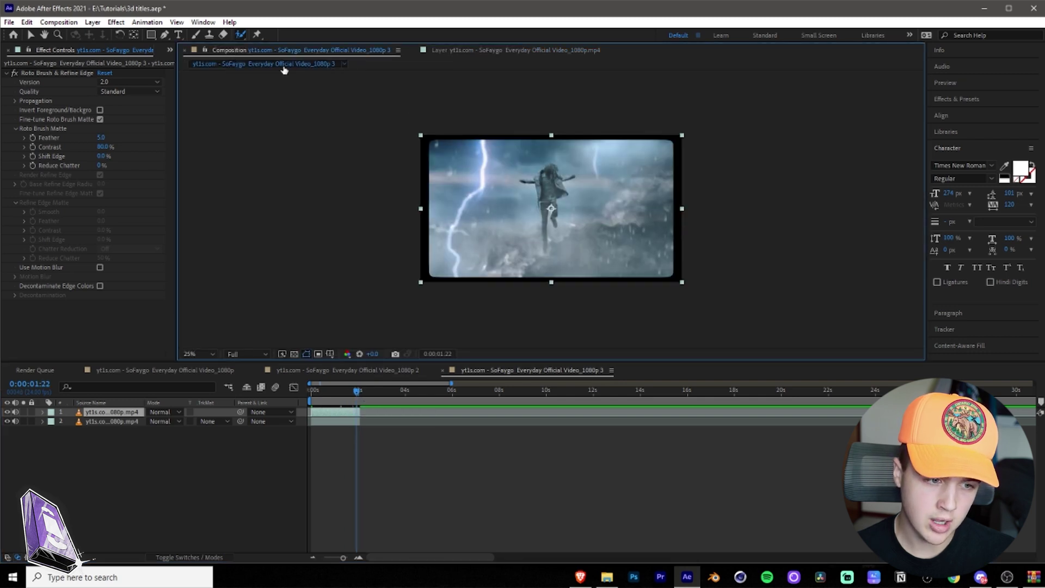
- Hide the background clip copy and zoom in on the figure to inspect its matte
left_click(26, 450)
left_click_drag(8, 431, 9, 424)
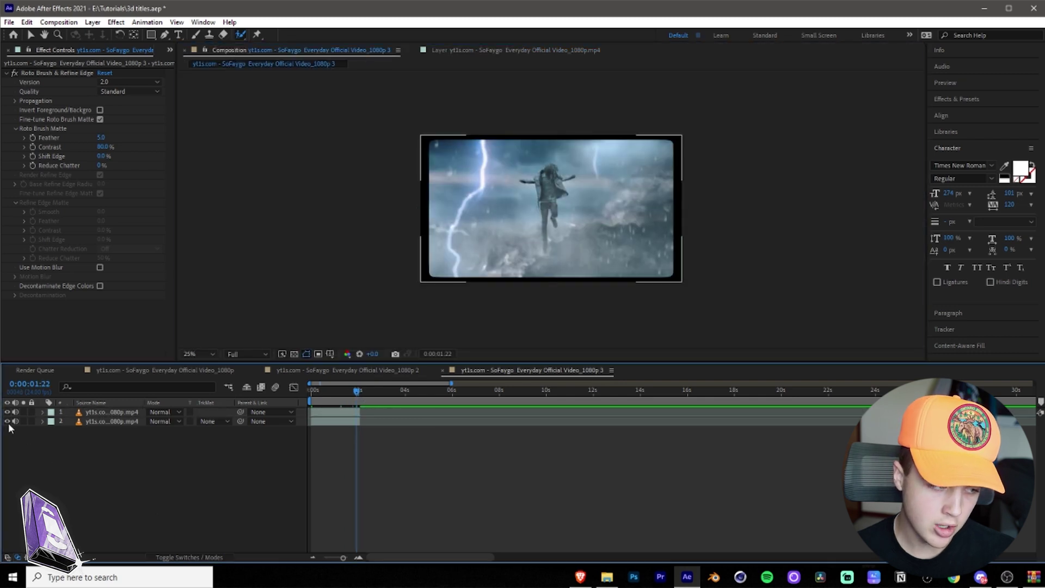
left_click(7, 422)
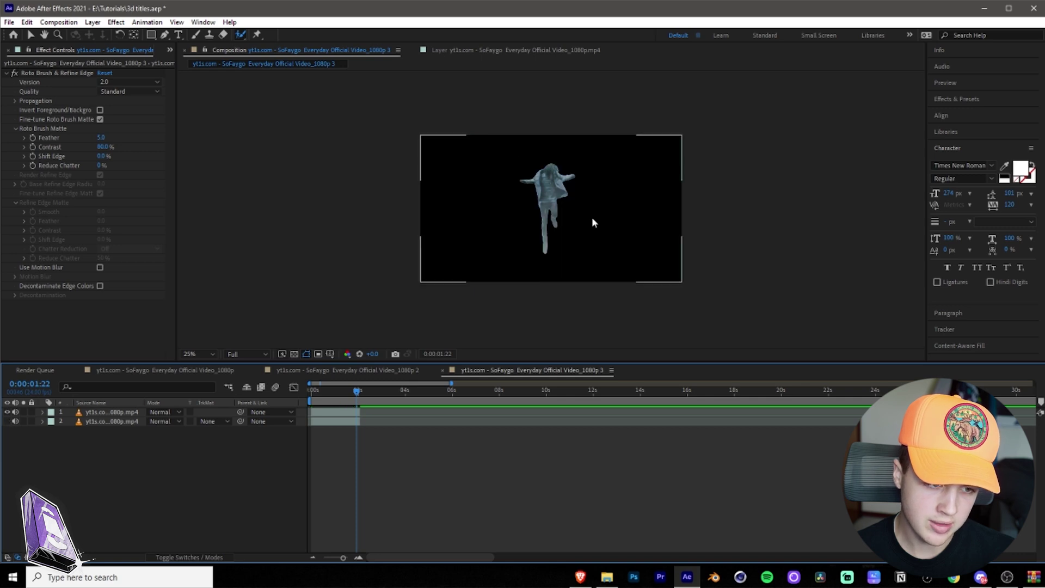
key("slash")
left_click_drag(474, 94, 544, 161)
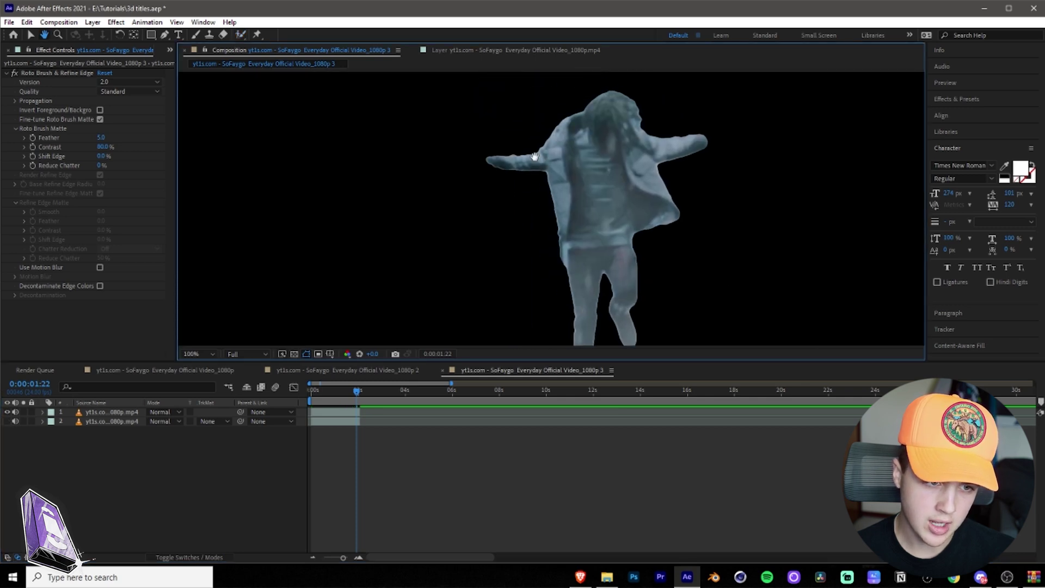
scroll(730, 217, "up", 1)
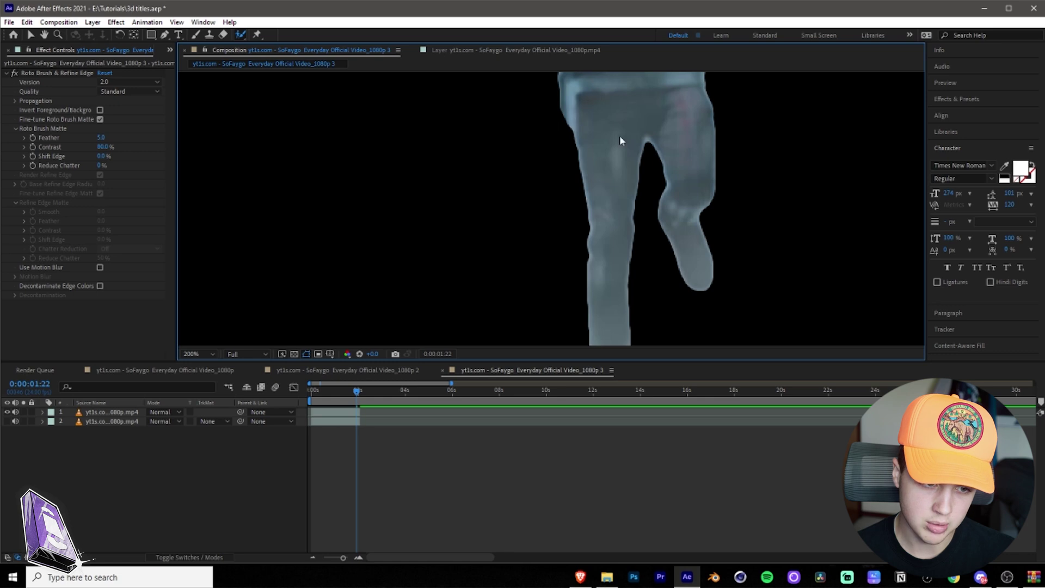
- Set the Roto Brush matte Feather to 16.3 and Shift Edge to -15%
left_click_drag(101, 142, 172, 156)
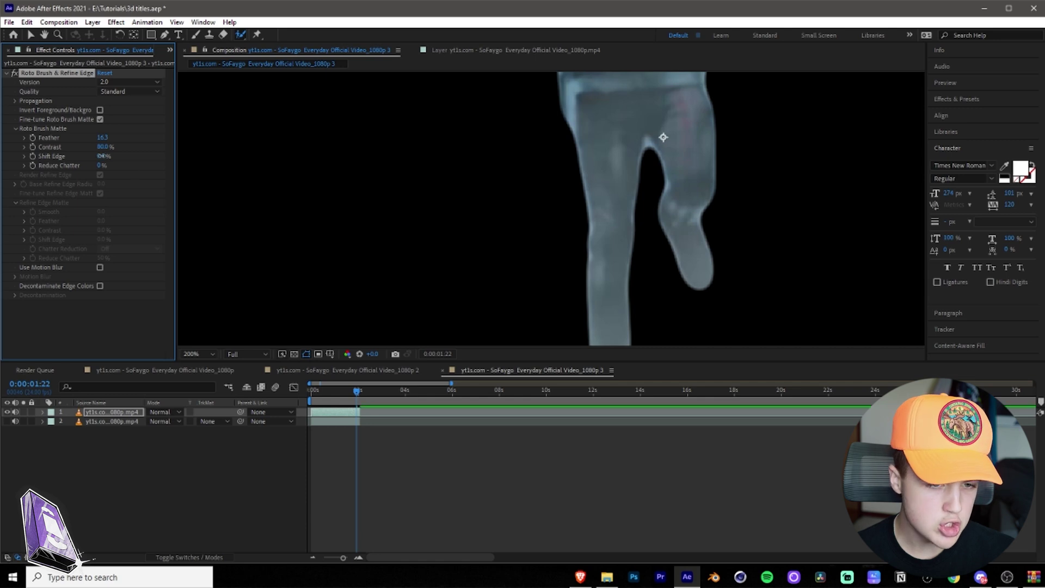
type("-15")
key("Return")
scroll(667, 136, "down", 1)
scroll(666, 136, "down", 2)
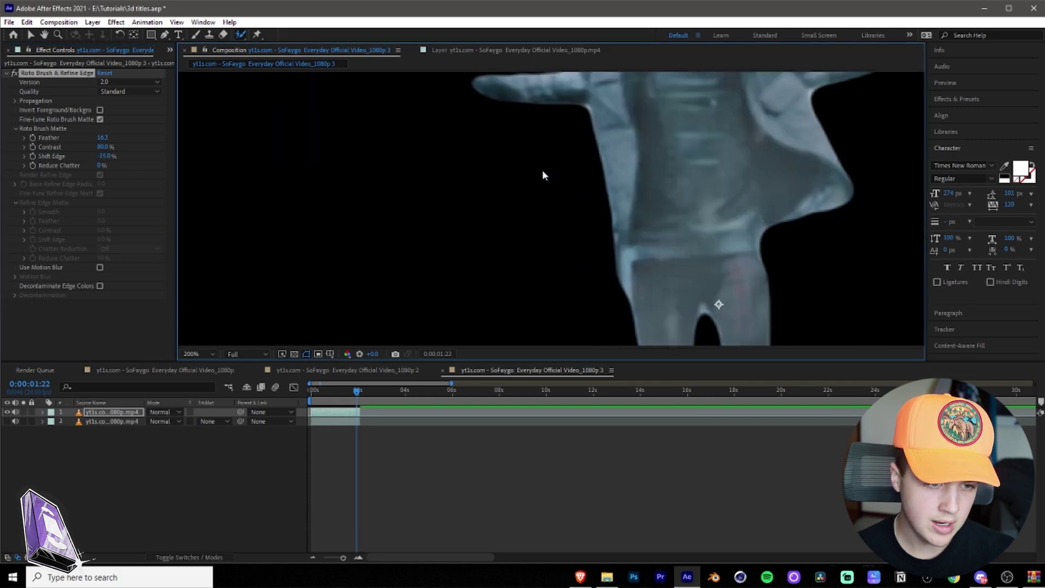
- Show the background clip again and return to the first frame
left_click(7, 422)
key("Home")
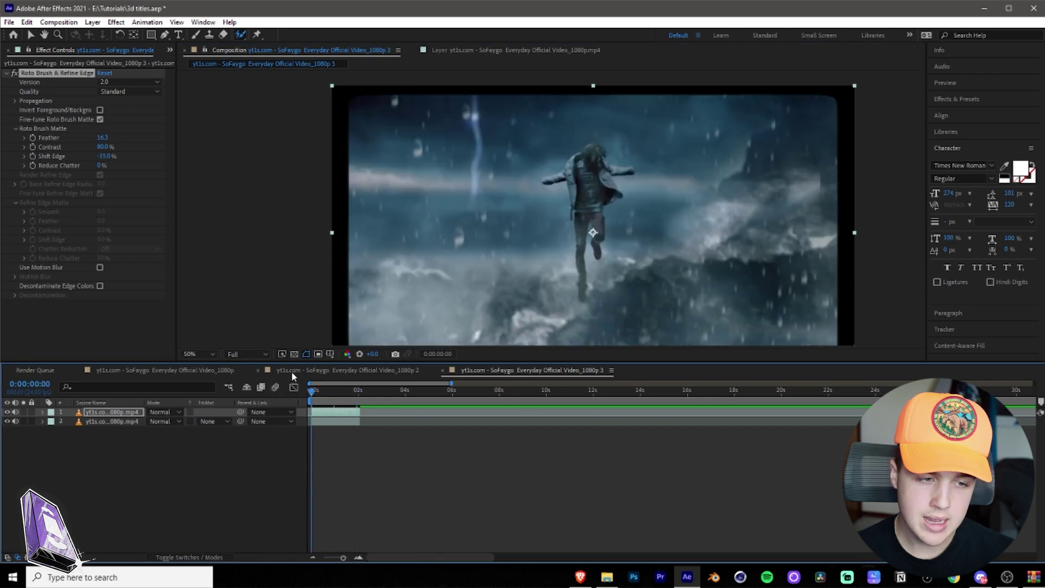
scroll(542, 247, "down", 1)
scroll(546, 240, "up", 1)
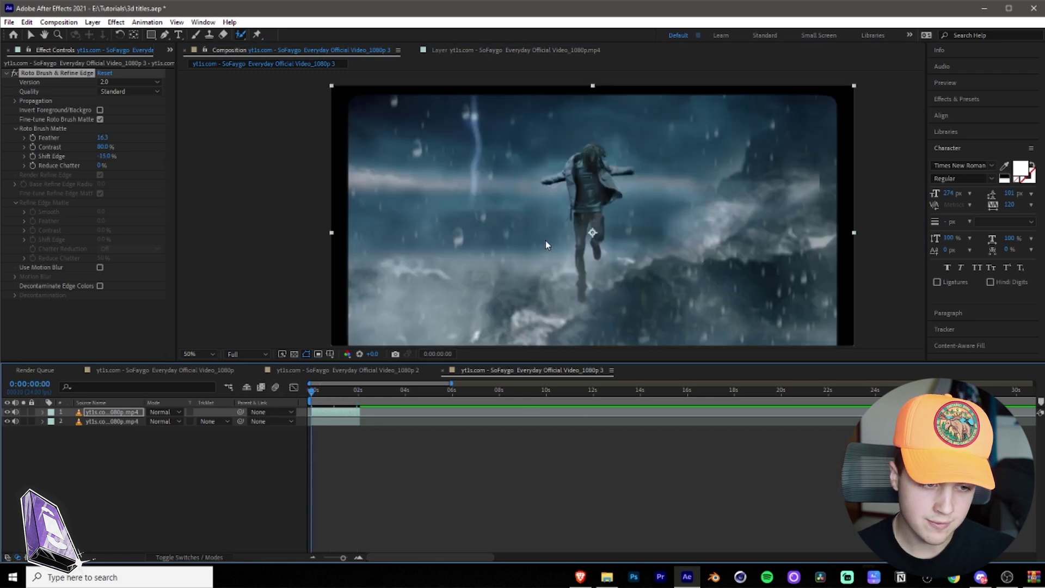
scroll(545, 240, "down", 1)
left_click(180, 35)
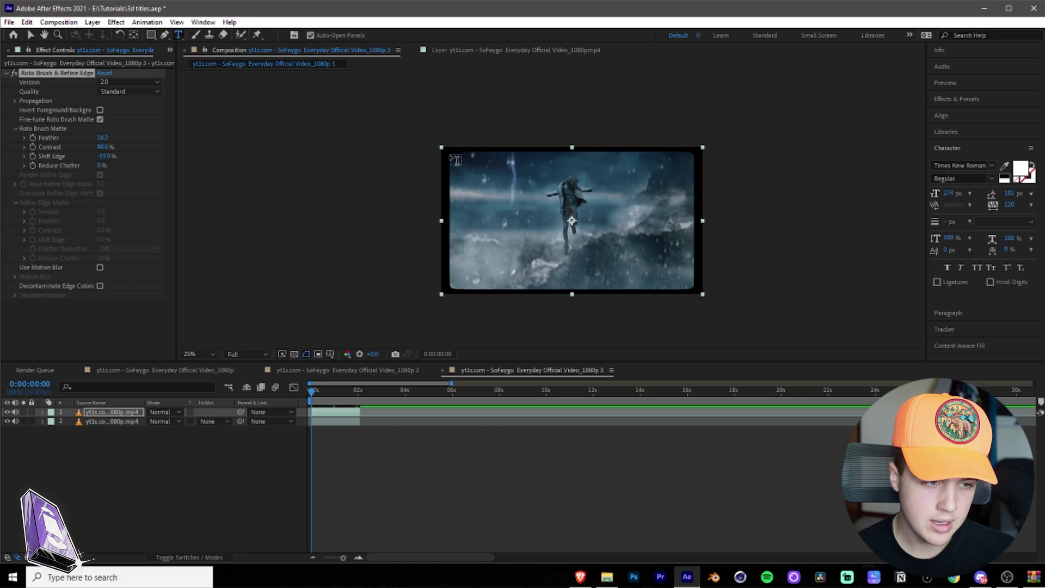
- Draw a paragraph text box, enter the uppercase title 'SO FAYGO', and stretch it taller
left_click_drag(456, 158, 695, 288)
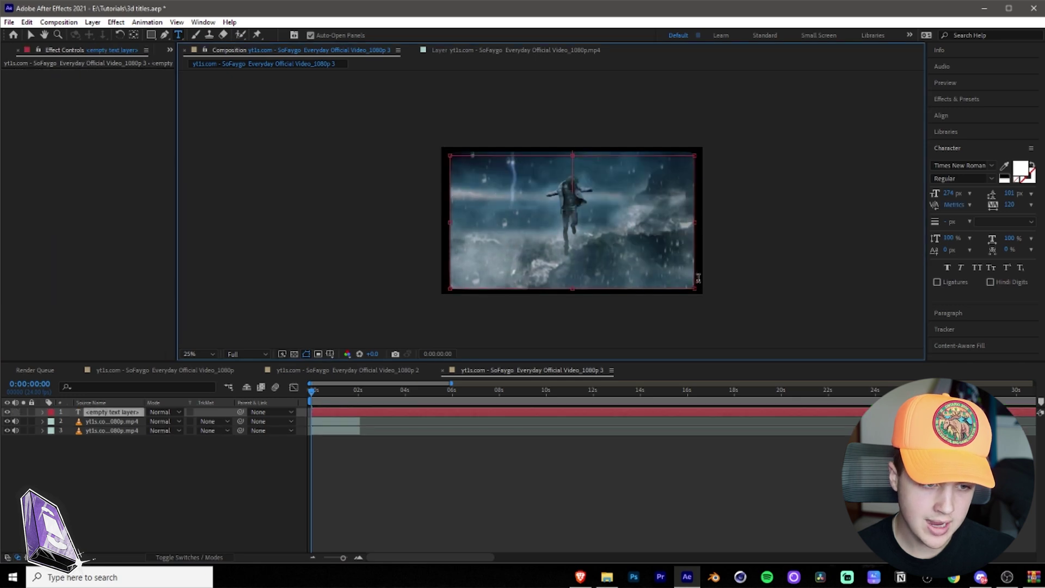
type("so")
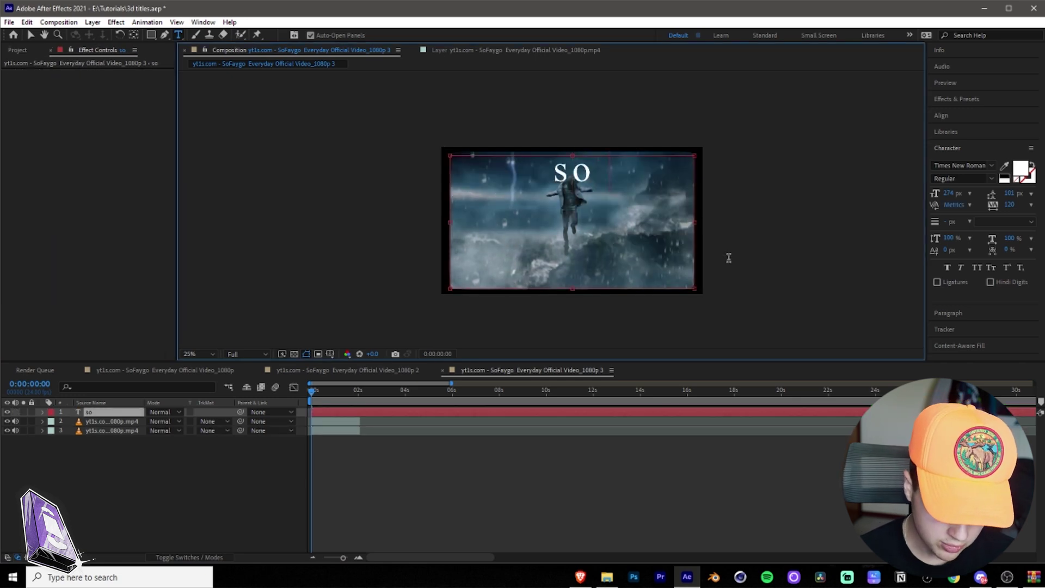
type(" faygo")
key("BackSpace")
key("BackSpace")
key("BackSpace")
key("BackSpace")
key("BackSpace")
key("BackSpace")
key("BackSpace")
key("BackSpace")
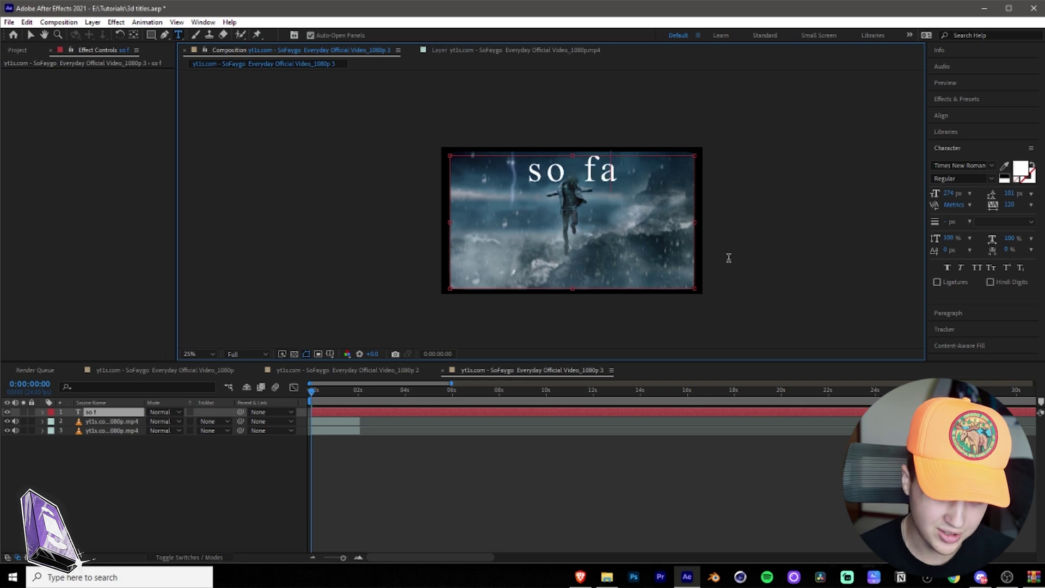
type("SO FAYGO")
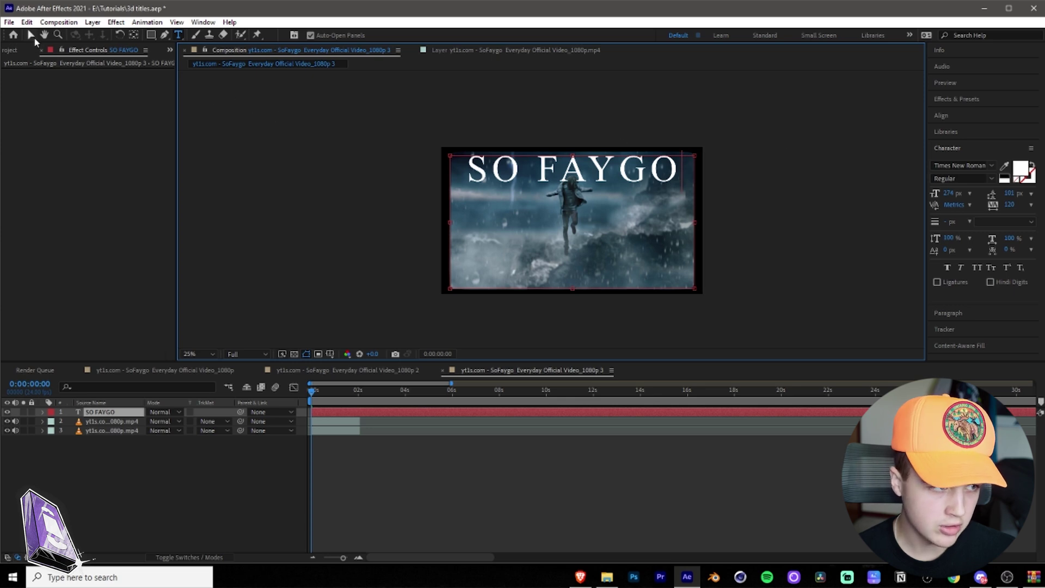
left_click(33, 37)
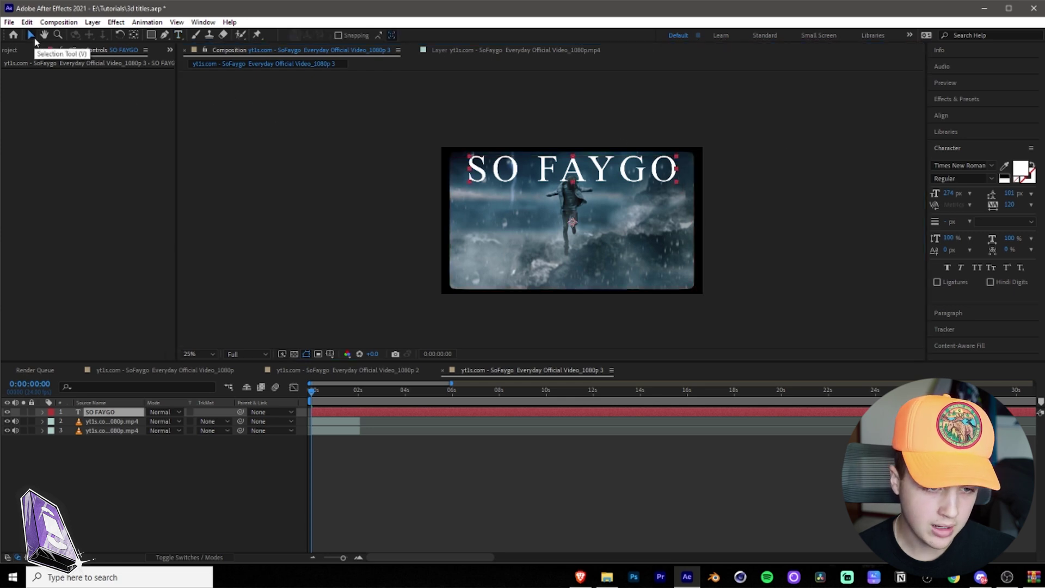
mouse_move(573, 159)
left_mouse_down()
mouse_move(574, 85)
mouse_move(575, 225)
mouse_move(573, 131)
mouse_move(575, 179)
left_mouse_up()
left_click(575, 165)
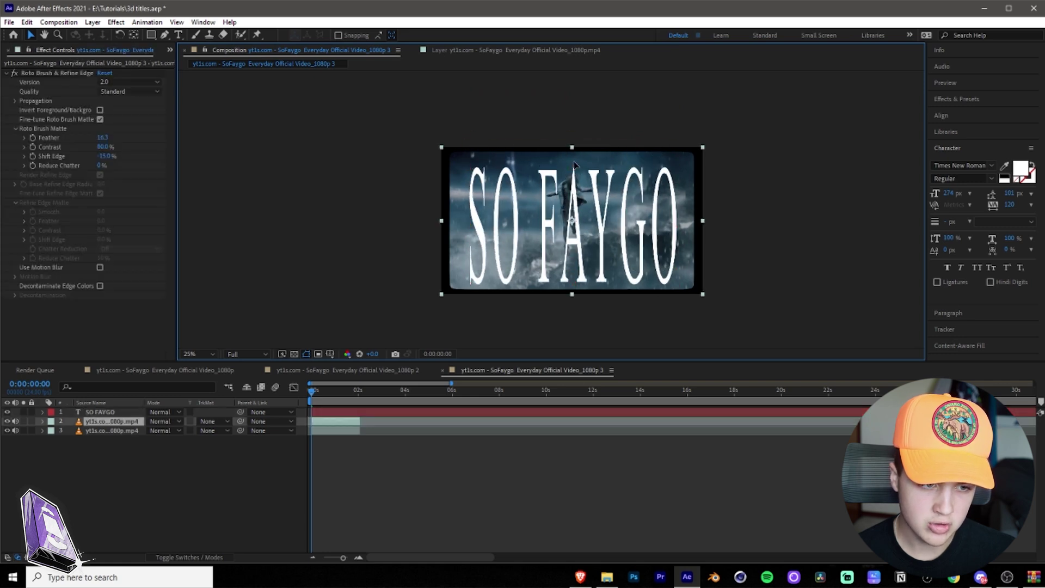
left_click(109, 412)
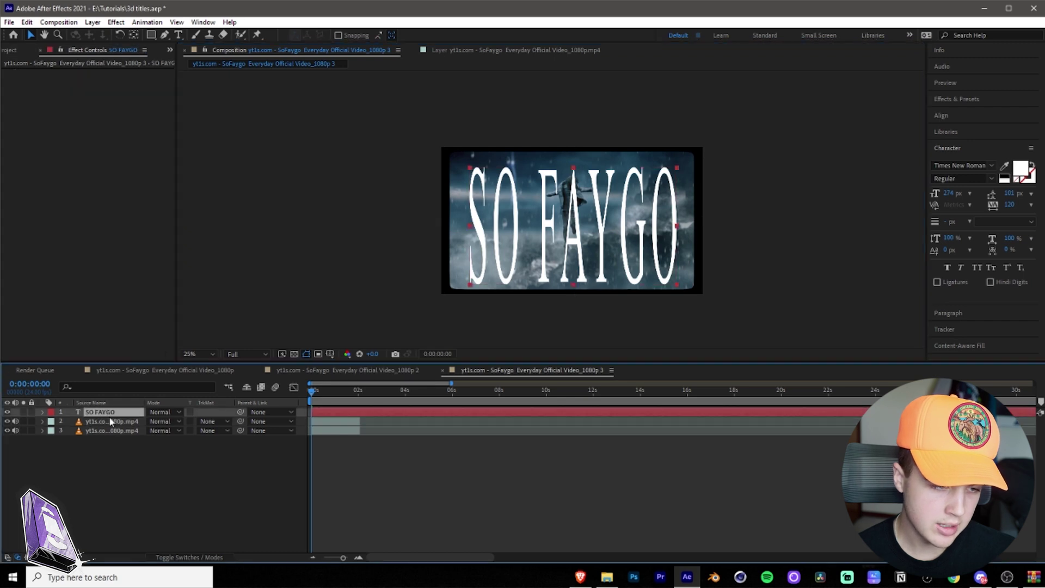
left_click_drag(573, 169, 575, 163)
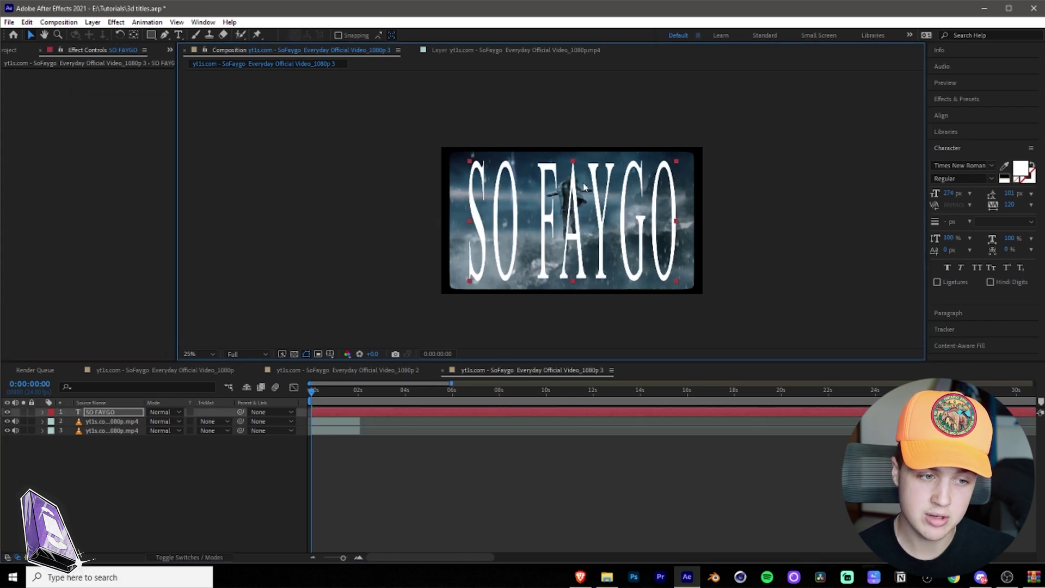
left_click(619, 102)
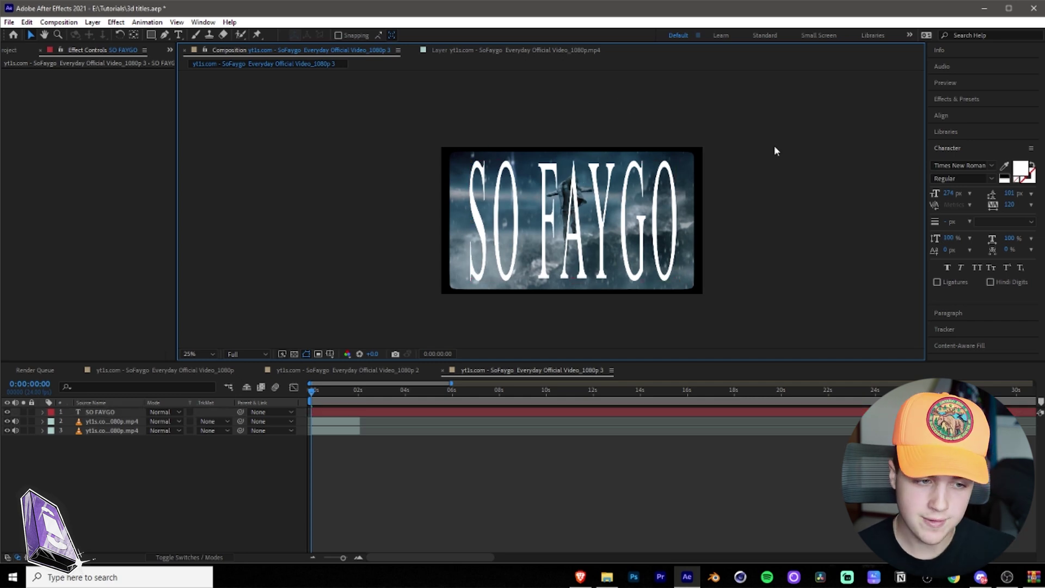
left_click(607, 218)
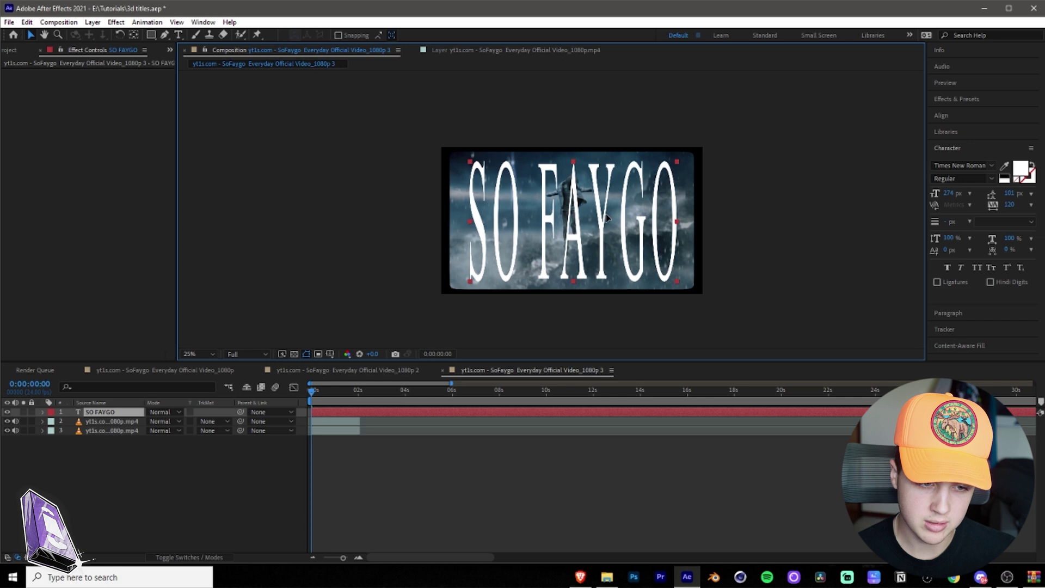
left_click(637, 371)
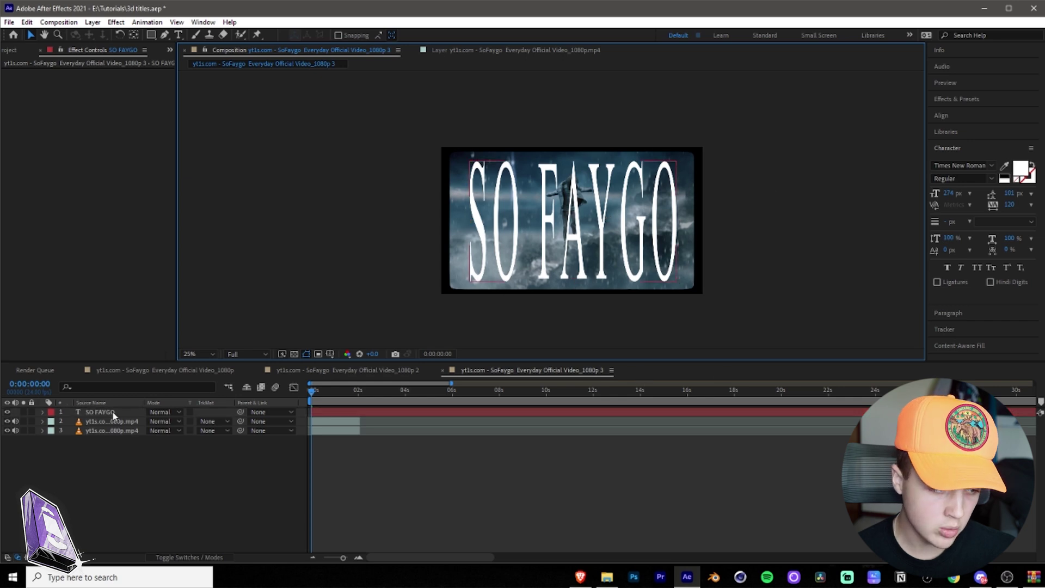
left_click_drag(100, 412, 105, 430)
- Preview the opening second to confirm the figure stays in front of the SO FAYGO lettering
key("period")
key("period")
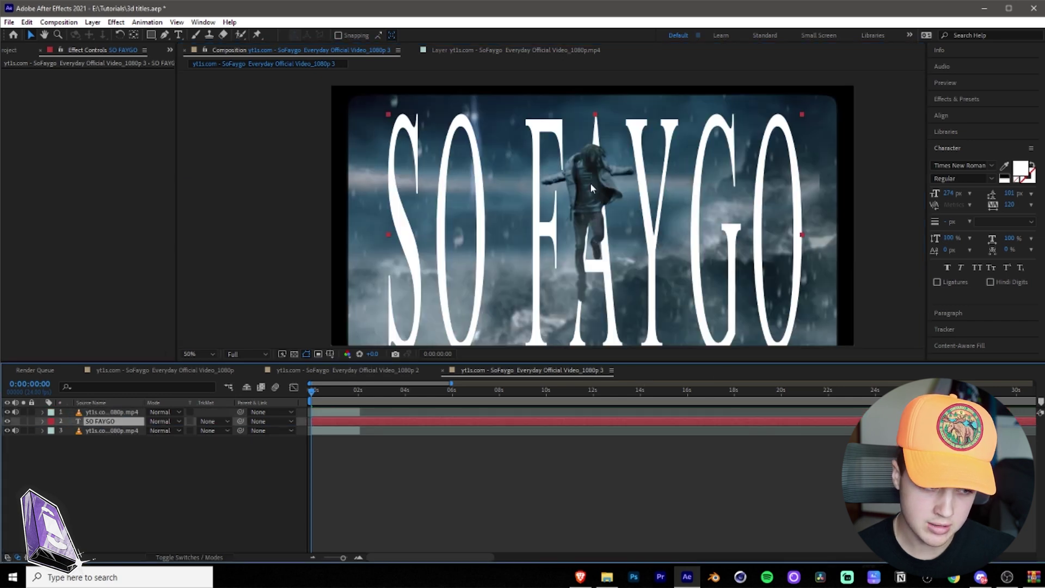
key("comma")
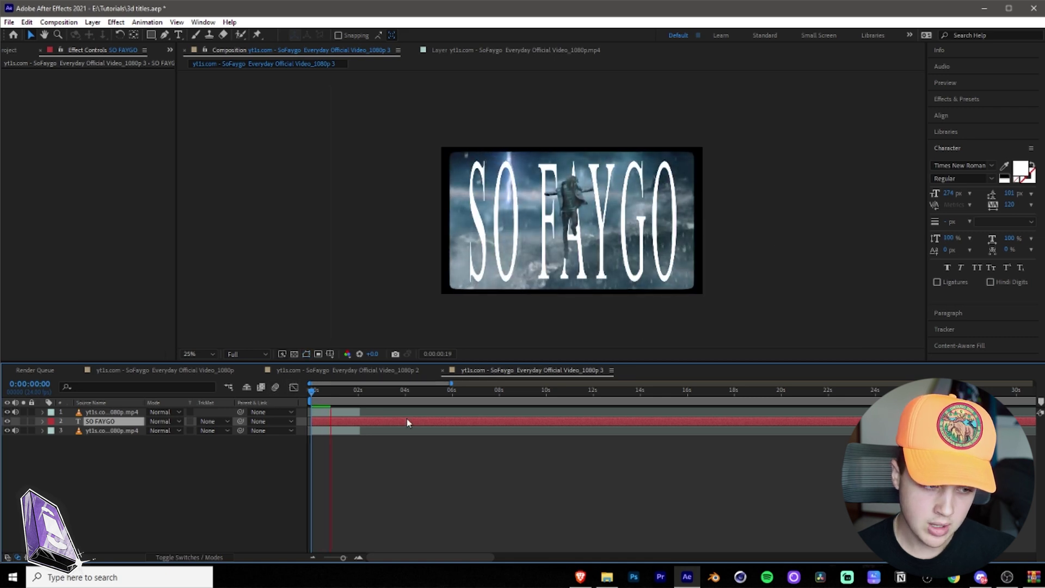
left_click(330, 388)
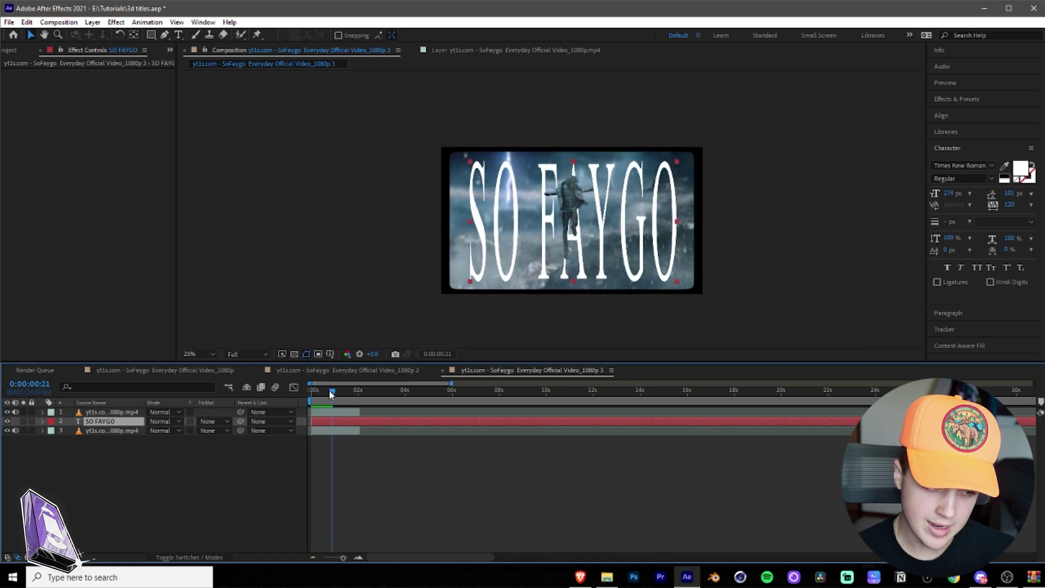
left_click_drag(330, 391, 292, 397)
key("space")
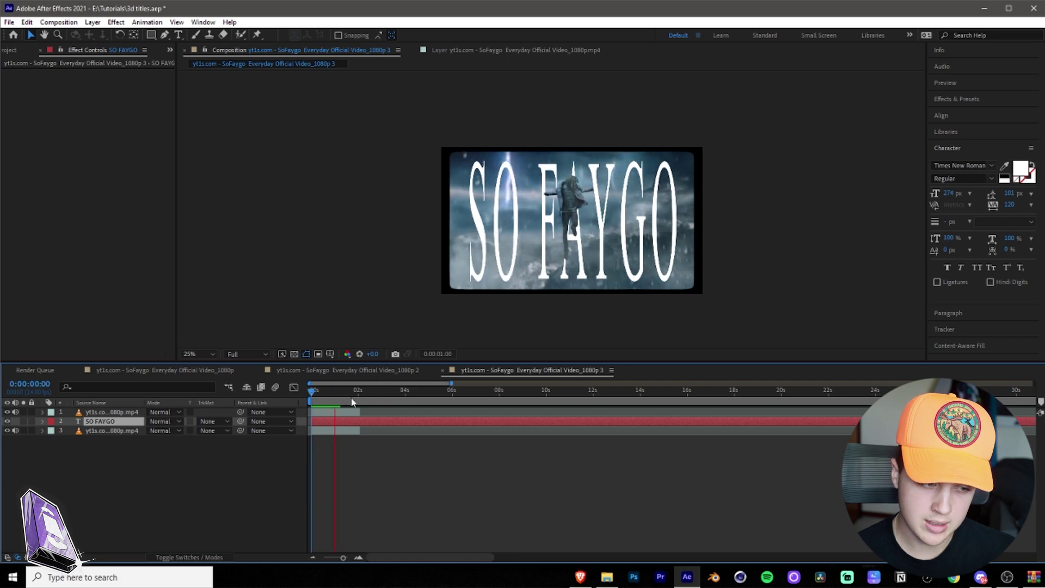
key("space")
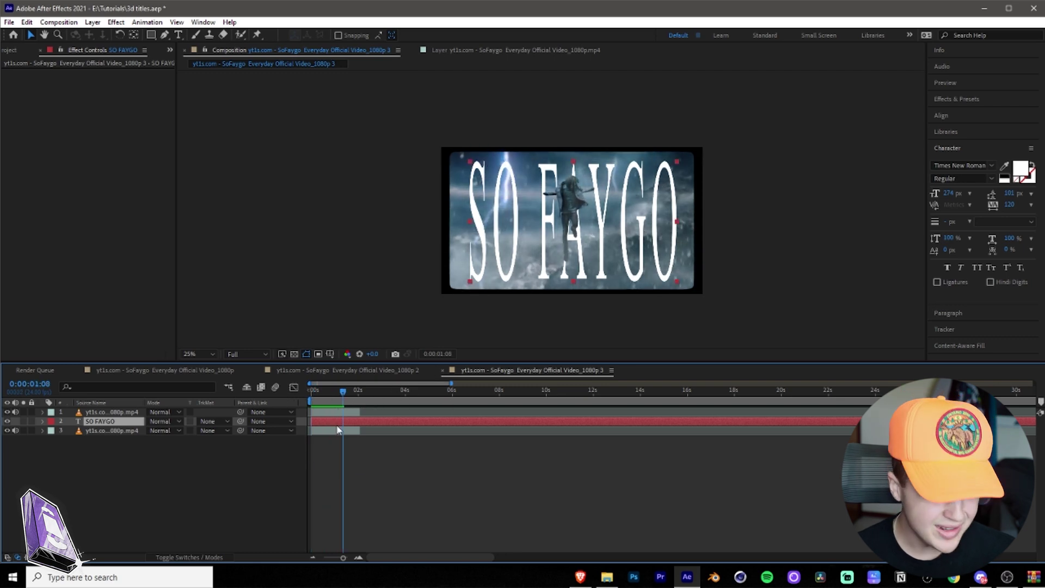
key("Home")
left_click(140, 464)
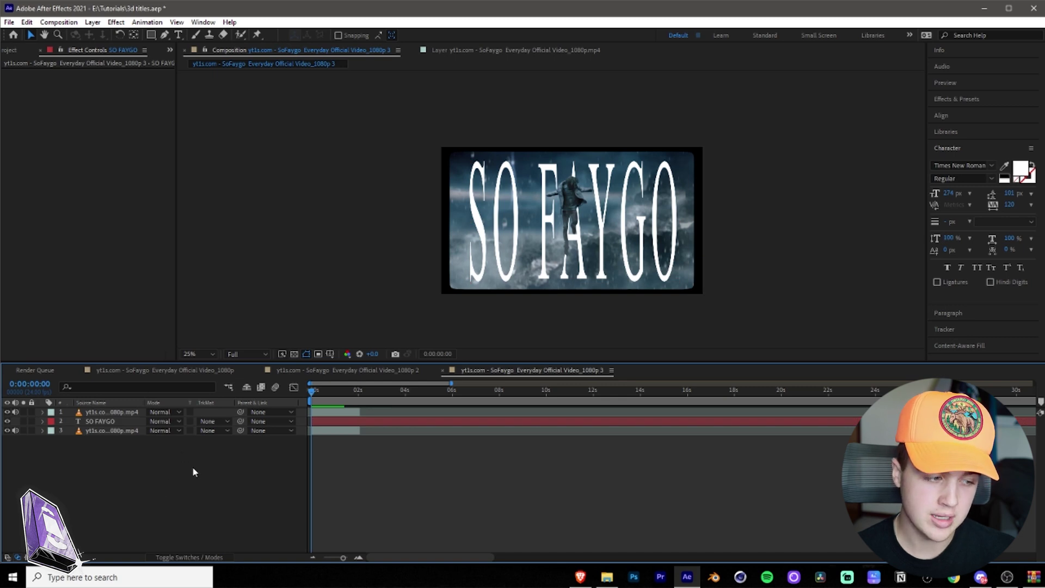
right_click(178, 491)
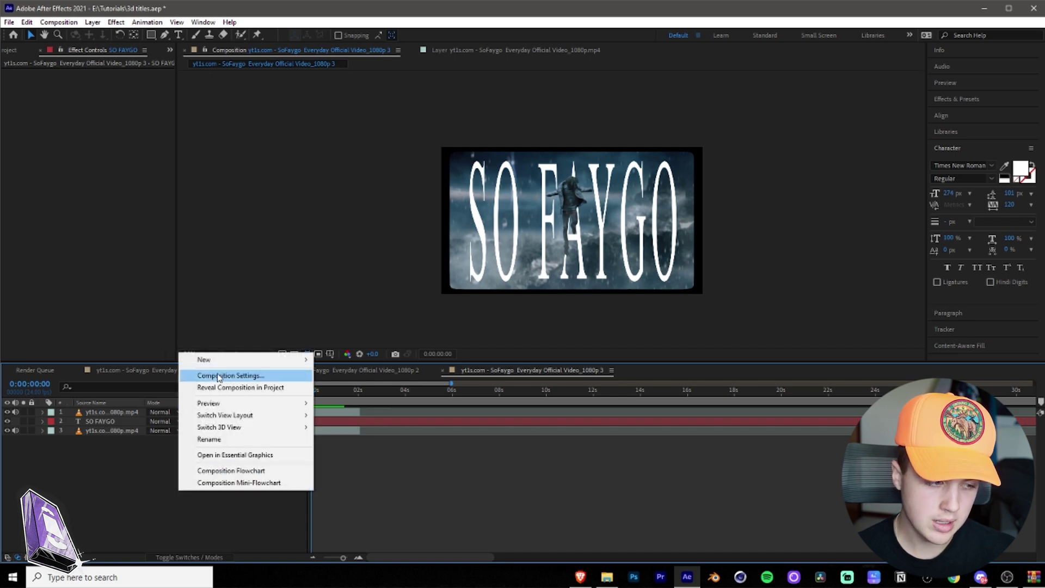
- Create a new solid layer named 'element'
mouse_move(218, 360)
left_click(381, 387)
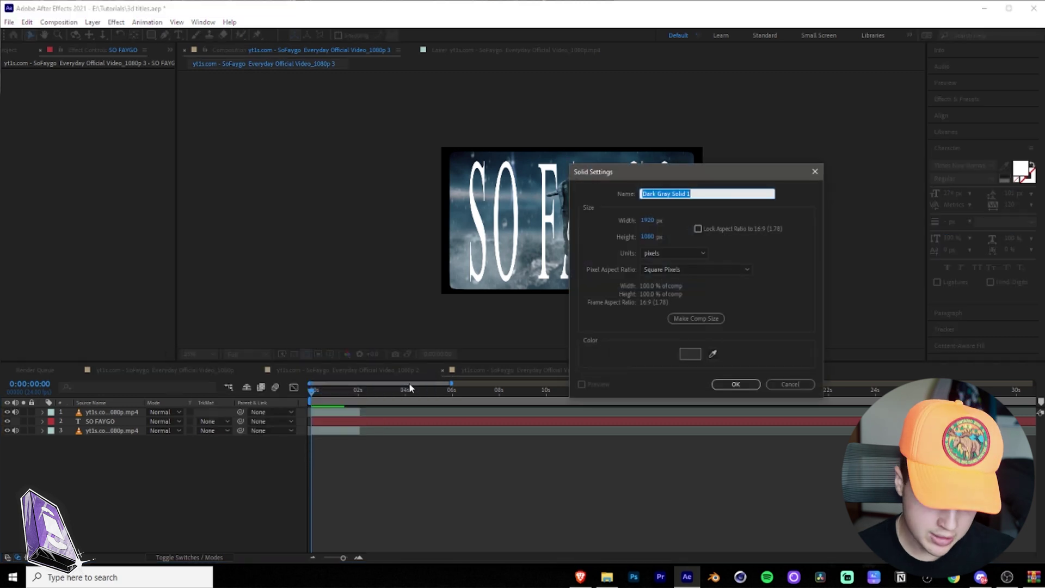
type("element")
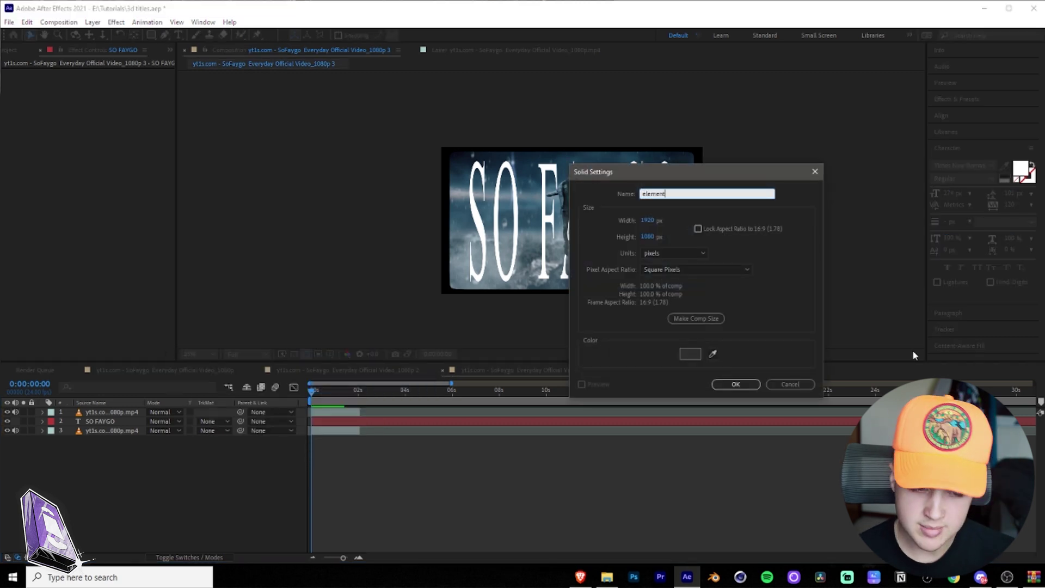
left_click(736, 385)
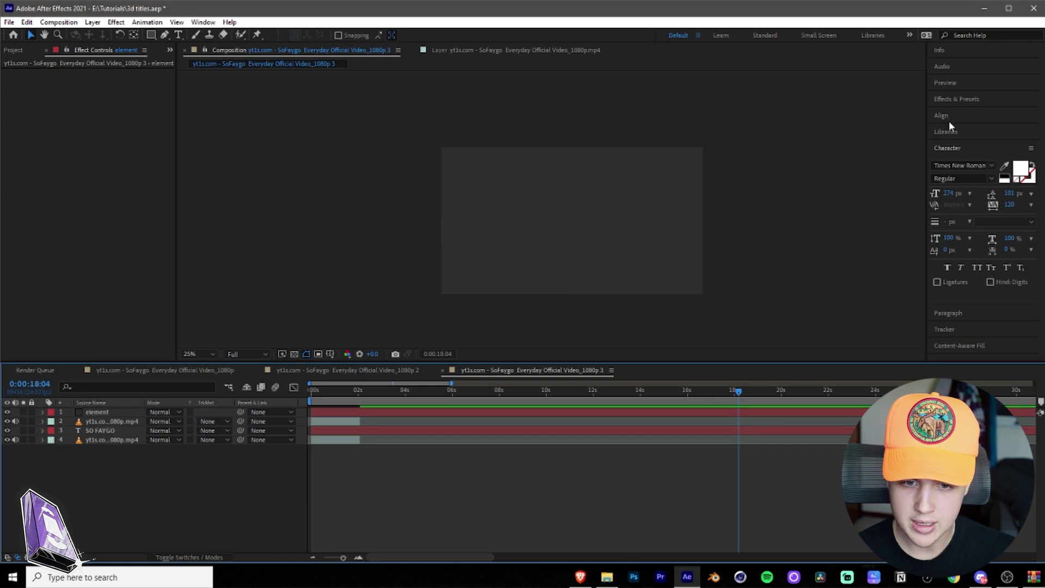
- Apply the Video Copilot Element effect to the element solid and preview it
left_click(956, 99)
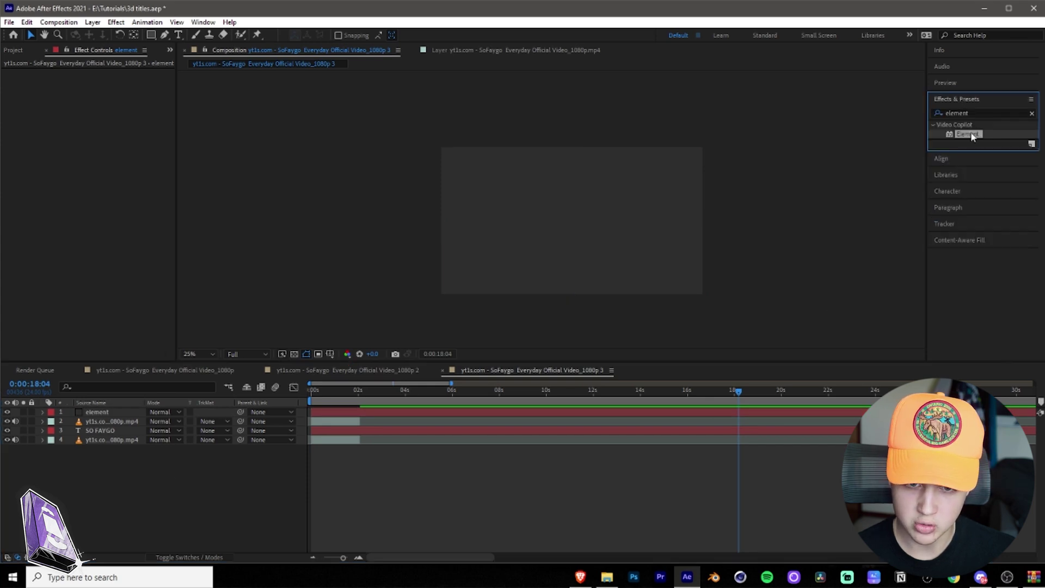
left_click_drag(972, 136, 93, 412)
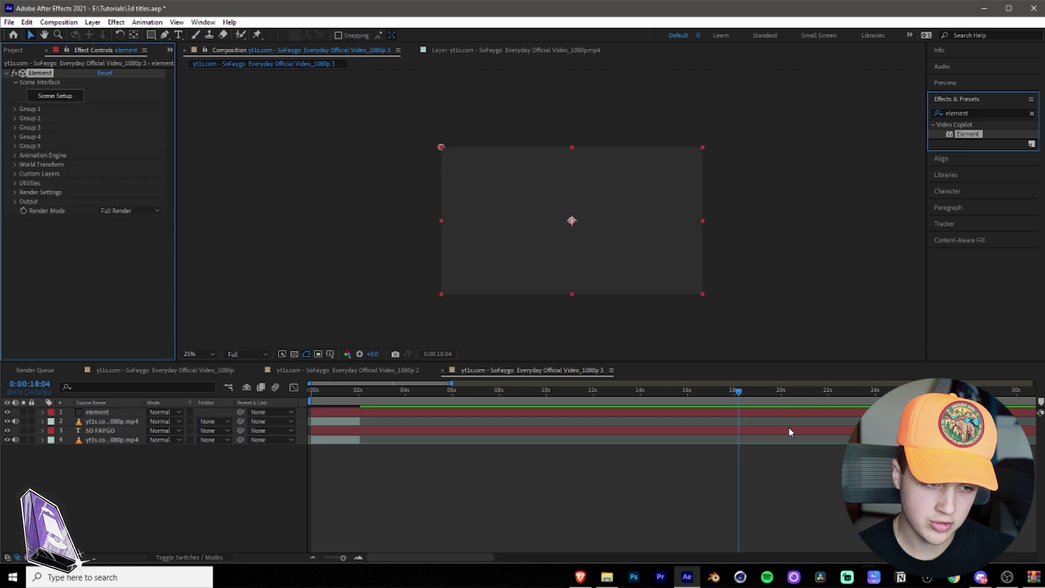
key("space")
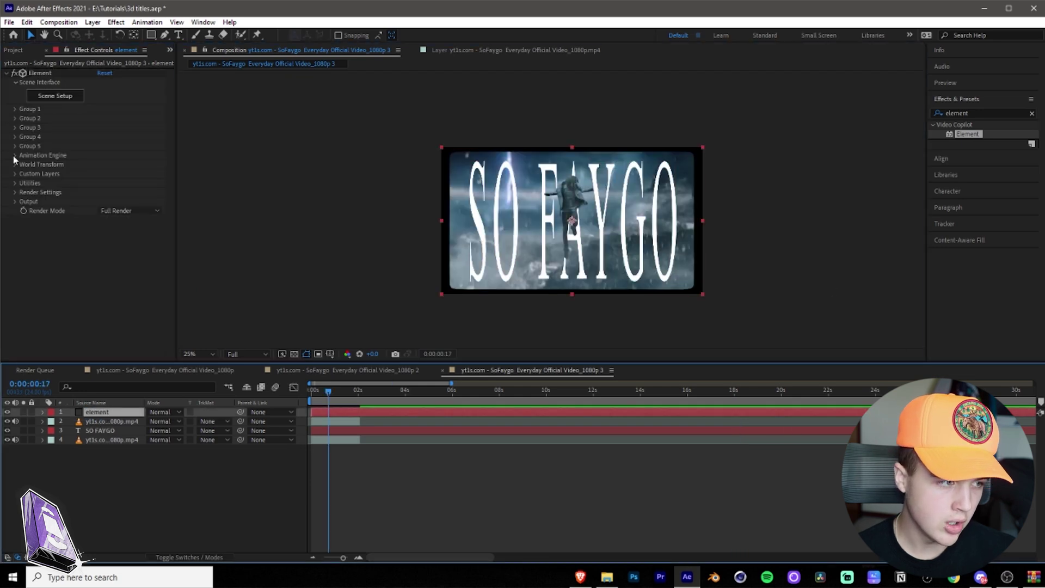
- Set Element's Custom Text and Masks Path Layer 1 to the SO FAYGO text layer
left_click(15, 175)
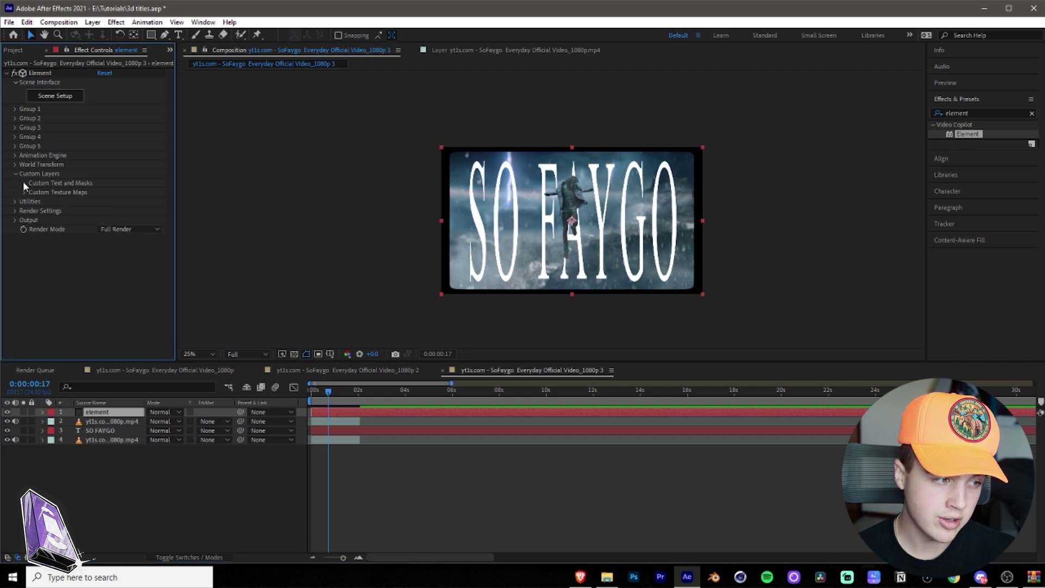
left_click(23, 182)
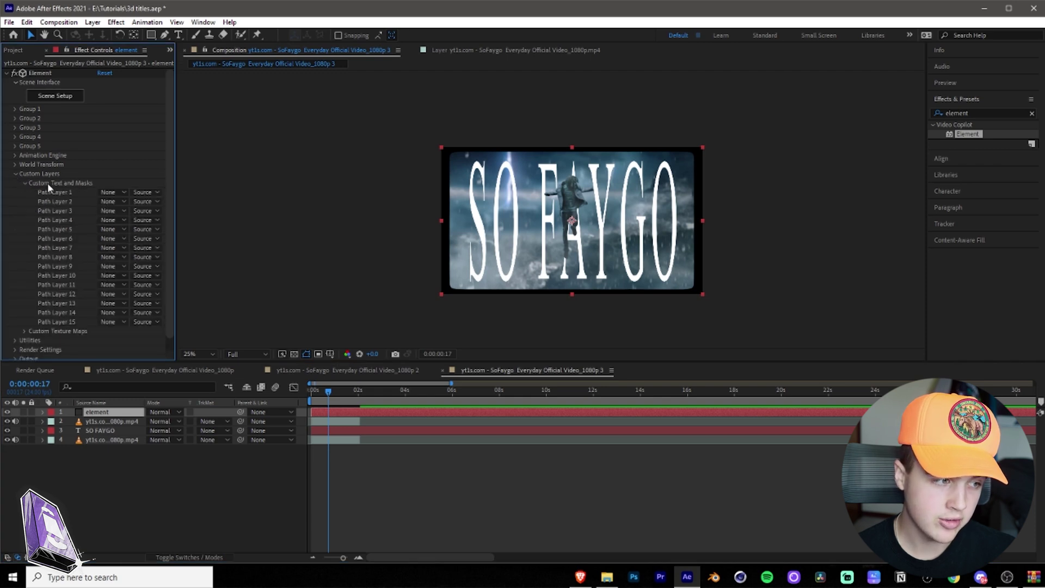
left_click(109, 194)
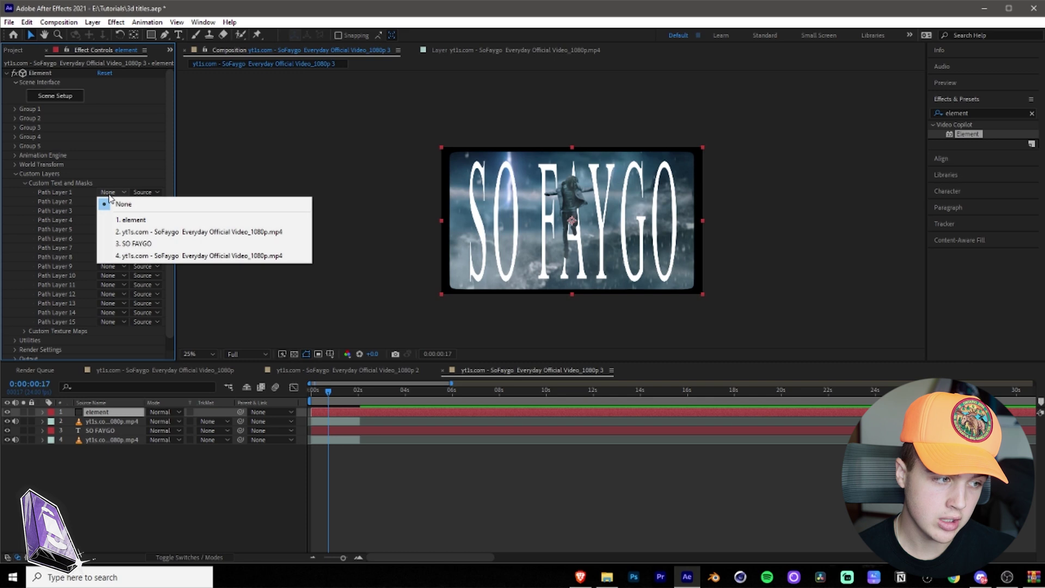
left_click(131, 244)
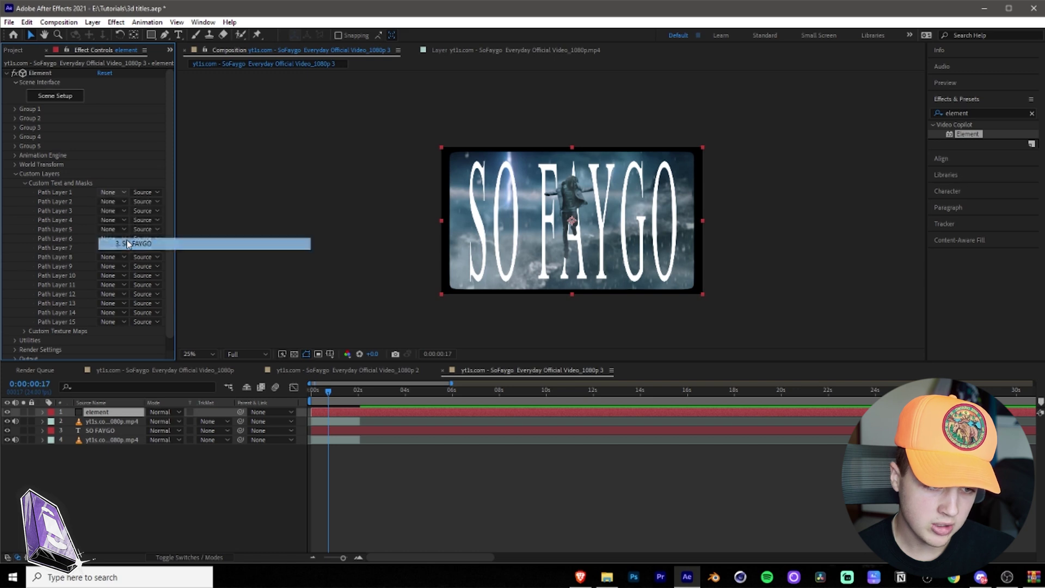
left_click(121, 248)
left_click(263, 177)
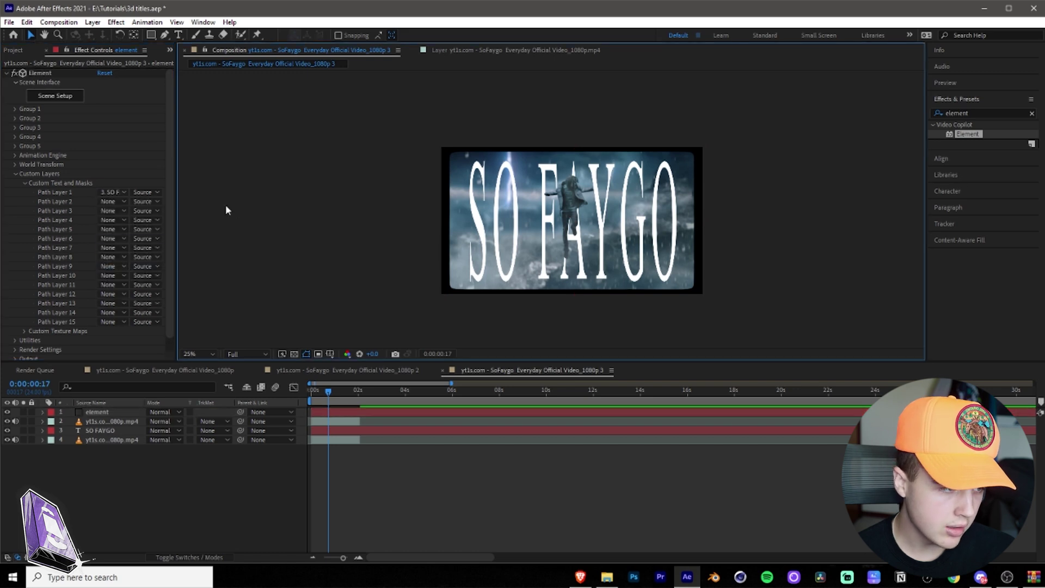
- Hide the flat SO FAYGO text layer and move element beneath the top video layer
left_click(15, 174)
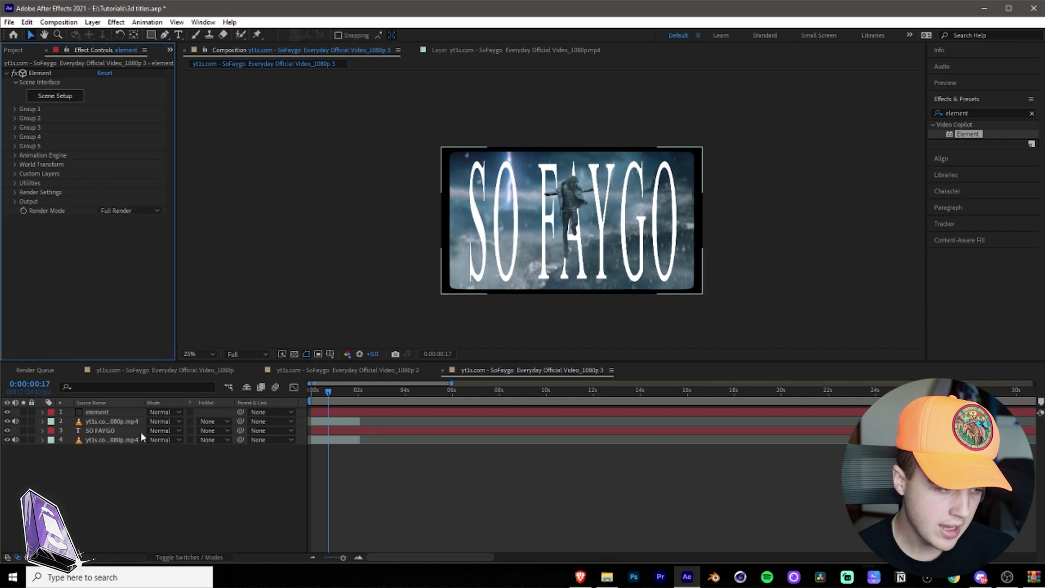
left_click(7, 431)
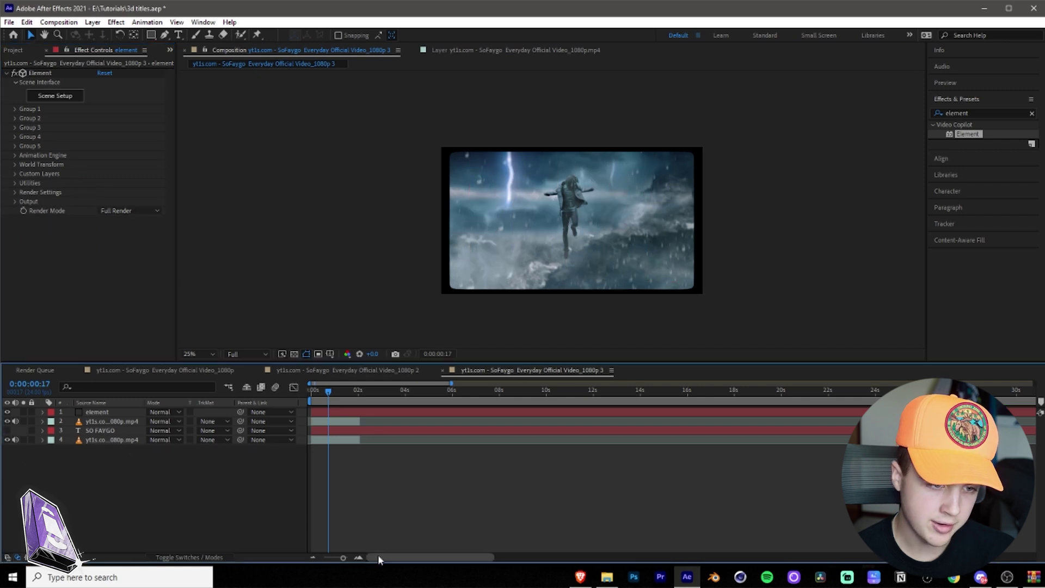
left_click_drag(98, 412, 90, 426)
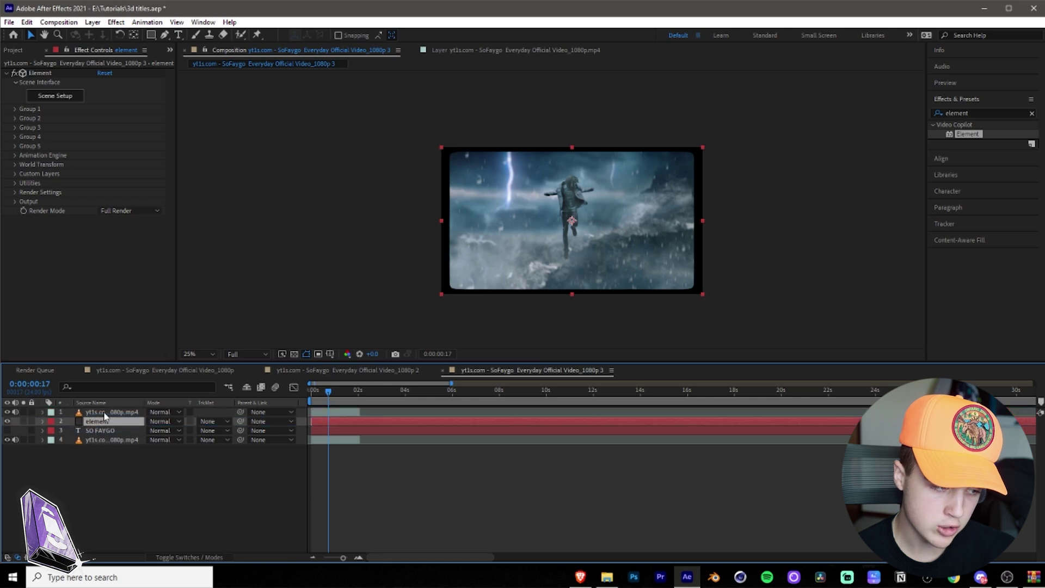
- In Element's Scene Setup, extrude SO FAYGO into 3D and set Bevel Scale to 15.27
left_click(67, 102)
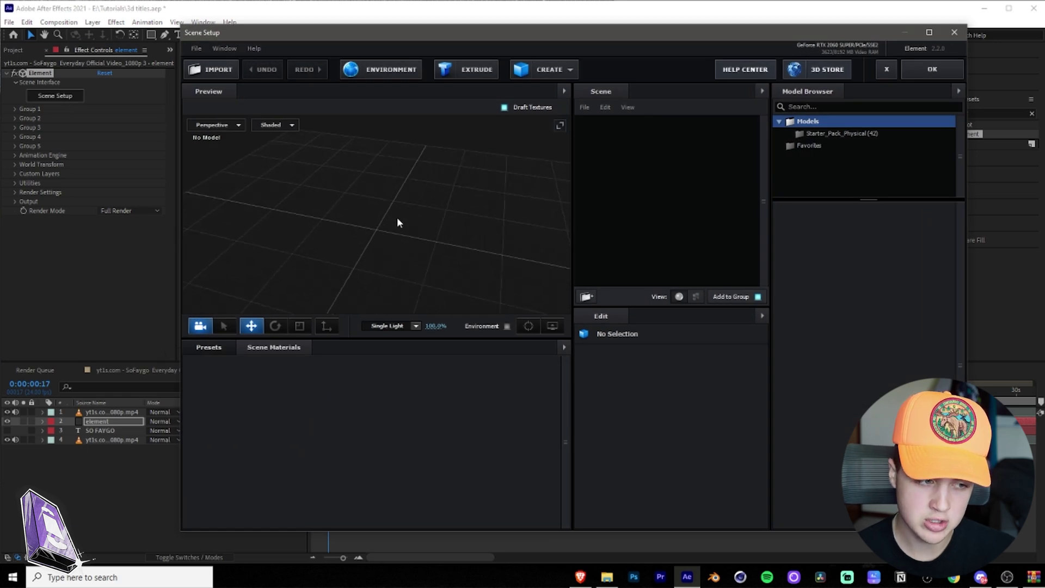
left_click_drag(398, 222, 517, 163)
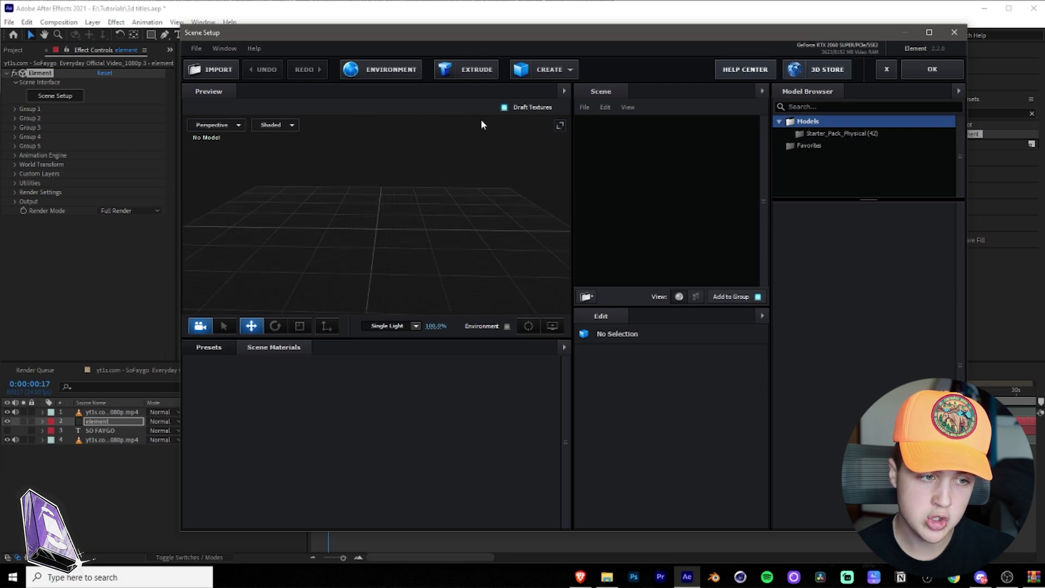
left_click(465, 70)
left_click_drag(426, 156, 477, 222)
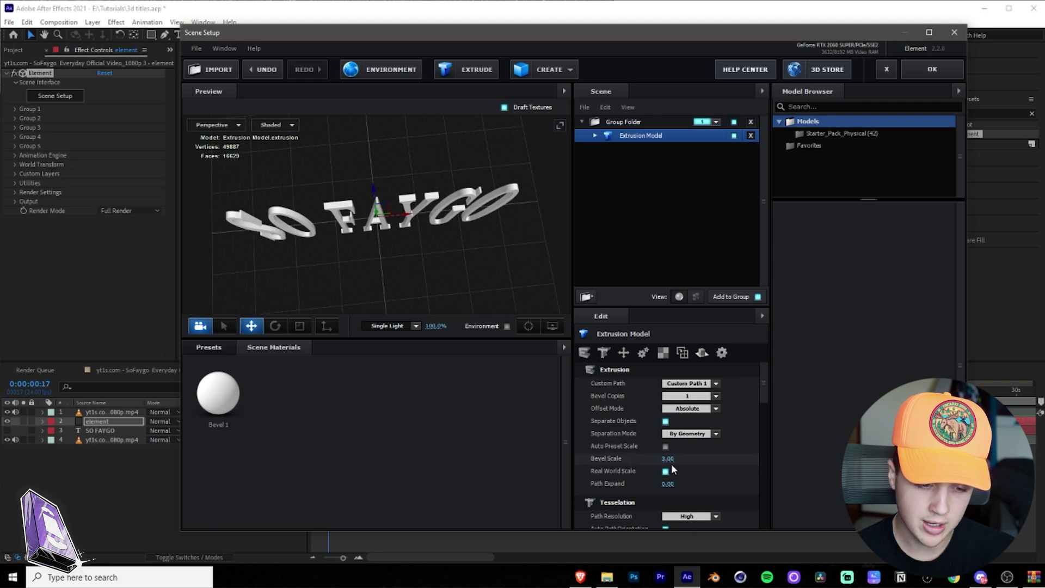
left_click_drag(669, 460, 531, 463)
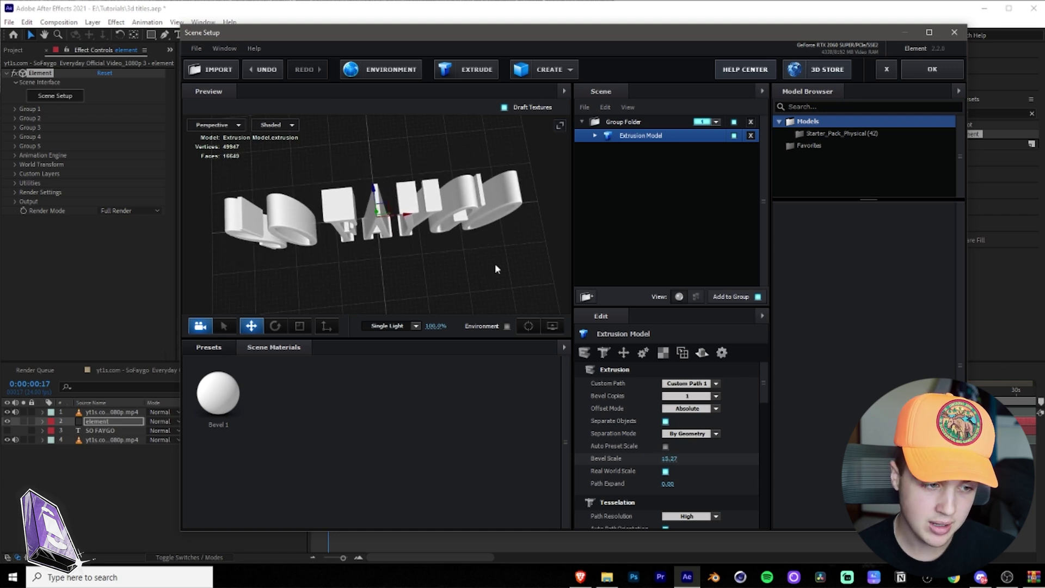
left_click_drag(494, 268, 462, 200)
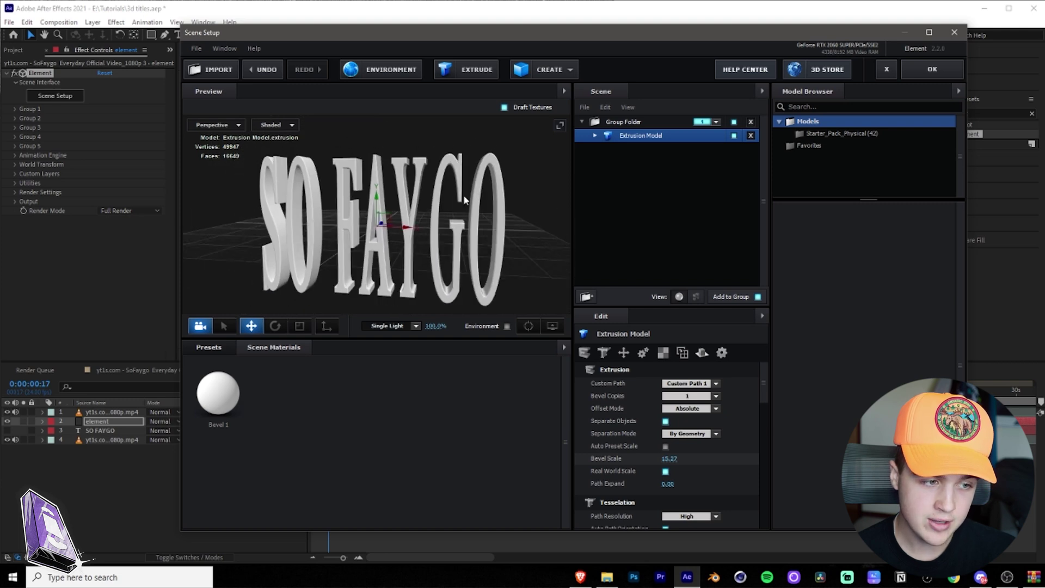
key("ctrl+z")
key("ctrl+z")
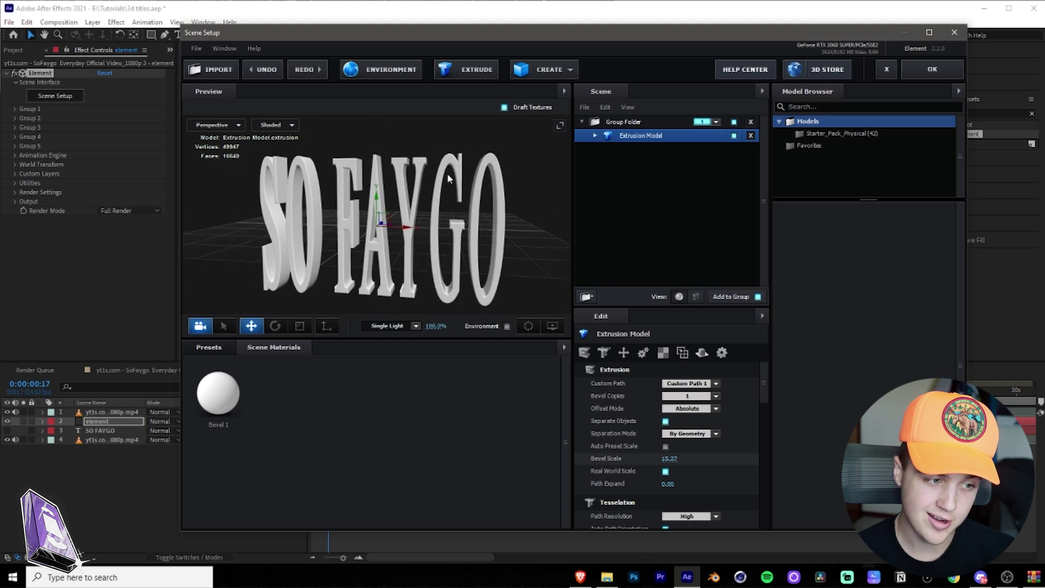
- Apply the Pro_Shaders_2 Stone material stone_block_wall to the extruded title and confirm the scene
left_click(205, 347)
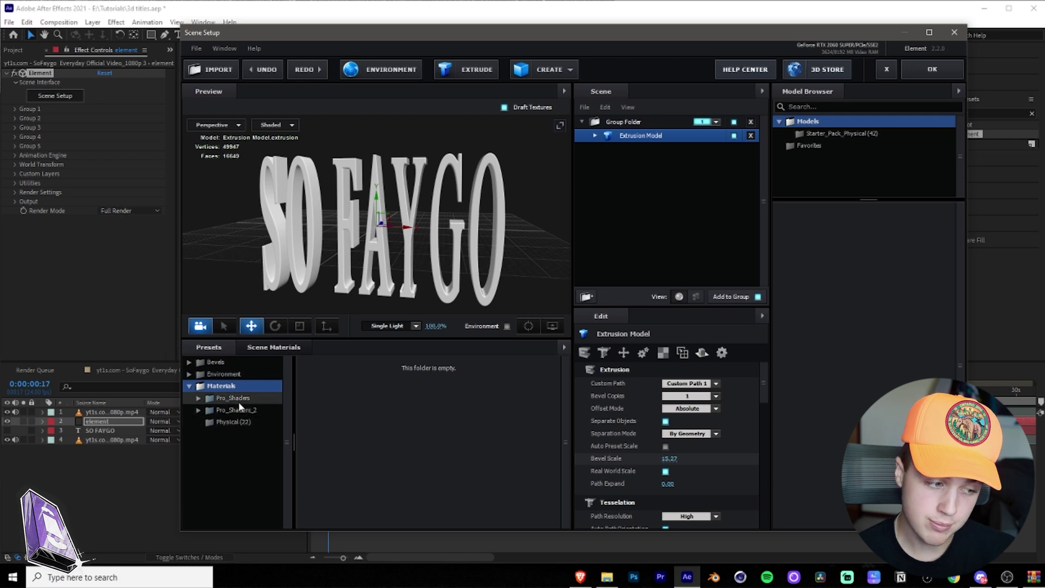
left_click(238, 421)
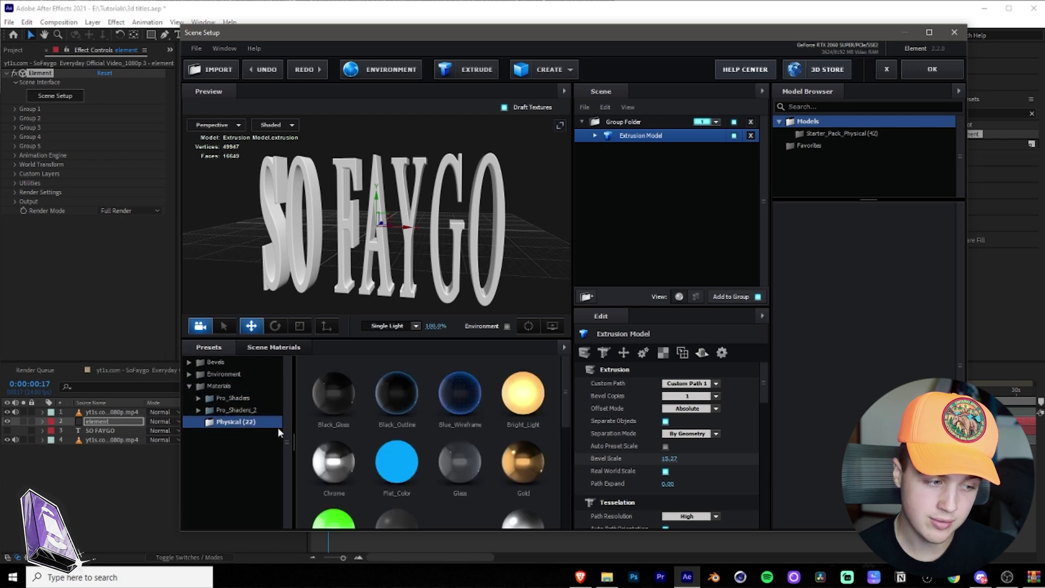
scroll(501, 471, "down", 3)
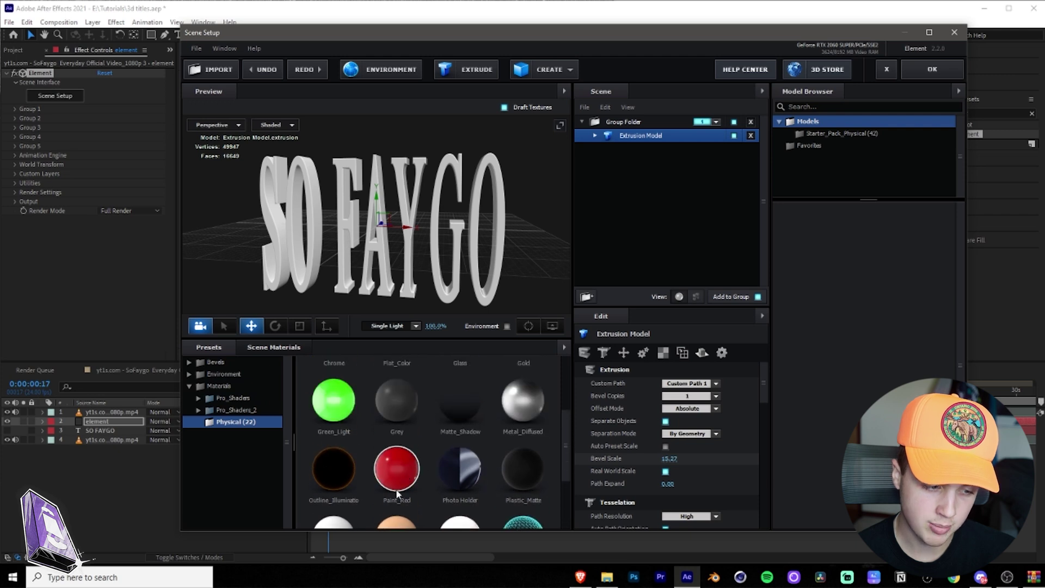
mouse_move(396, 481)
left_mouse_down()
mouse_move(385, 292)
mouse_move(402, 514)
left_mouse_up()
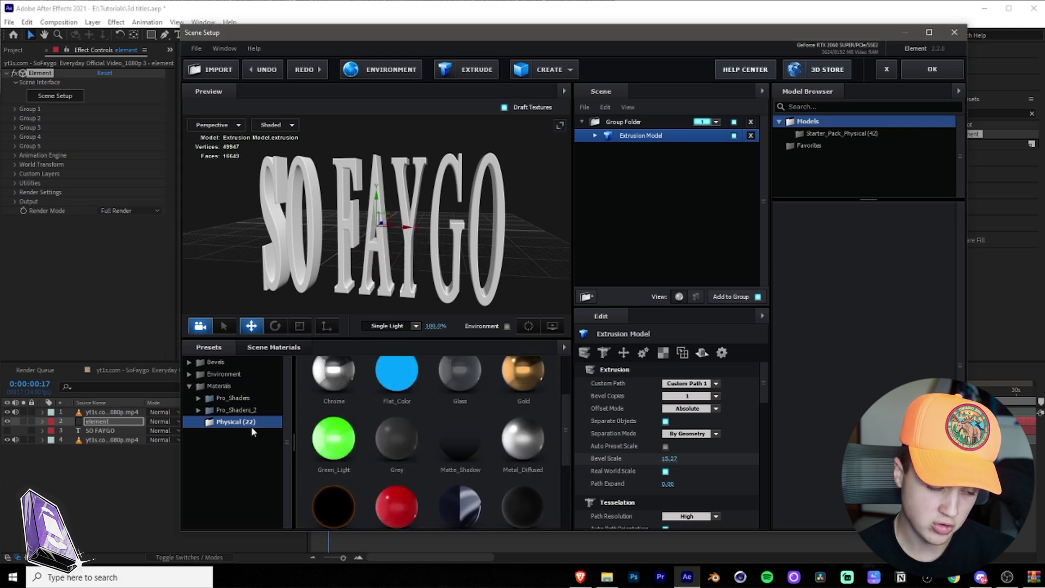
double_click(237, 409)
scroll(261, 452, "down", 2)
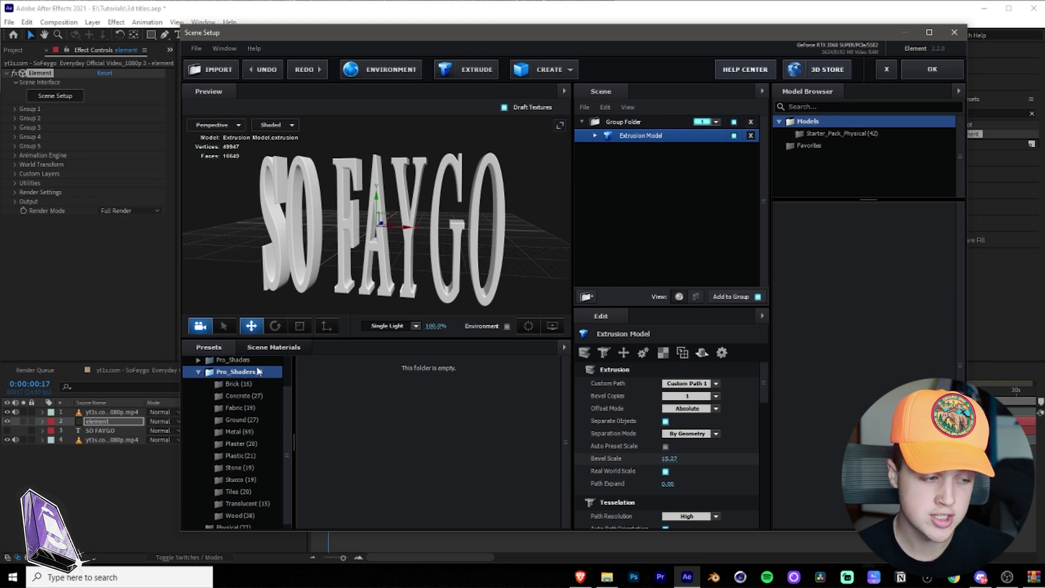
left_click(240, 467)
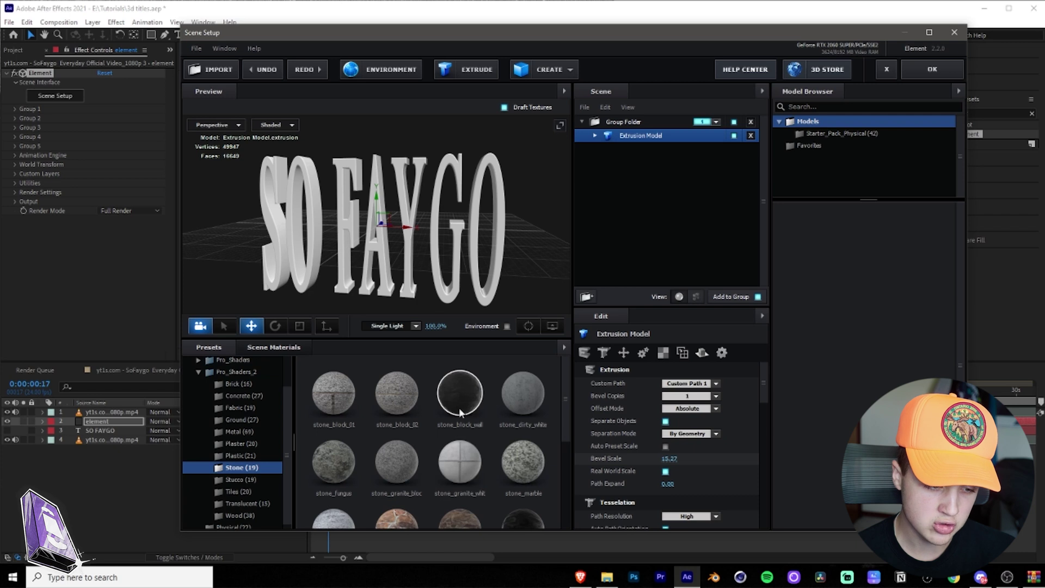
left_click(462, 393)
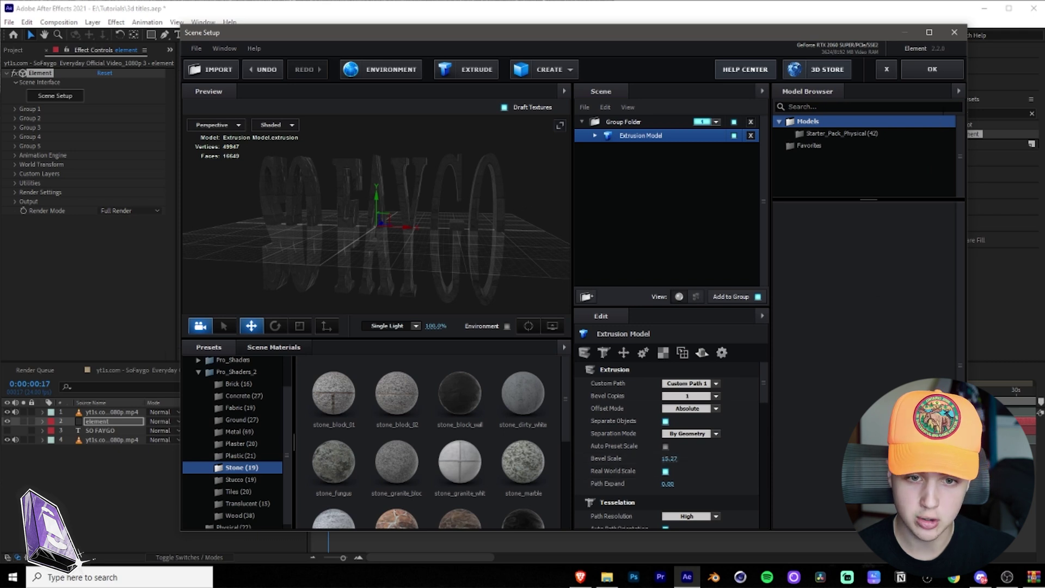
left_click(939, 74)
- Zoom the viewer to 25%, then open the main Video_1080p comp and scrub to preview the lightning
key("comma")
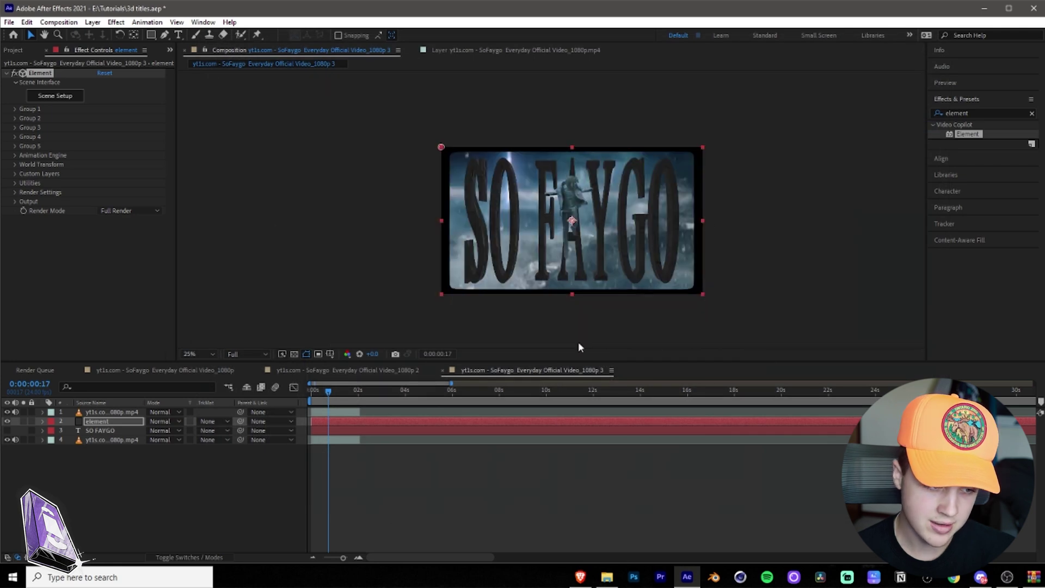
left_click_drag(334, 401, 298, 390)
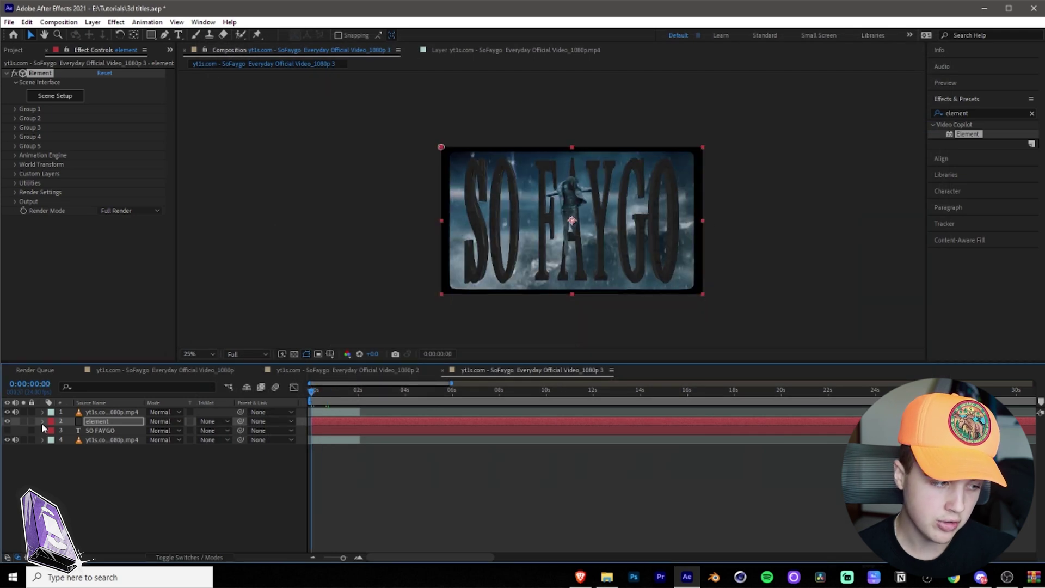
left_click(213, 374)
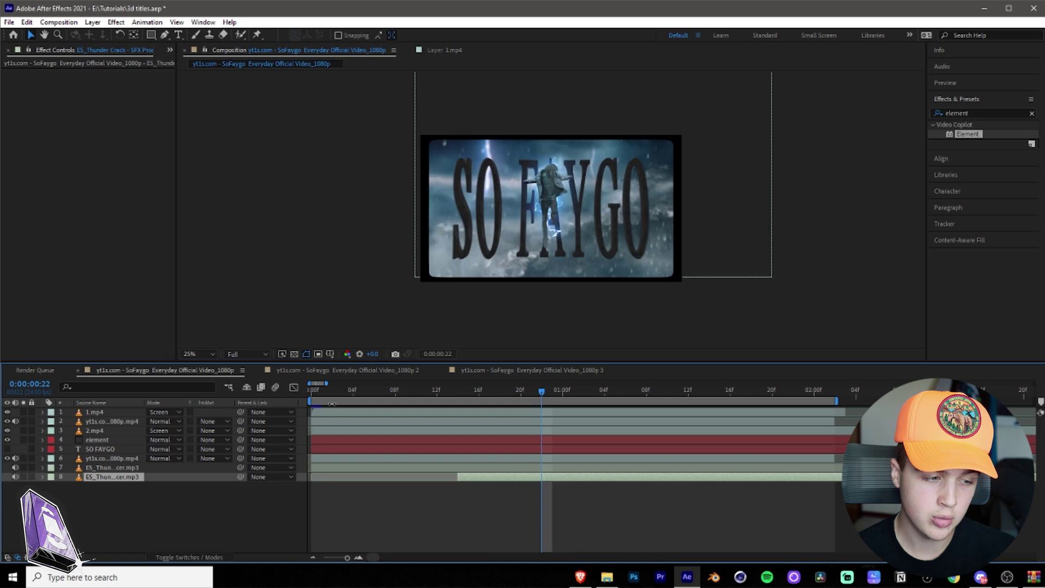
left_click_drag(321, 394, 573, 531)
- In comp 3, enable Multi-Object under Element's Group 1 > Particle Look settings
left_click(510, 372)
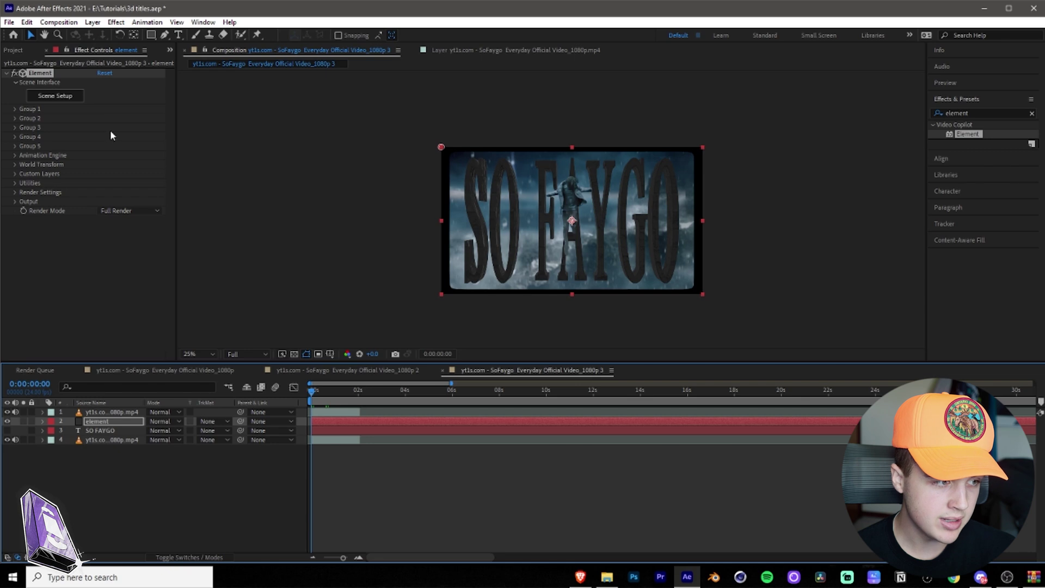
left_click(14, 109)
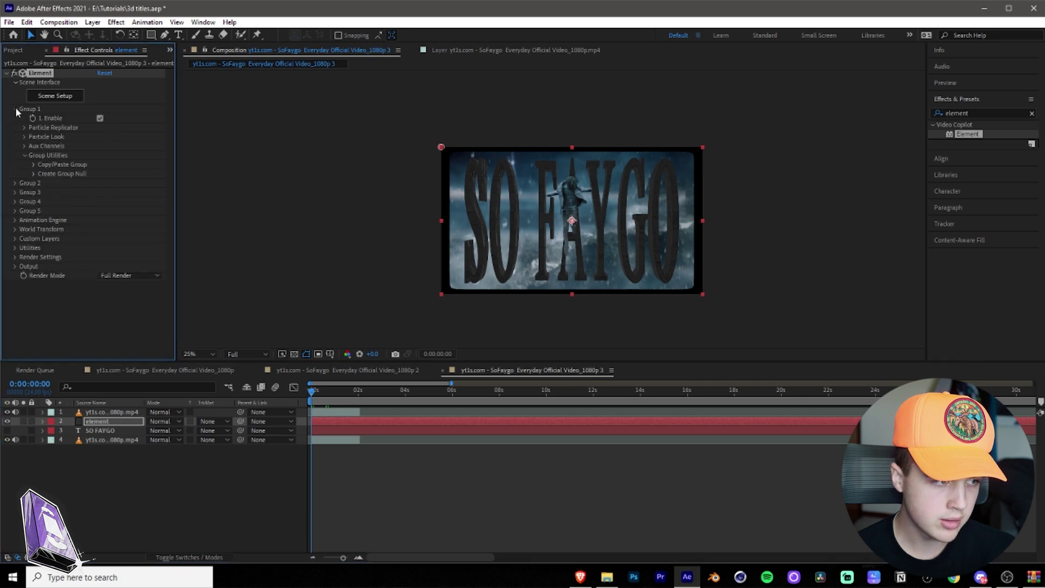
left_click(23, 136)
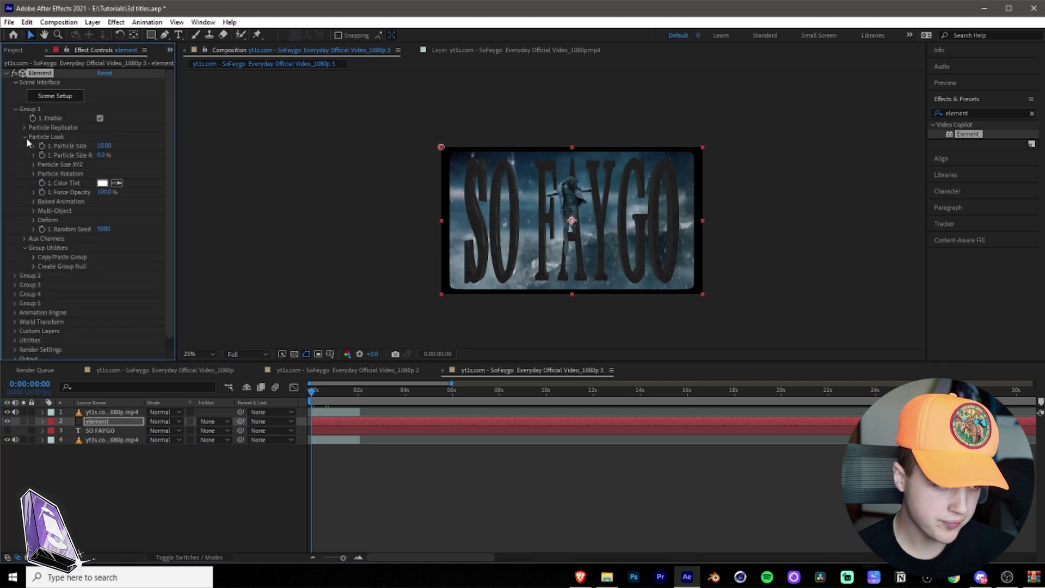
left_click(33, 210)
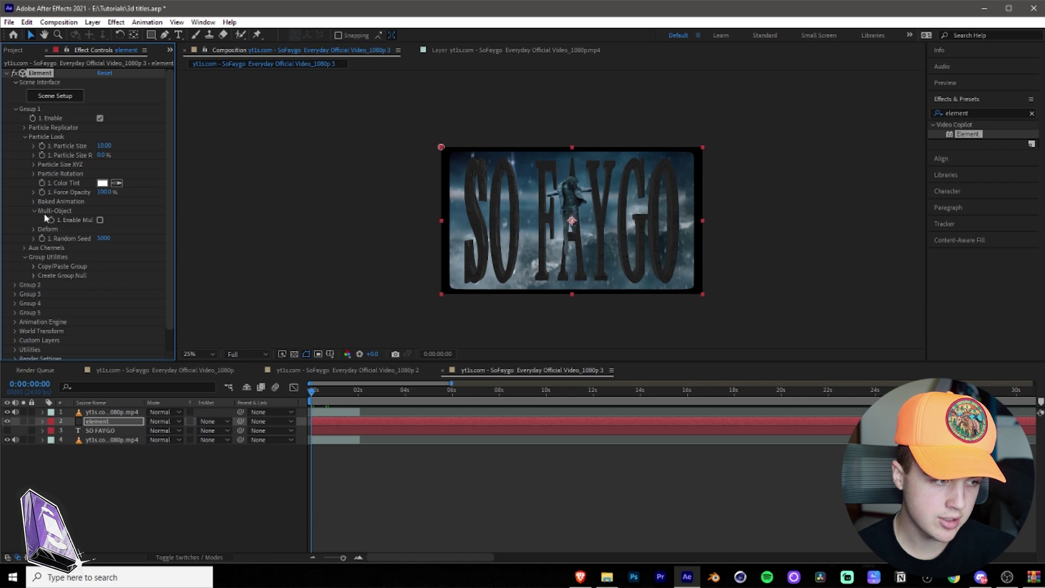
left_click(100, 220)
scroll(166, 246, "down", 3)
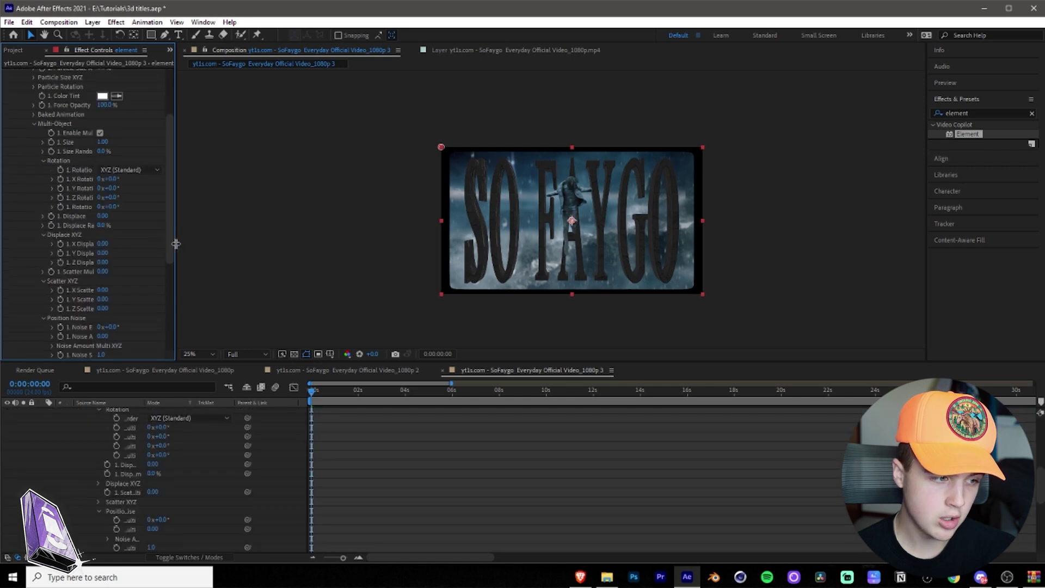
left_click_drag(175, 244, 268, 256)
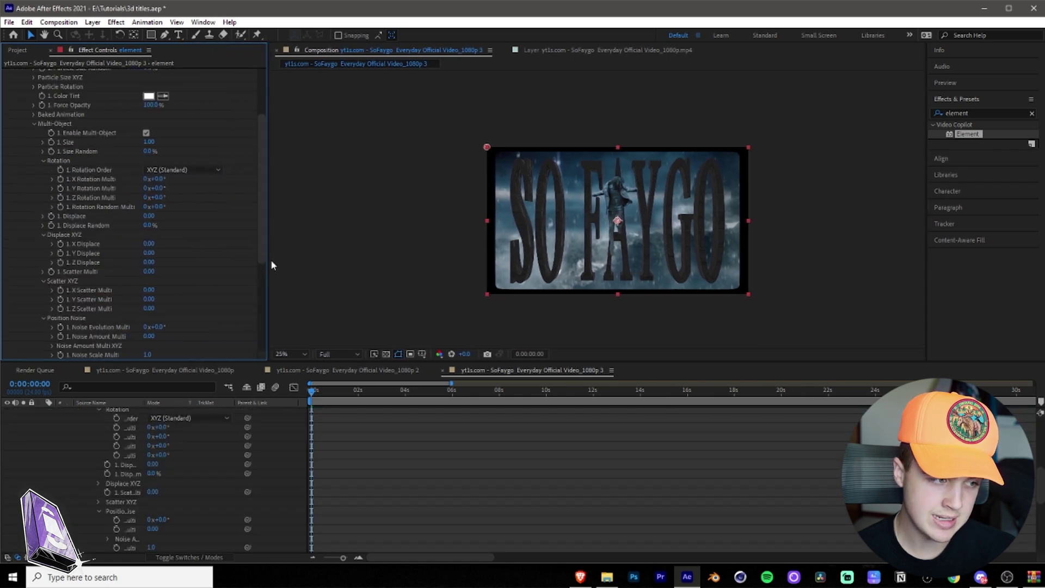
scroll(236, 238, "up", 3)
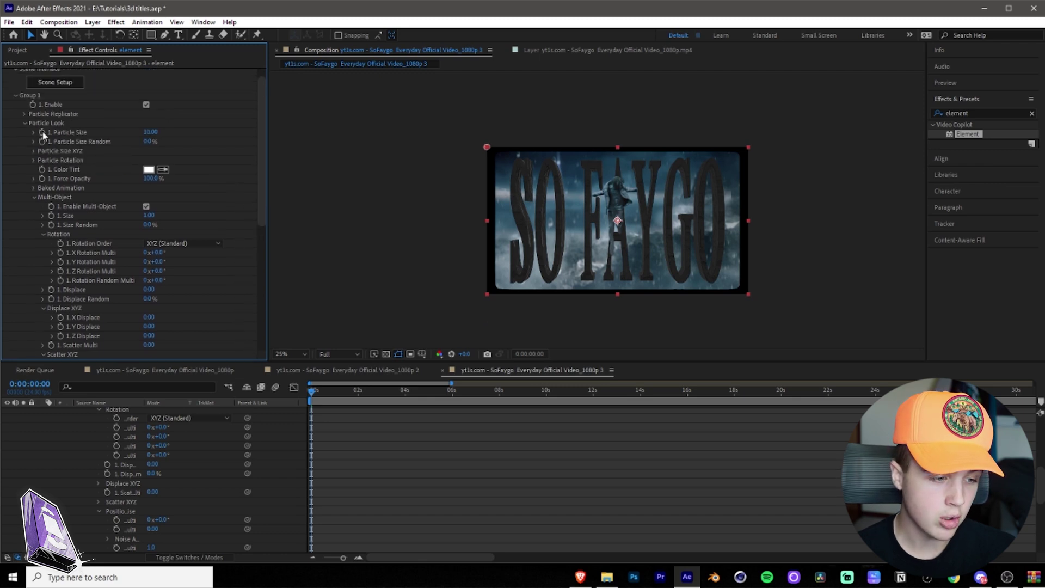
- Start first-frame keyframes for Particle Size and Rotation Random Multi at 0x+0.0°
left_click(310, 390)
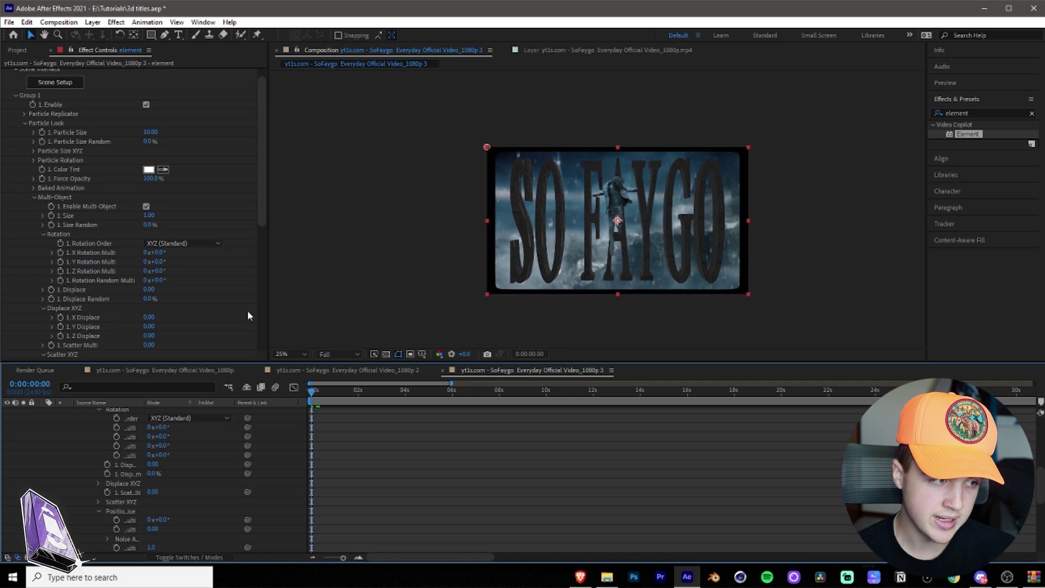
left_click(43, 131)
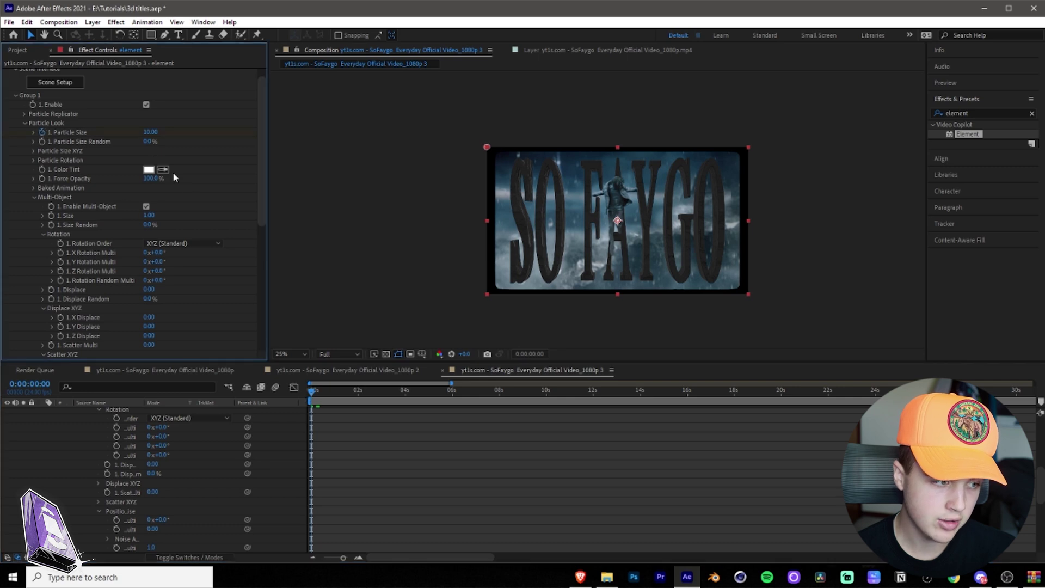
left_click(60, 280)
left_click_drag(155, 279, 187, 315)
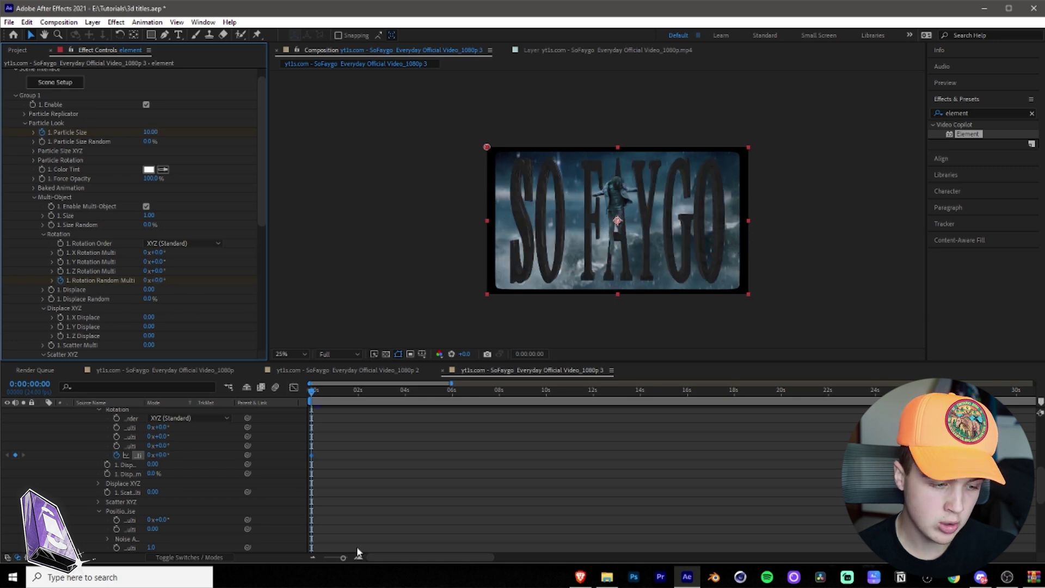
left_click_drag(344, 558, 345, 559)
scroll(96, 442, "up", 7)
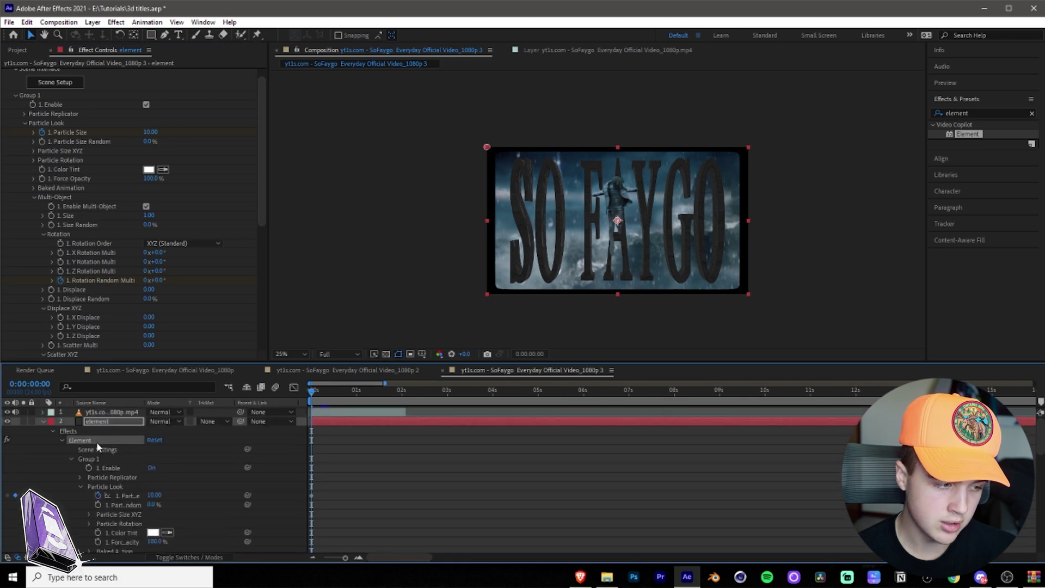
- Keyframe Element's Particle Size from 0 at frame 0 to 9 at frame 20
left_click(44, 422)
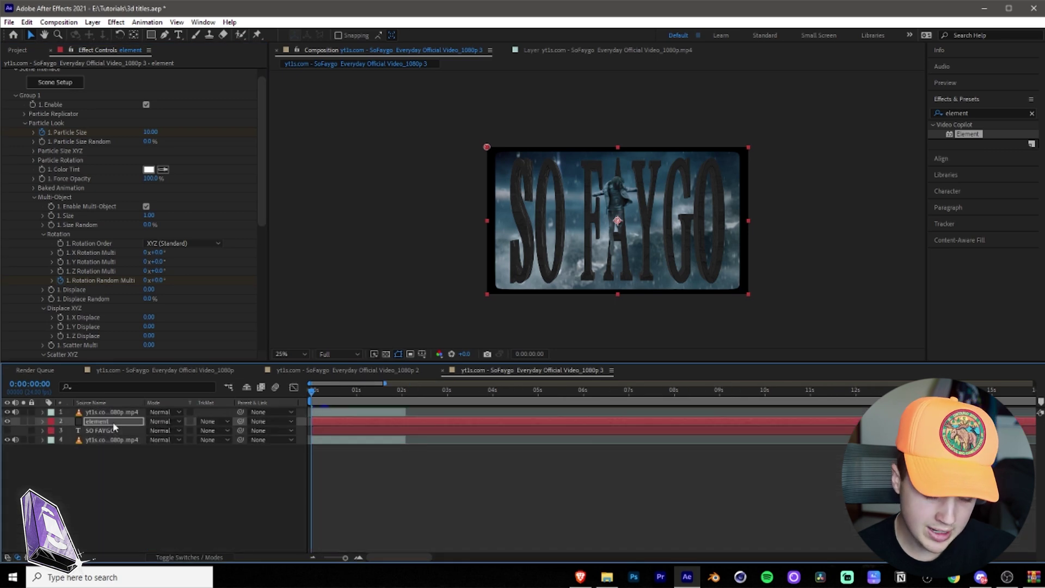
key("u")
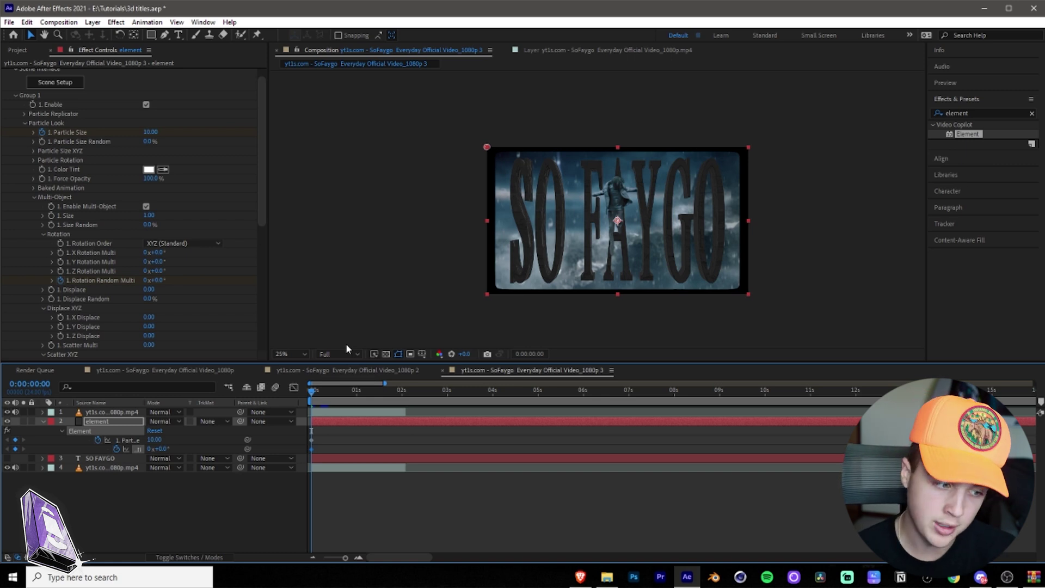
left_click_drag(345, 558, 347, 557)
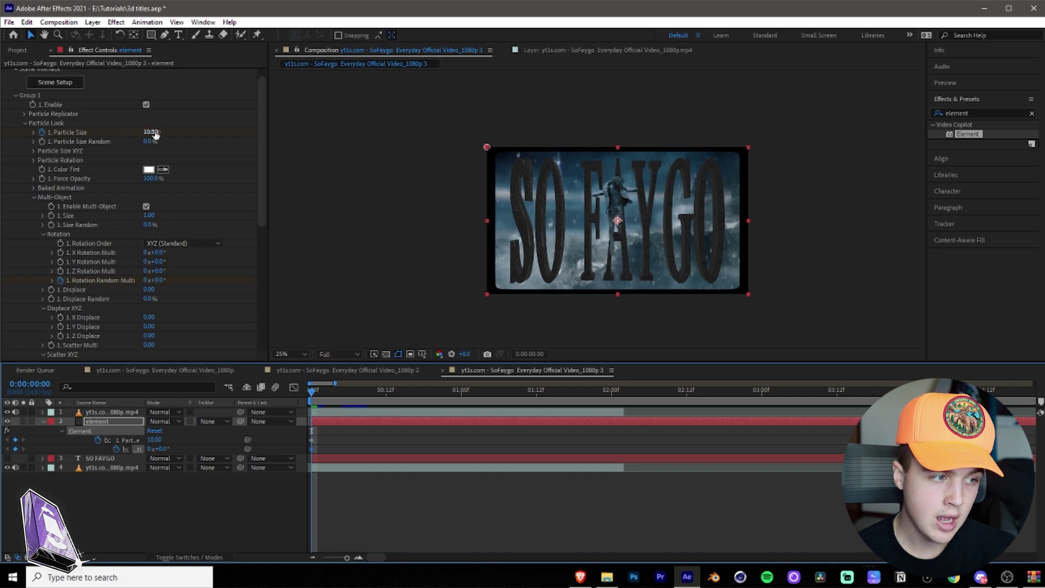
left_click_drag(156, 131, 3, 155)
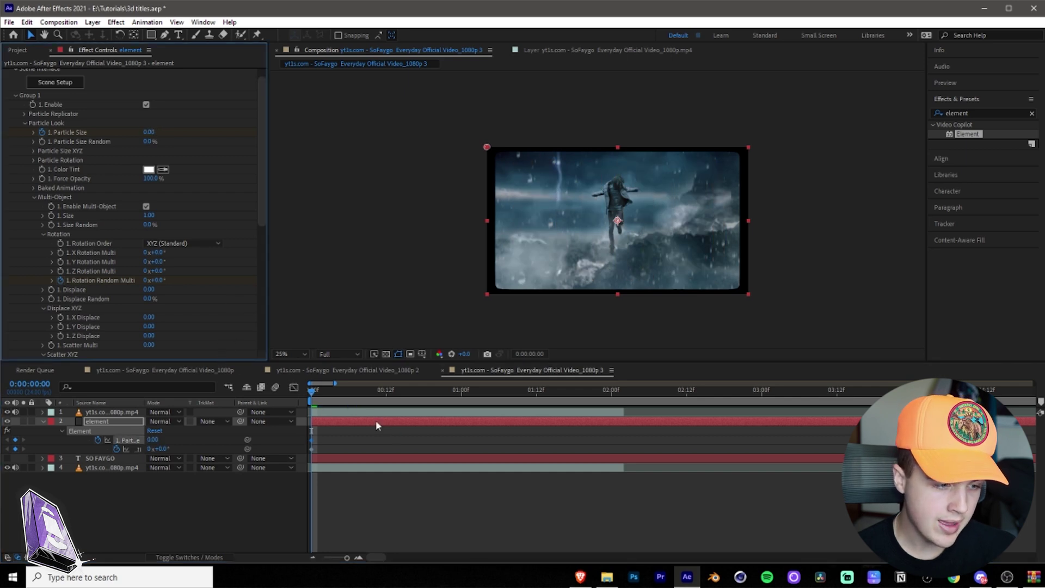
left_click_drag(321, 396, 438, 409)
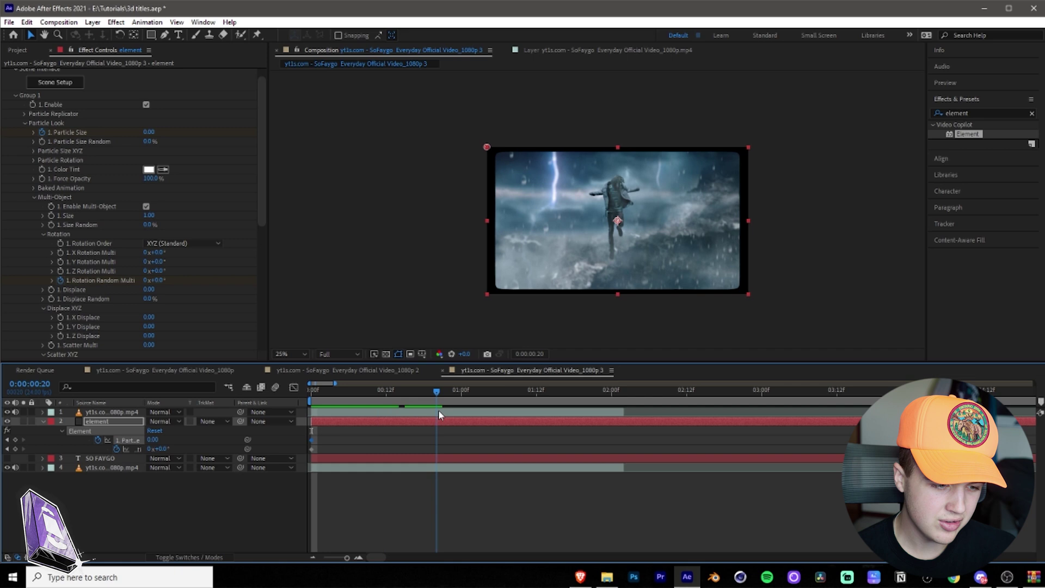
left_click_drag(154, 133, 213, 148)
left_click(155, 130)
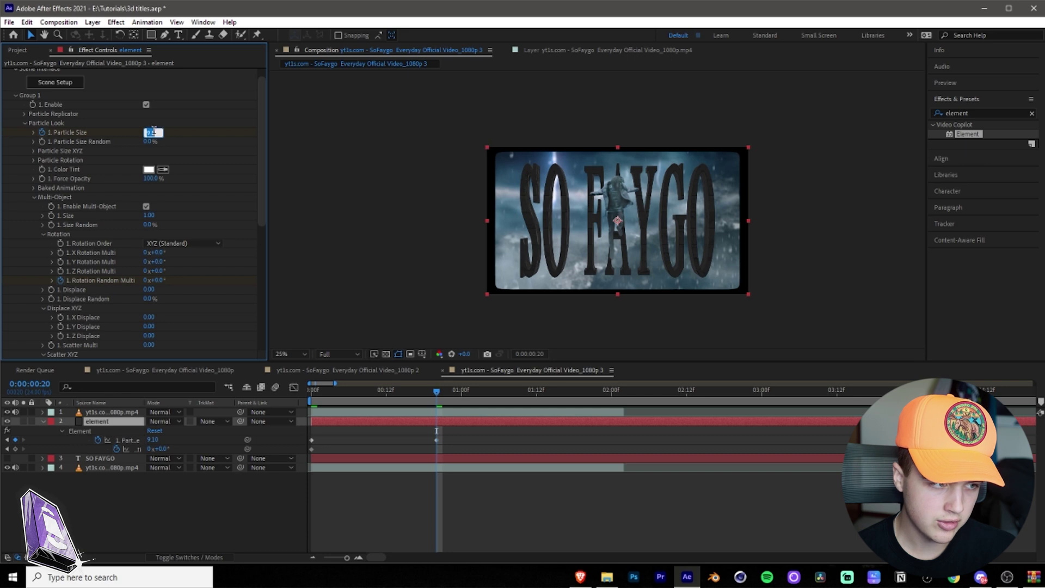
type("9")
key("Return")
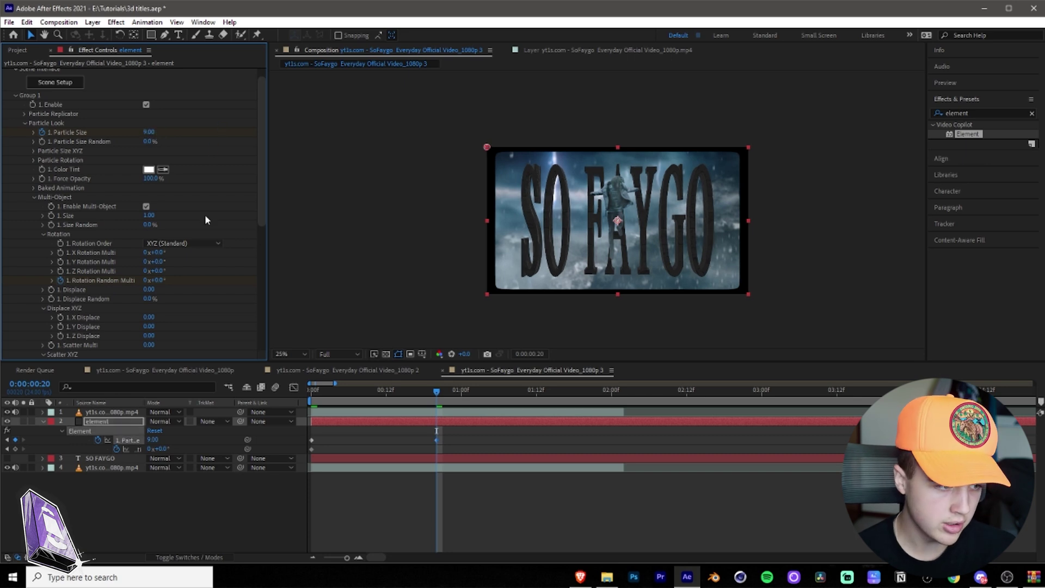
- Keyframe Rotation Random Multi at 2 on the first frame and 0 at frame 20, then preview
left_click_drag(320, 392, 299, 411)
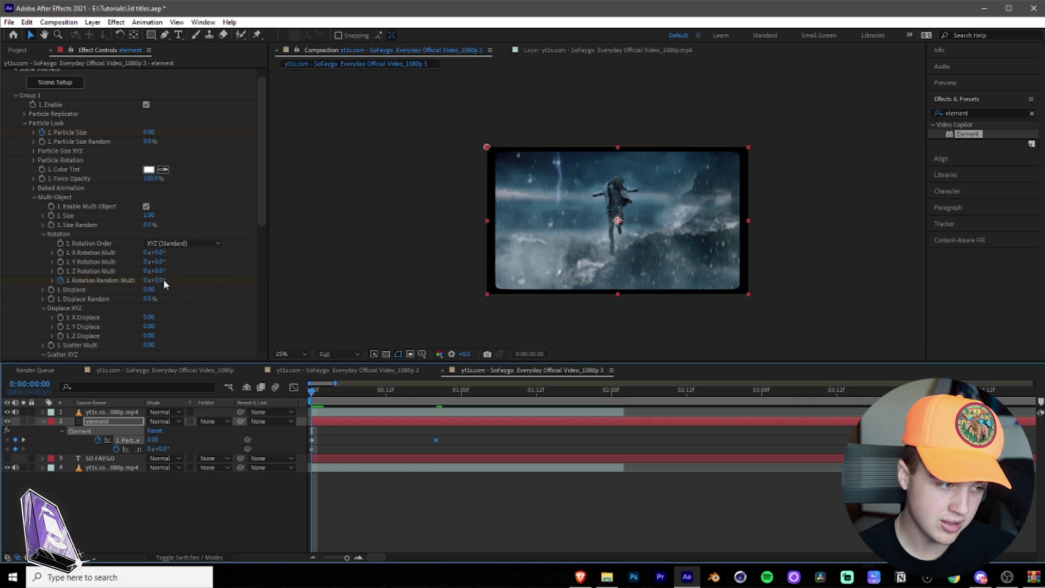
left_click(146, 280)
type("2")
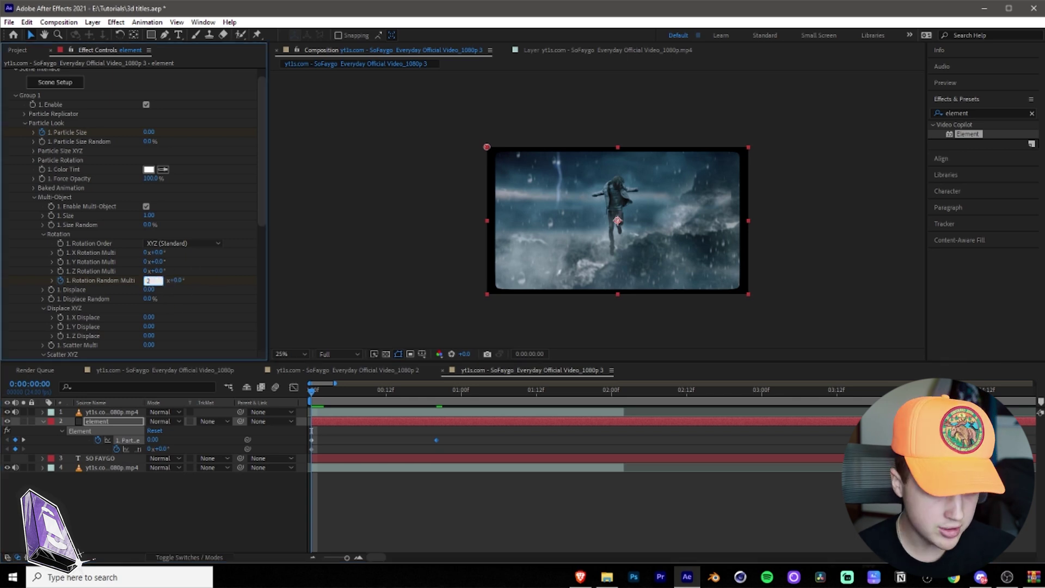
key("Return")
left_click_drag(428, 390, 436, 389)
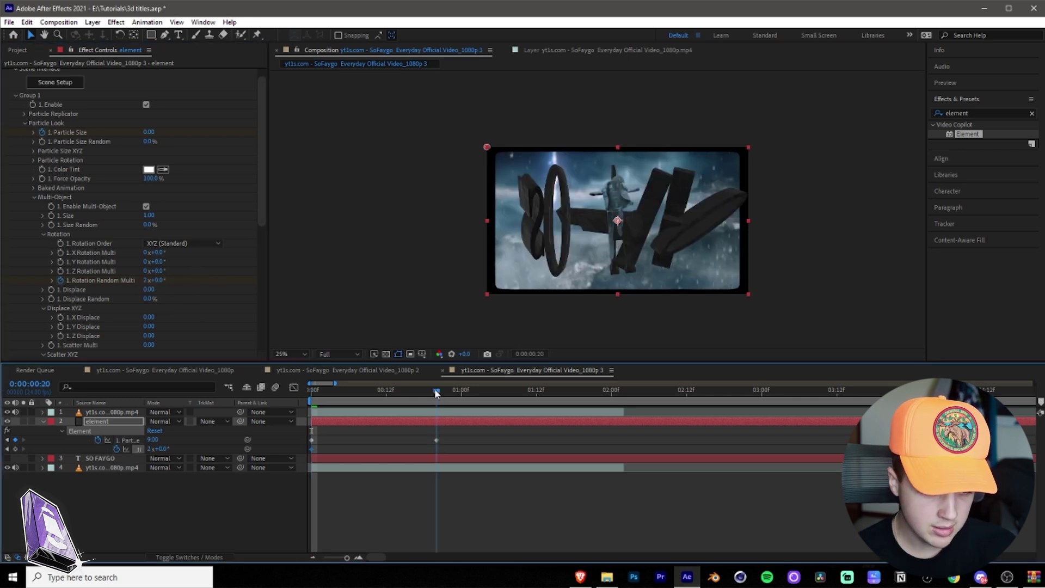
left_click(147, 280)
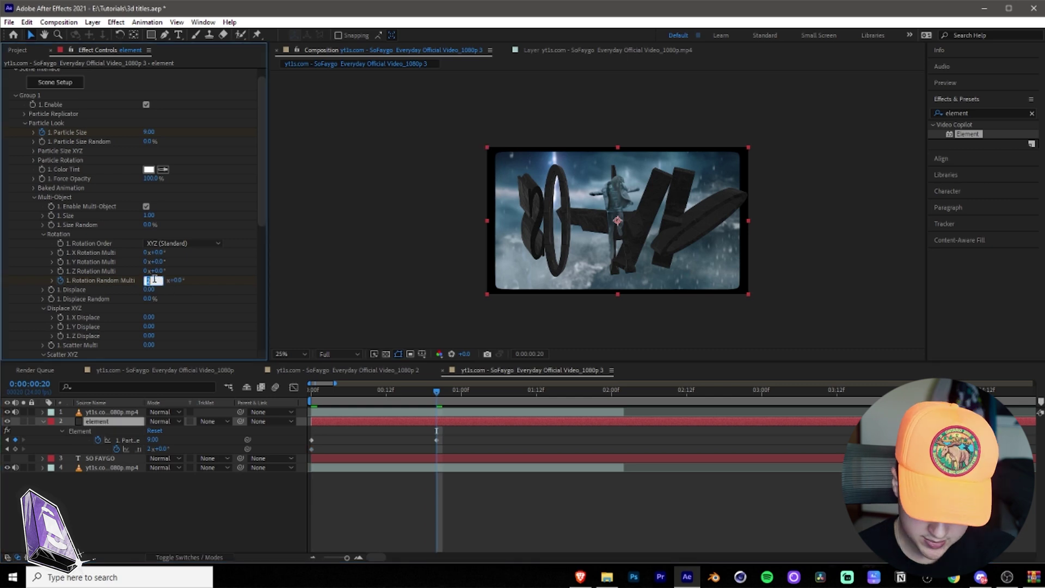
type("0")
key("Return")
key("Home")
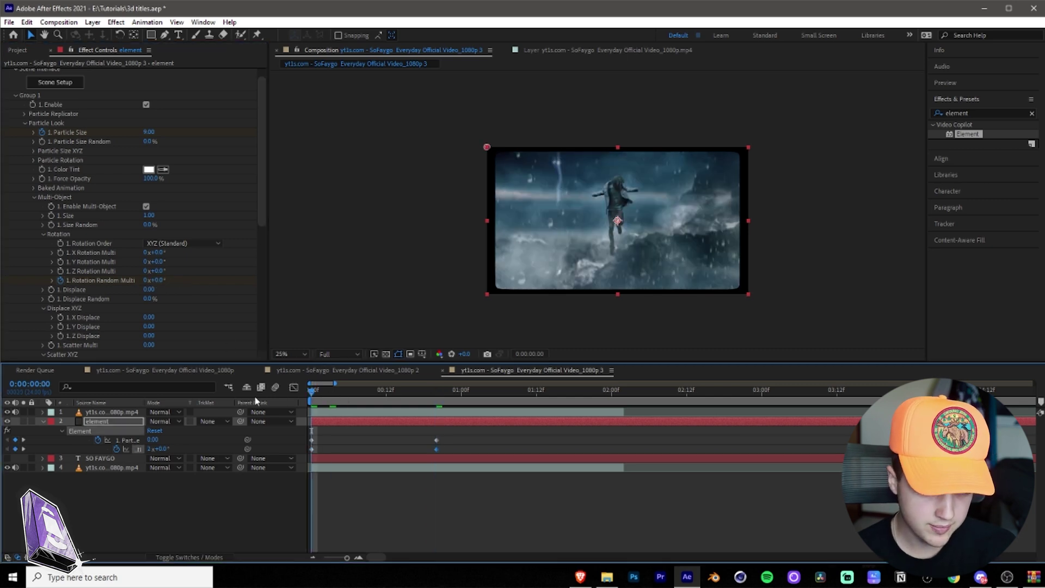
key("space")
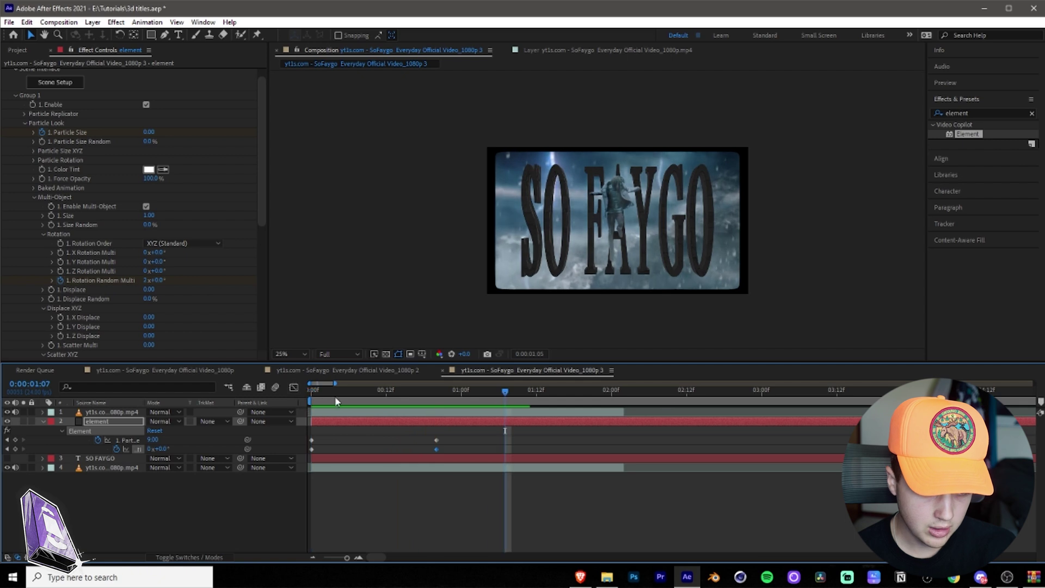
- At 0:00:02:01, set Particle Size to 10.50 and Rotation Random Multi to -31°, then preview
left_click_drag(381, 391, 621, 424)
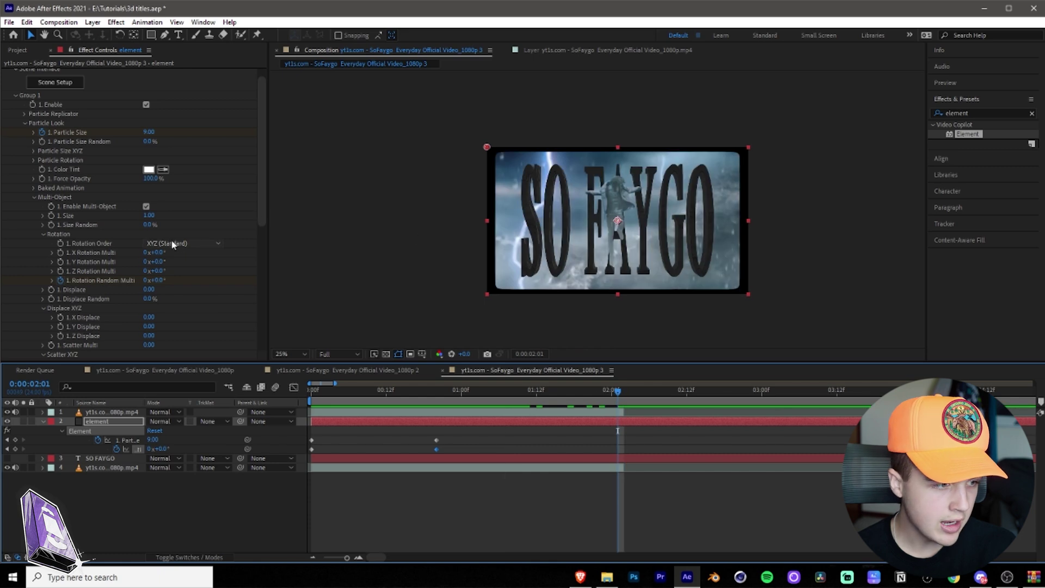
left_click_drag(154, 132, 162, 132)
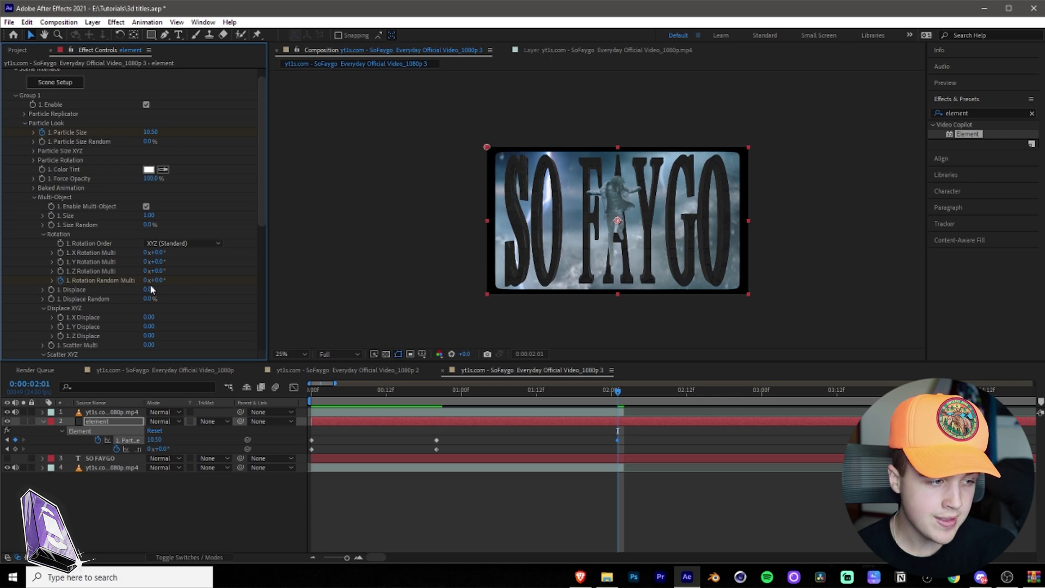
left_click_drag(155, 280, 141, 284)
key("space")
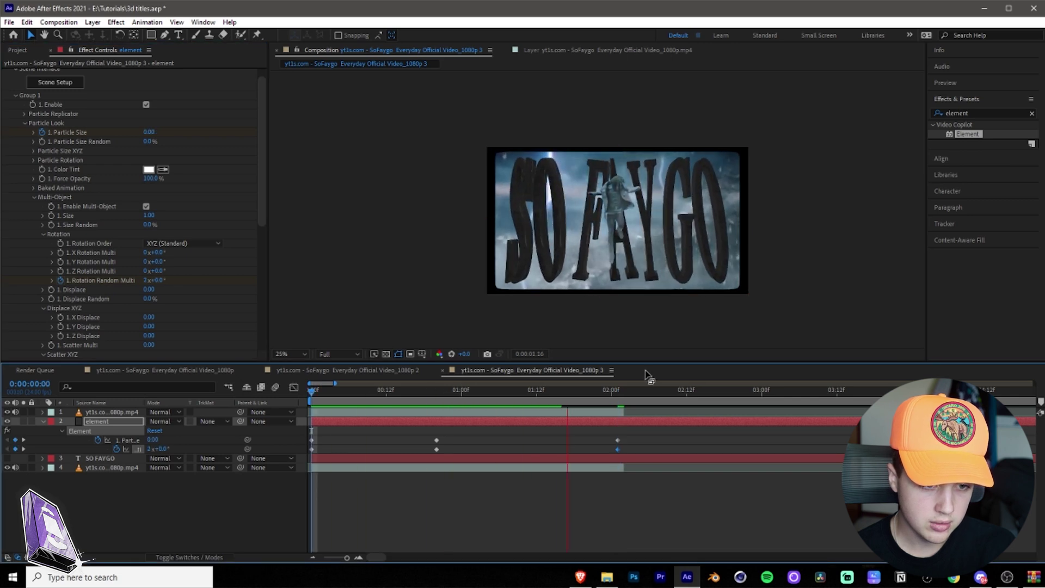
left_click(587, 396)
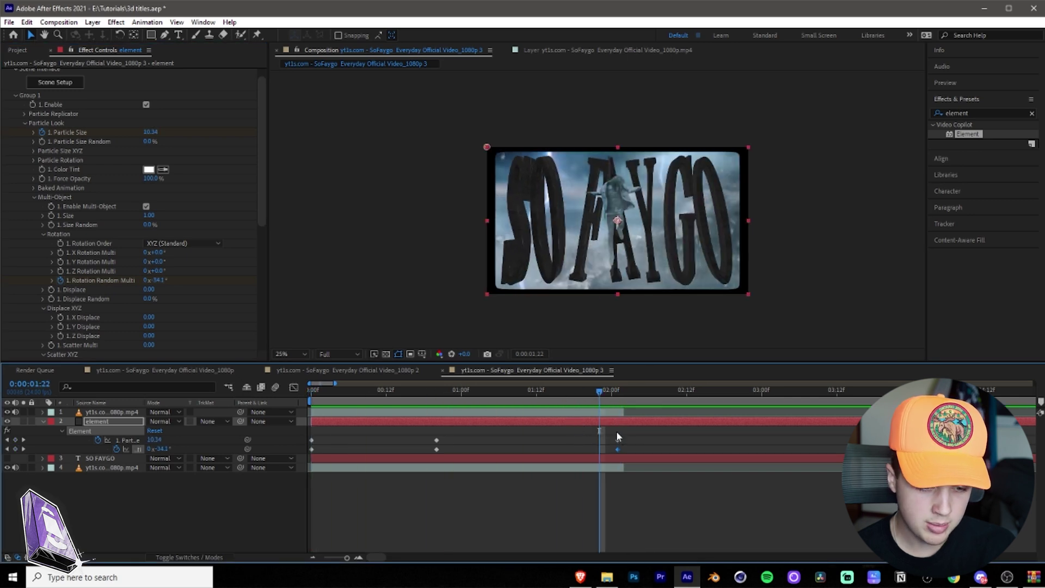
- Shift the final title keyframes one frame later
key("Page_Down")
left_click_drag(616, 431, 307, 453)
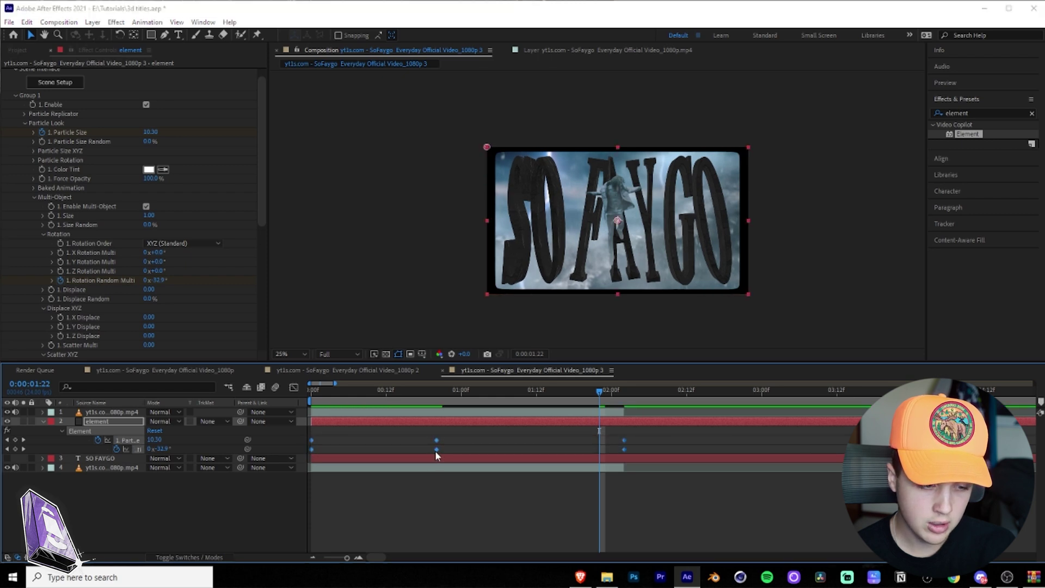
double_click(436, 450)
left_click(749, 313)
right_click(443, 449)
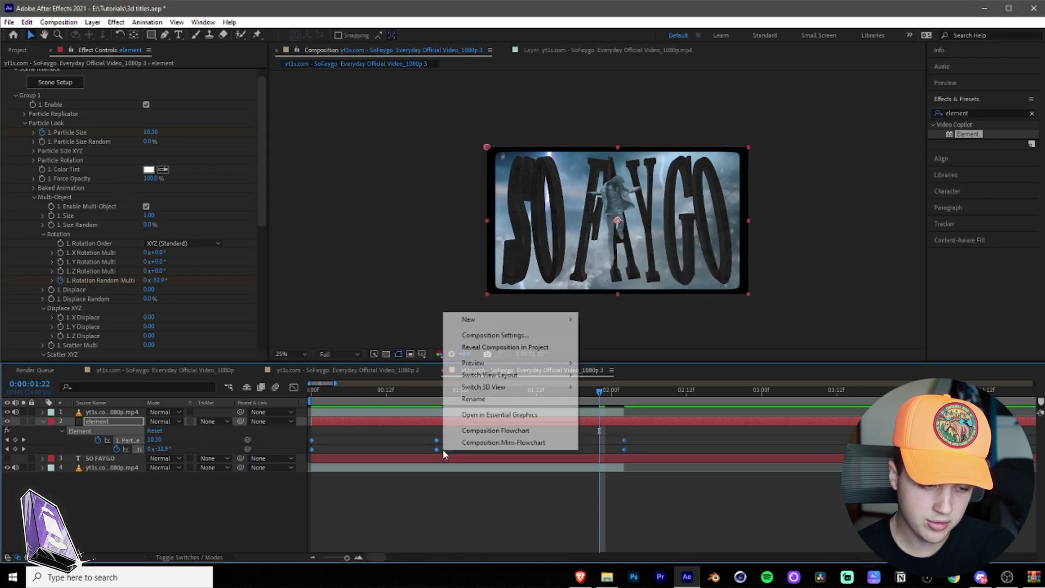
left_click(660, 433)
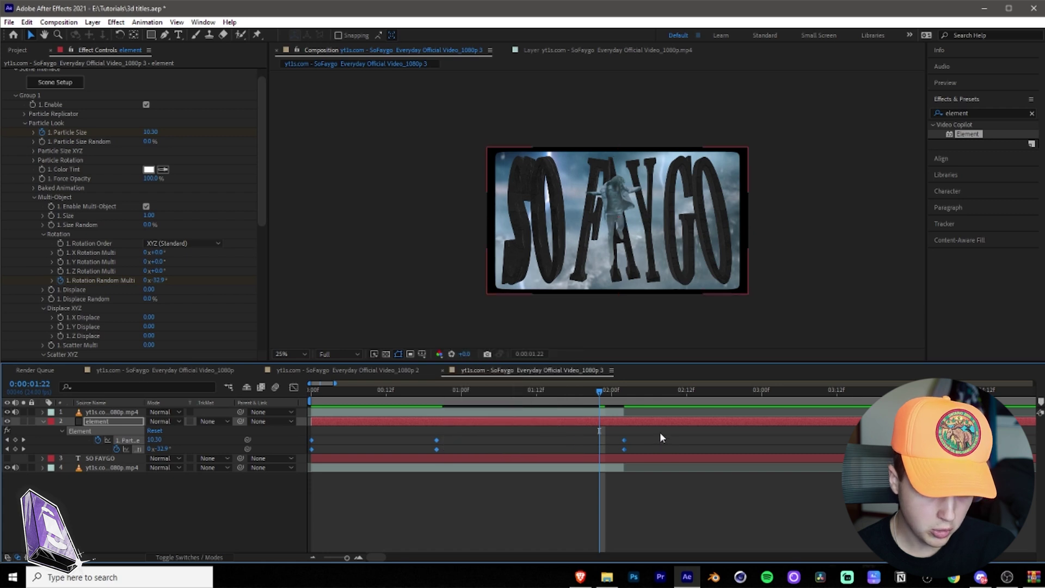
- Apply Easy Ease In to the title keyframes and preview from the start
right_click(436, 449)
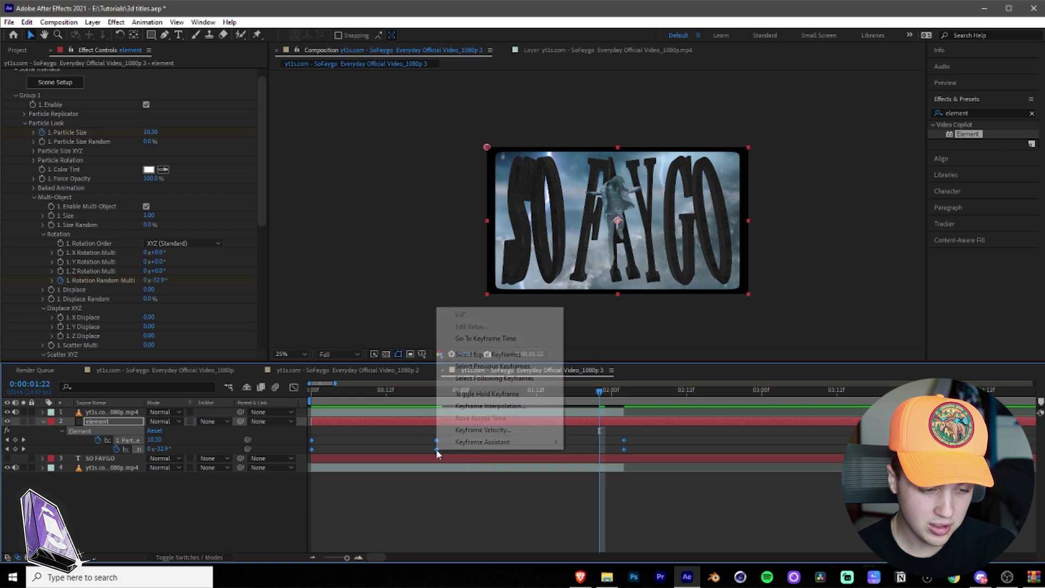
mouse_move(452, 445)
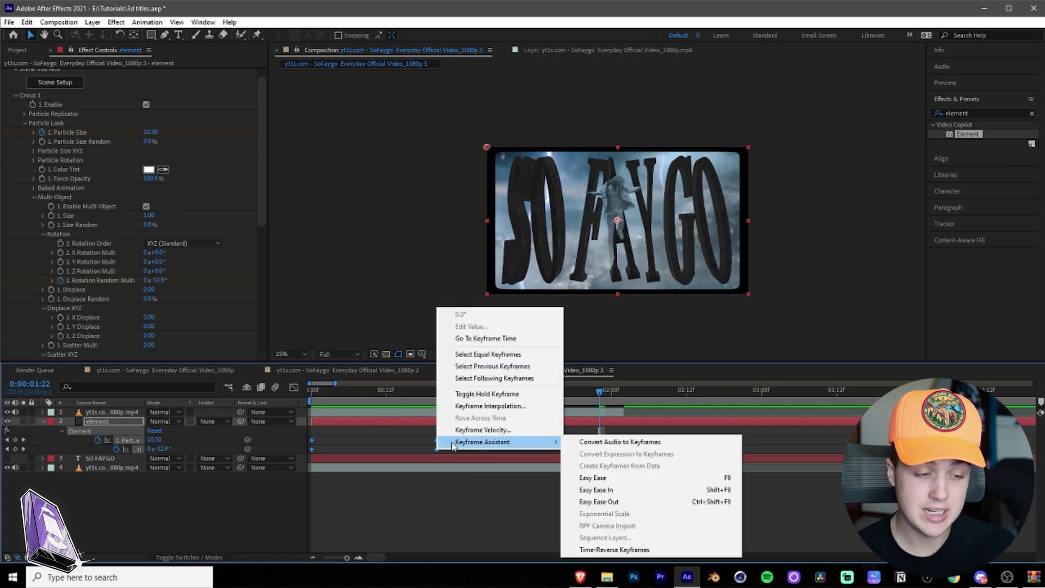
left_click(631, 493)
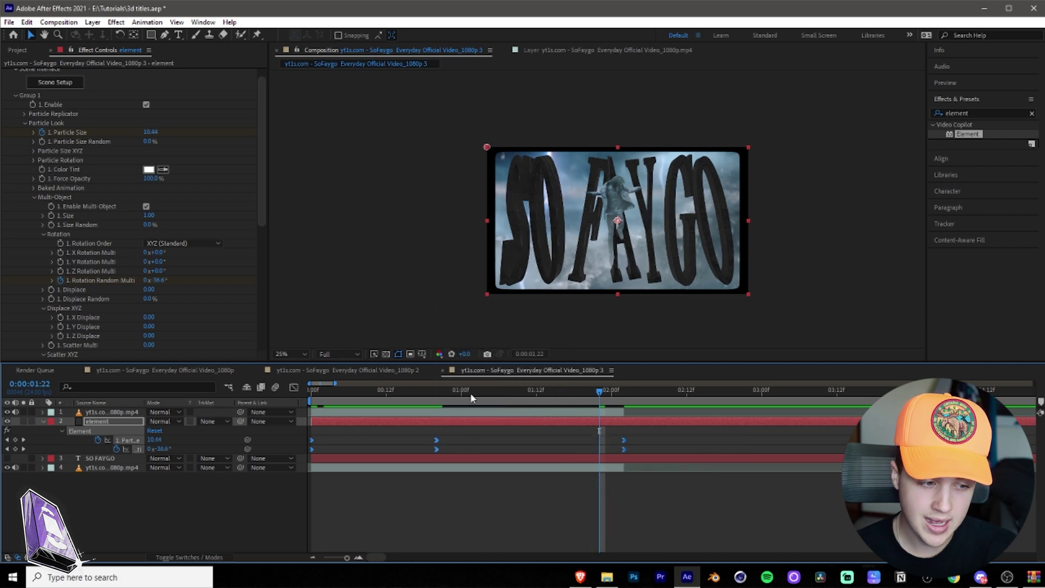
key("Home")
key("space")
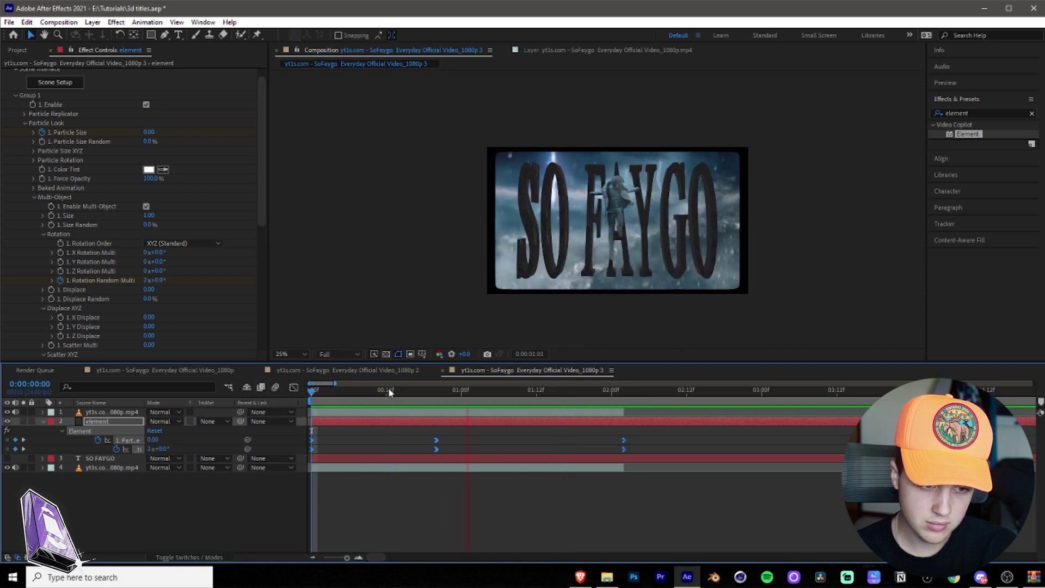
key("space")
key("space")
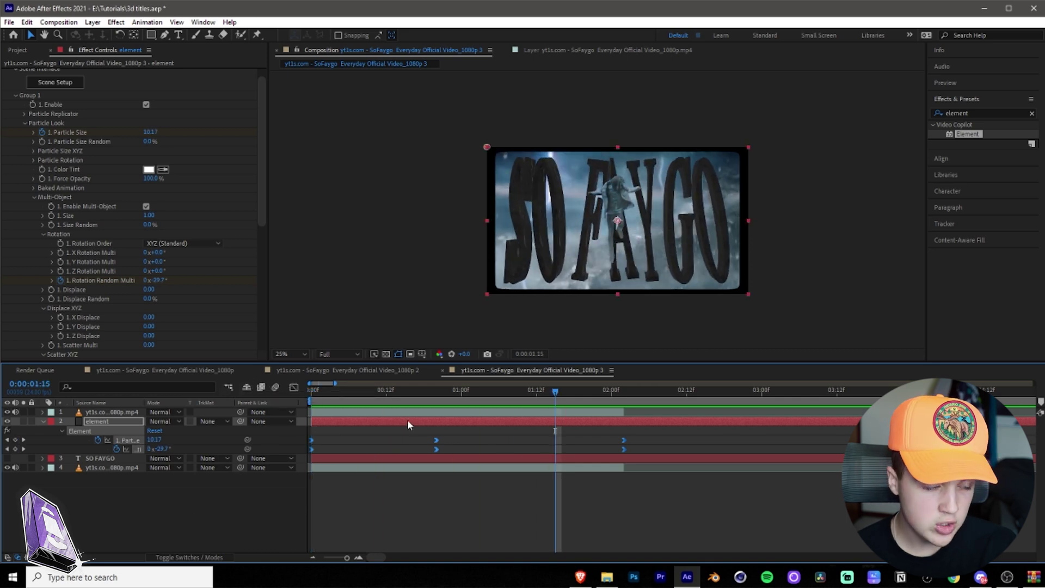
- Turn on Shadows and set Motion Blur to On in Element's Render Settings
left_click(17, 97)
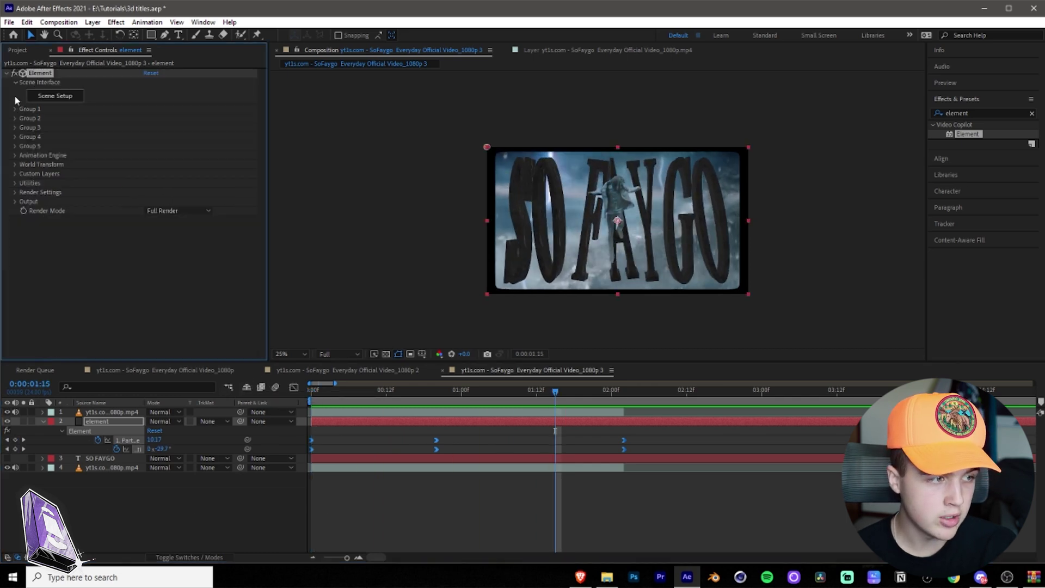
left_click(15, 192)
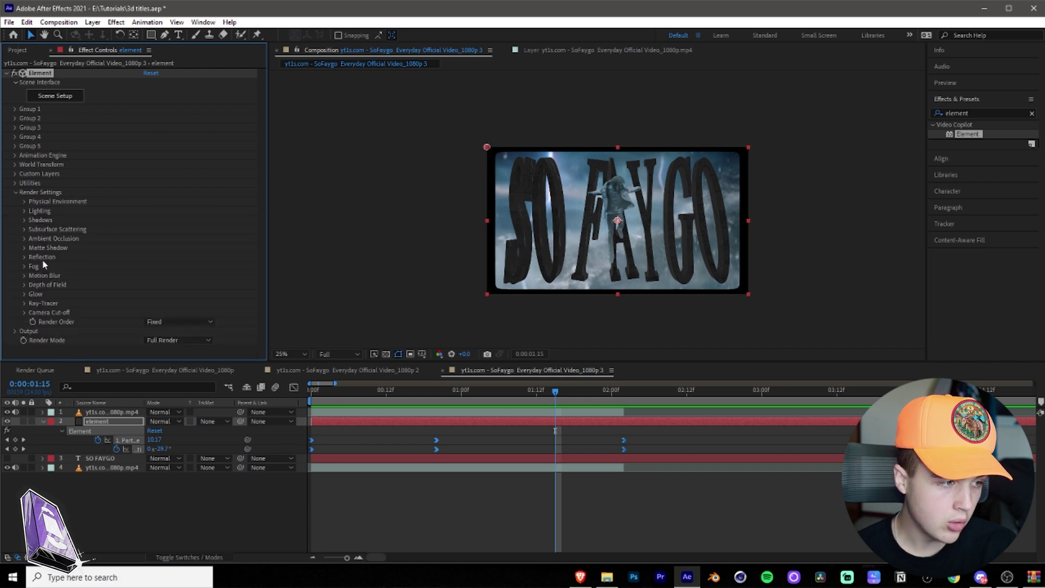
left_click(24, 220)
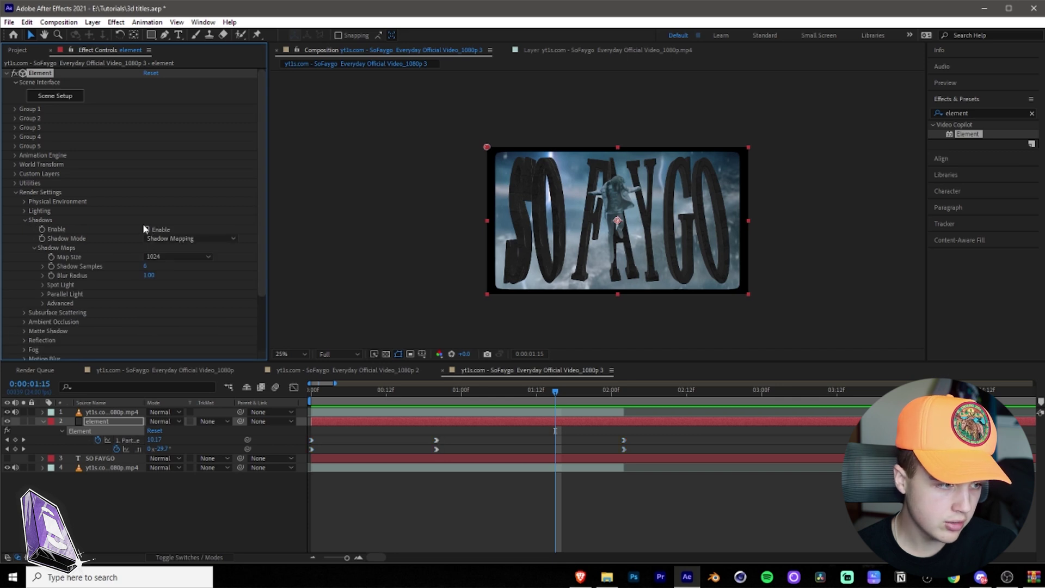
left_click(146, 229)
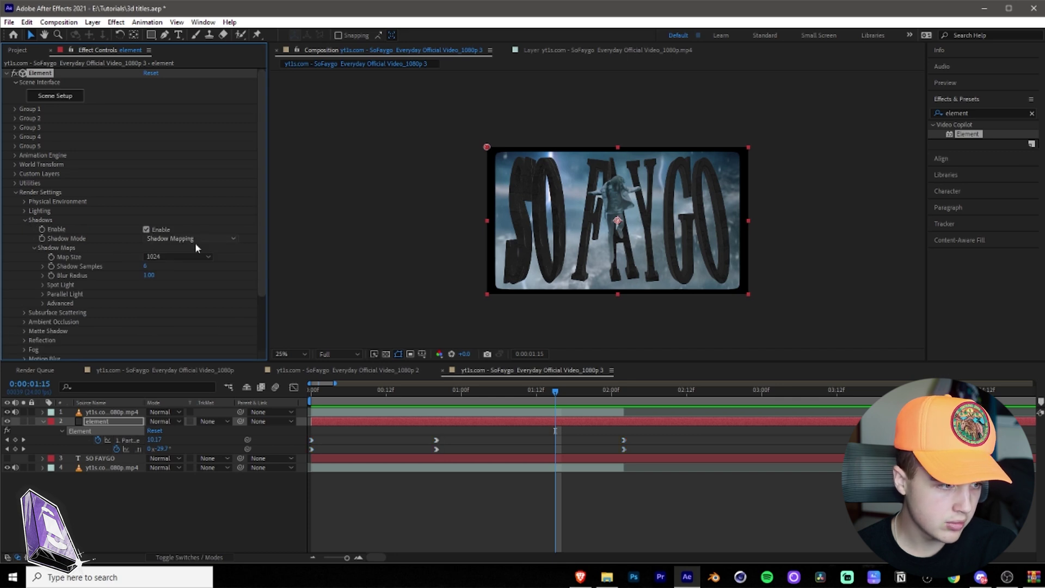
left_click(24, 220)
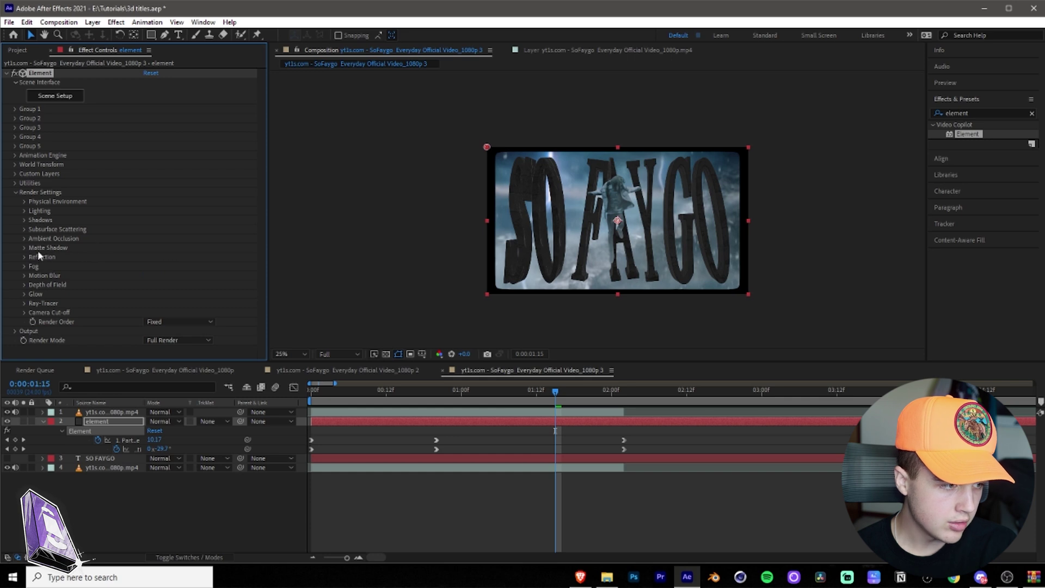
left_click(24, 276)
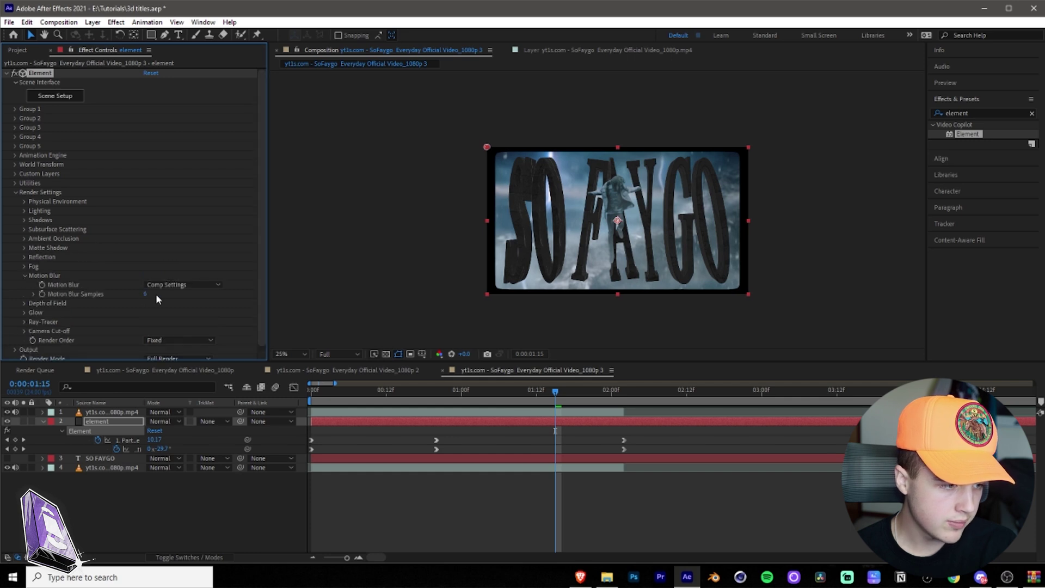
left_click(159, 284)
left_click(167, 307)
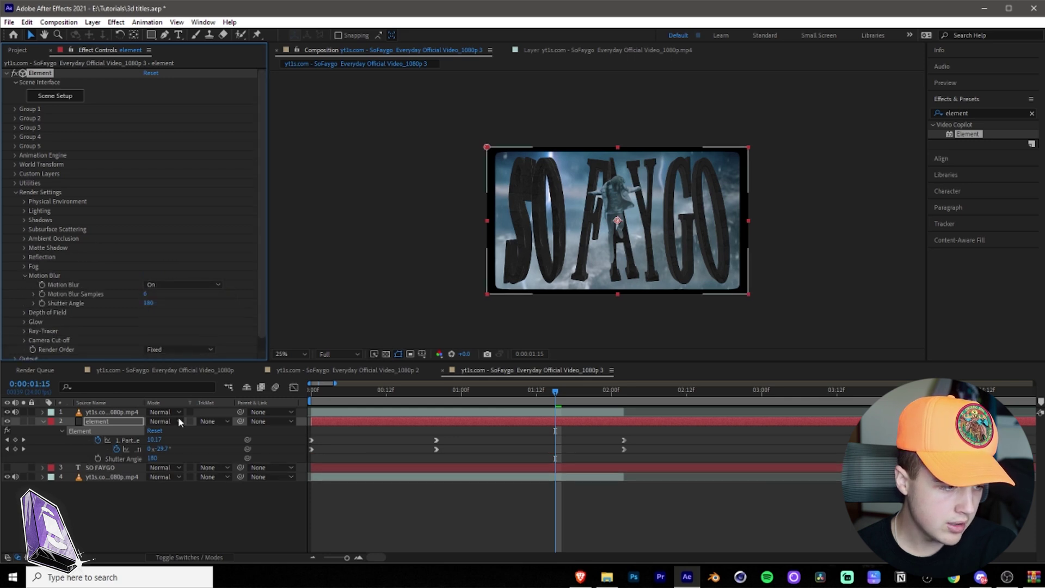
- Make the Element layer 3D, set motion blur Samples to 28 and Shutter Angle to 309, and preview
left_click(194, 557)
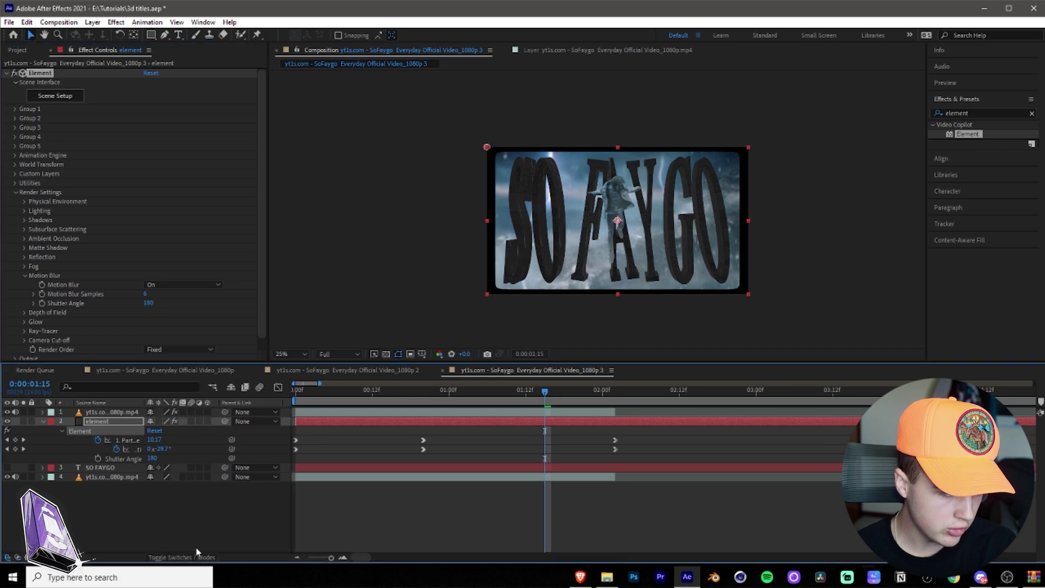
left_click(207, 421)
left_click(358, 391)
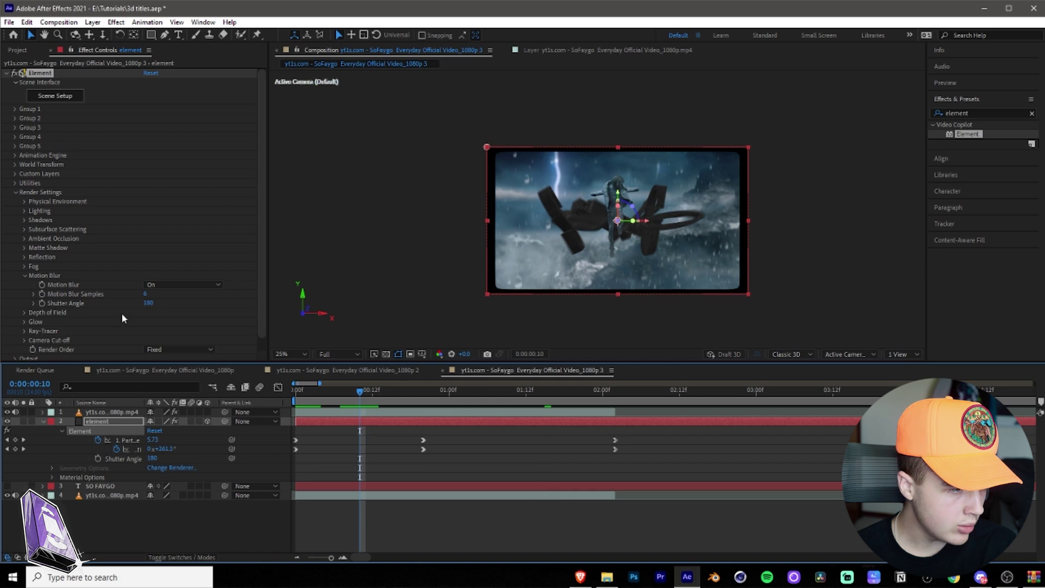
left_click_drag(149, 296, 150, 296)
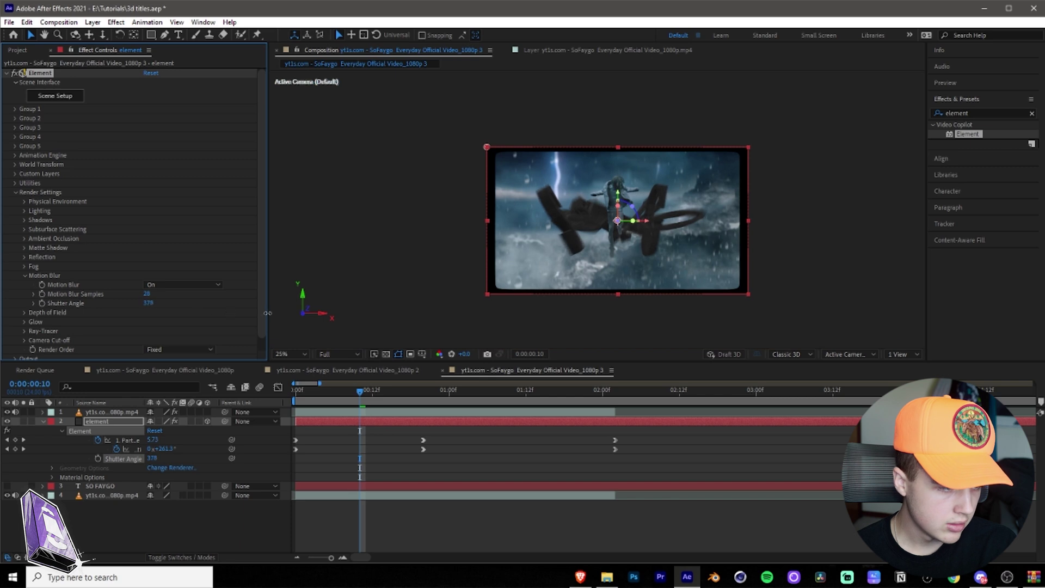
left_click_drag(267, 313, 236, 319)
key("space")
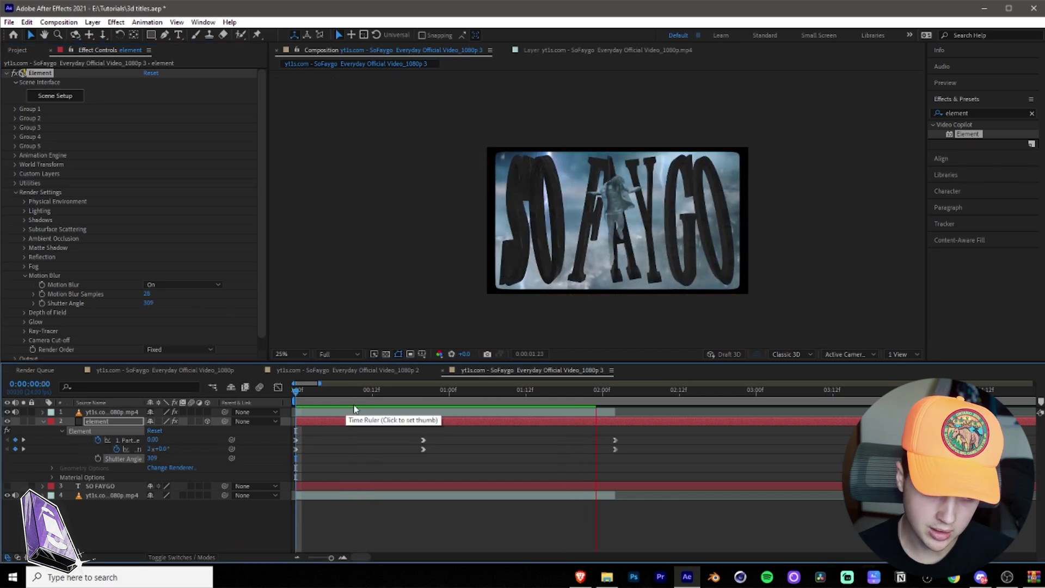
key("space")
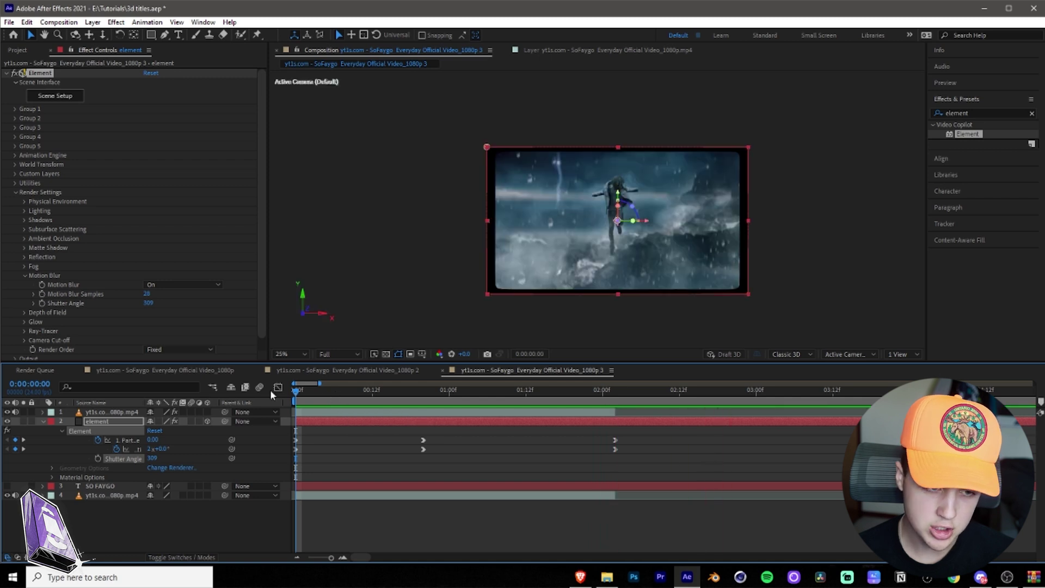
left_click(17, 50)
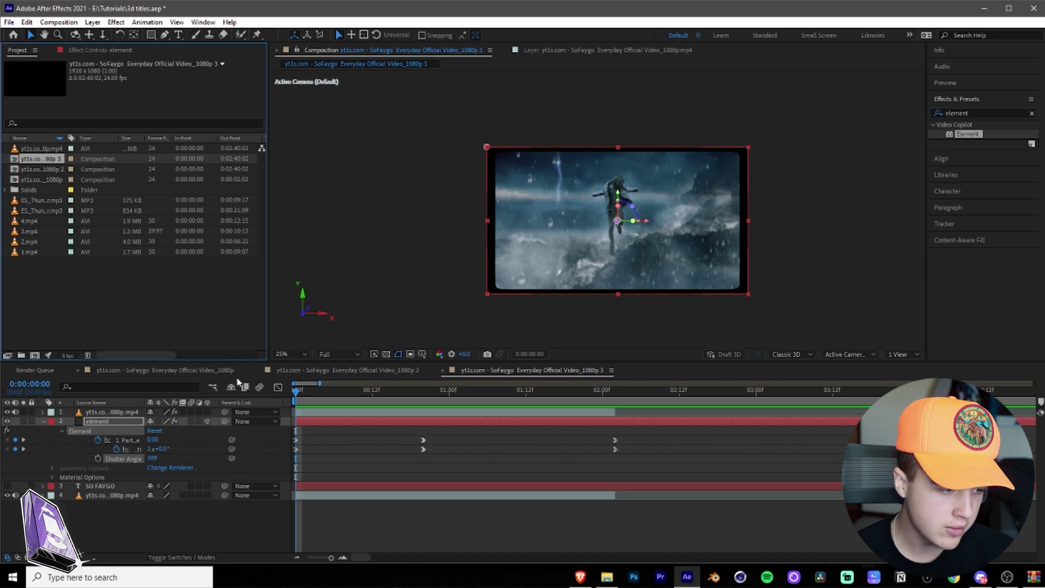
- Drag 1.mp4 into the comp, stack it just above the element layer, and scrub to the lightning
left_click(84, 313)
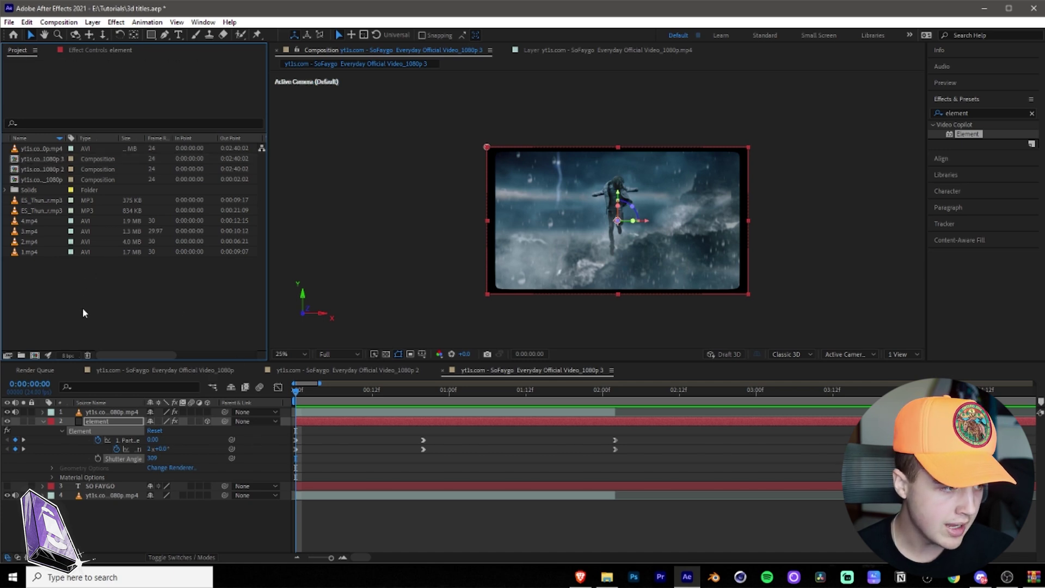
mouse_move(60, 287)
left_mouse_down()
mouse_move(54, 234)
mouse_move(68, 289)
left_mouse_up()
left_click(37, 254)
left_click_drag(37, 253, 87, 505)
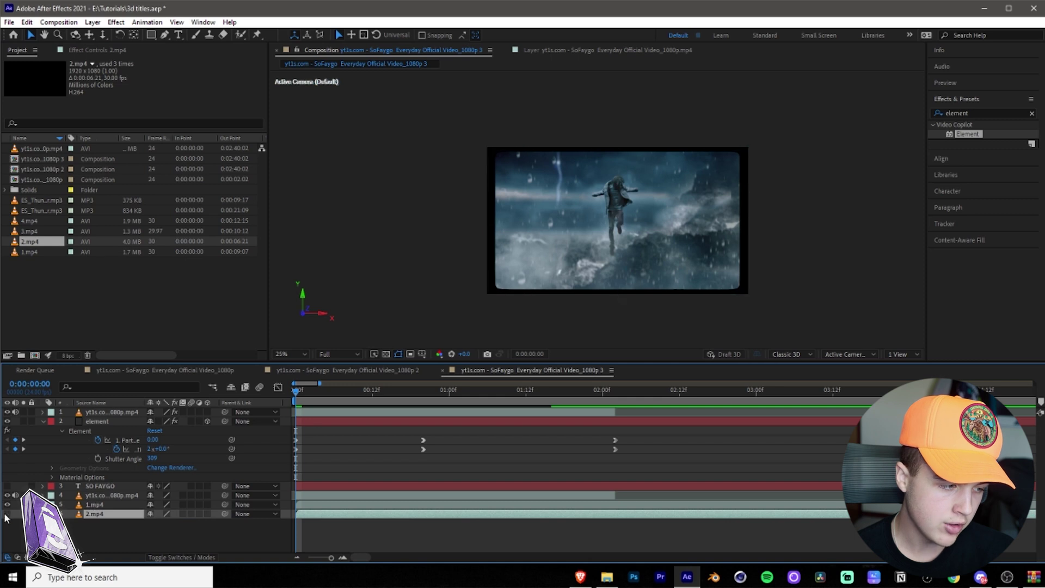
left_click_drag(87, 505, 87, 422)
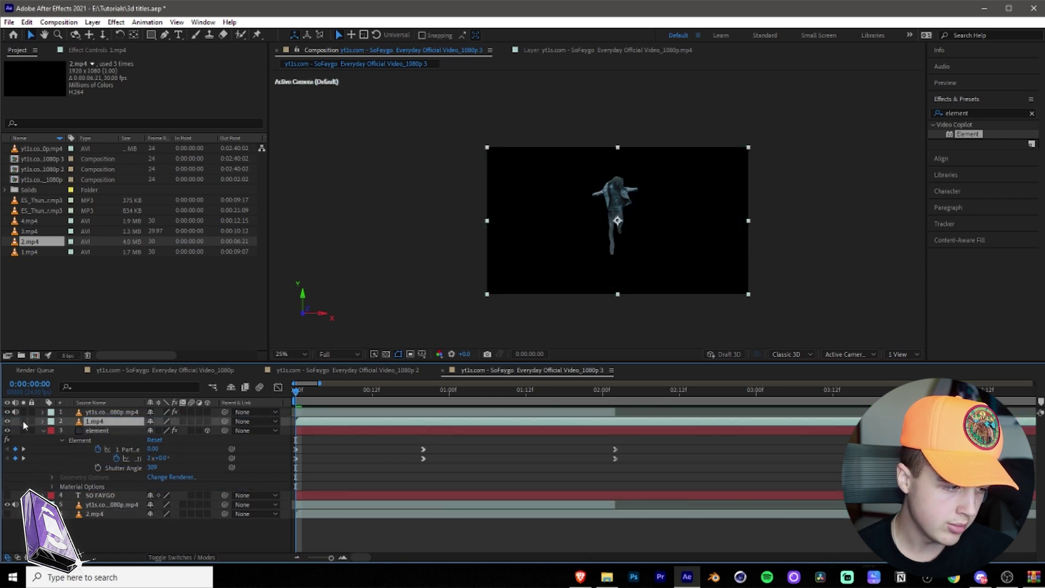
left_click_drag(309, 396, 488, 396)
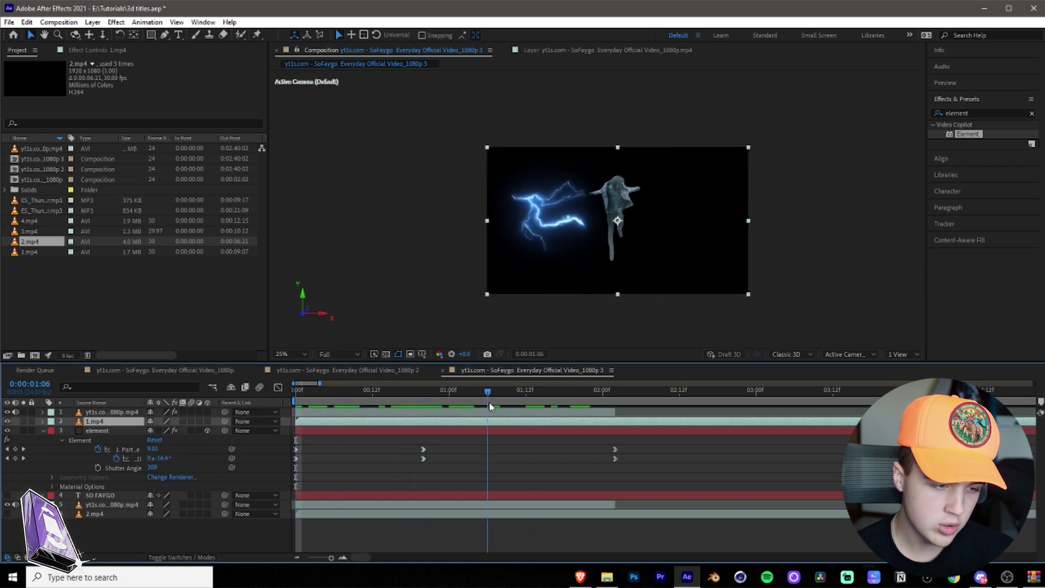
- Set 1.mp4's blend mode to Screen and scale it beyond the frame, previewing the result
left_click(184, 558)
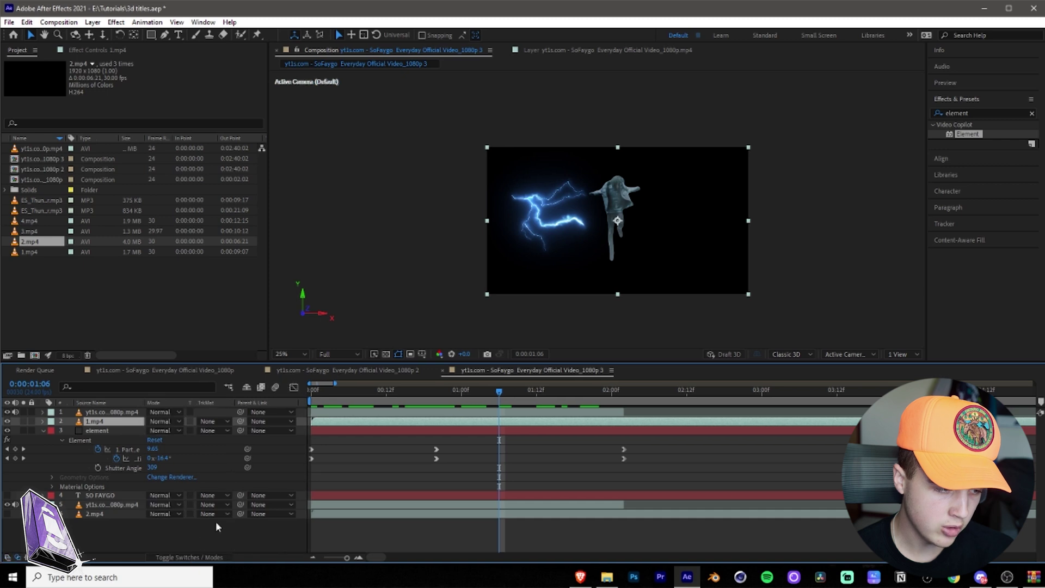
left_click(161, 423)
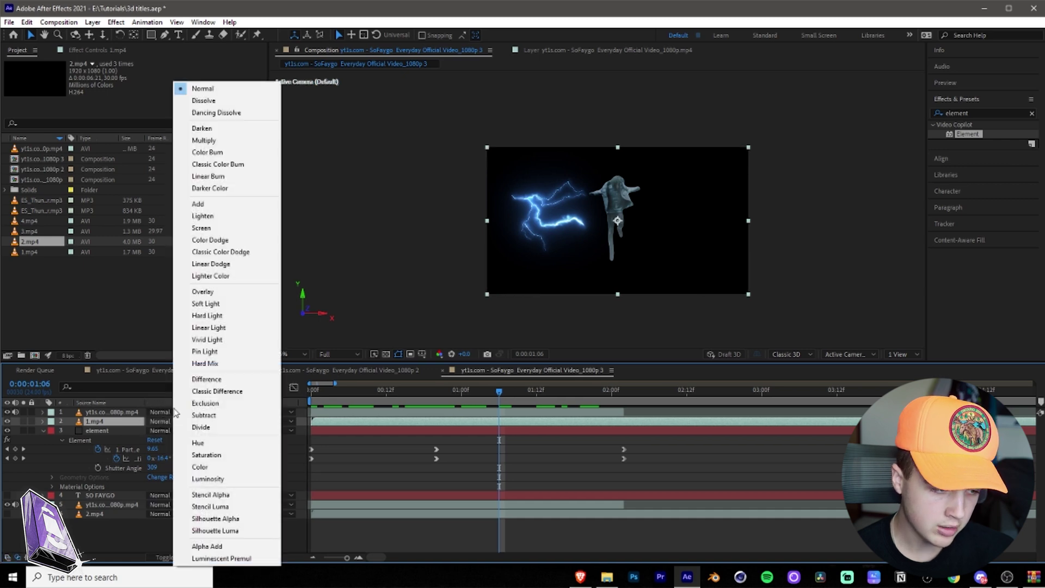
left_click(215, 228)
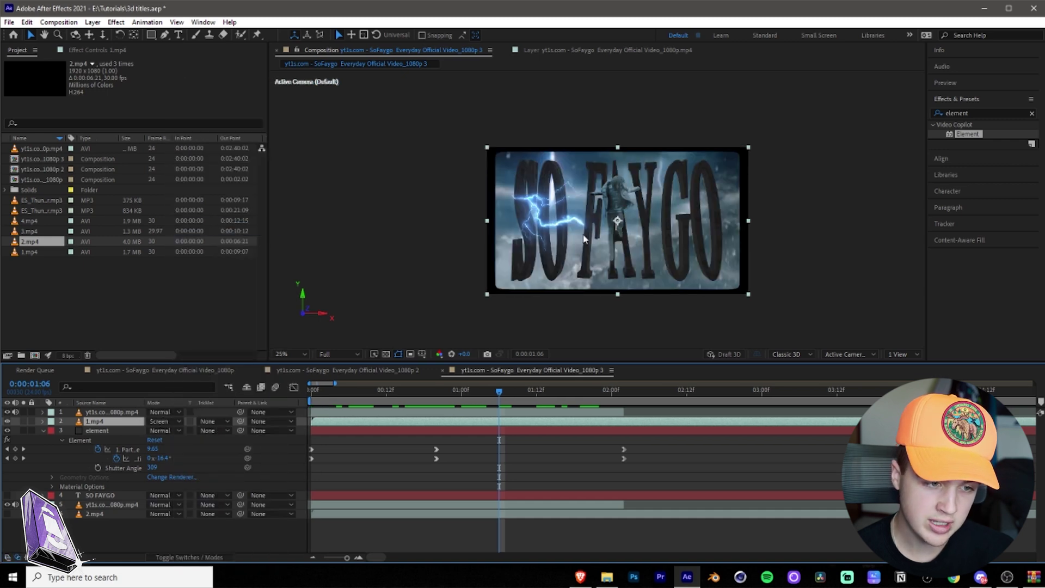
key("space")
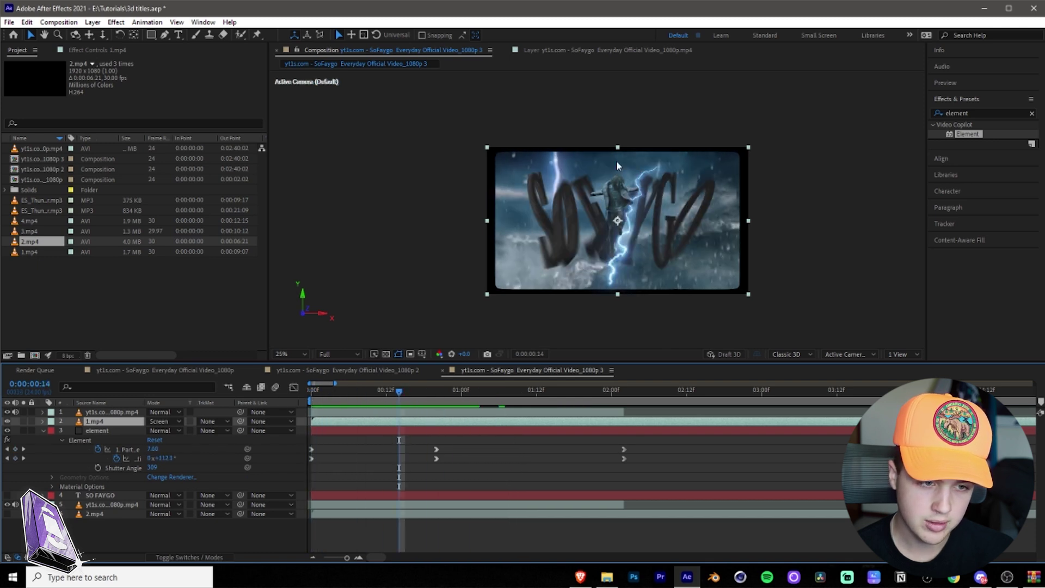
left_click(622, 184)
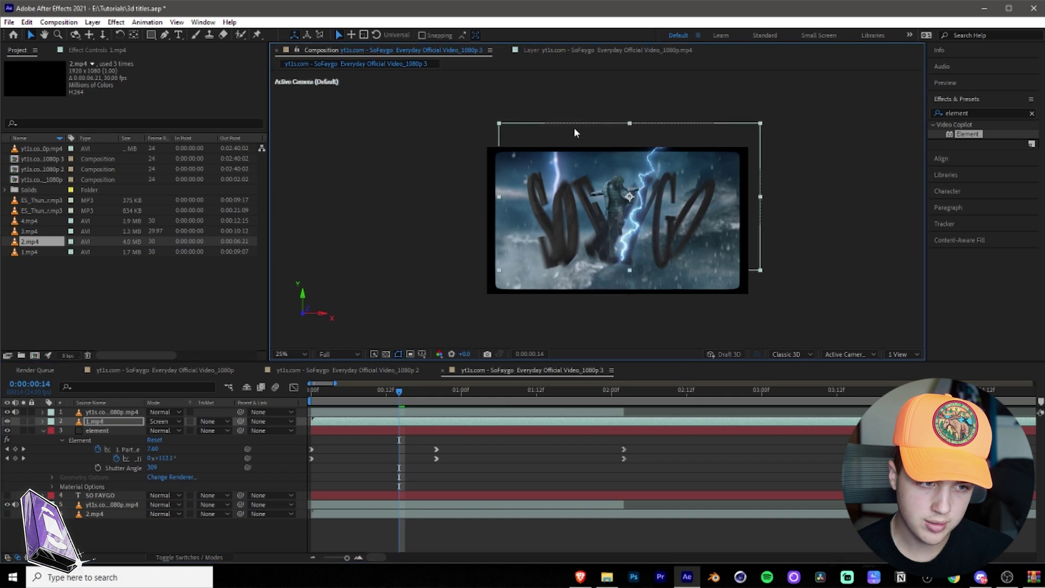
left_click_drag(499, 124, 463, 111)
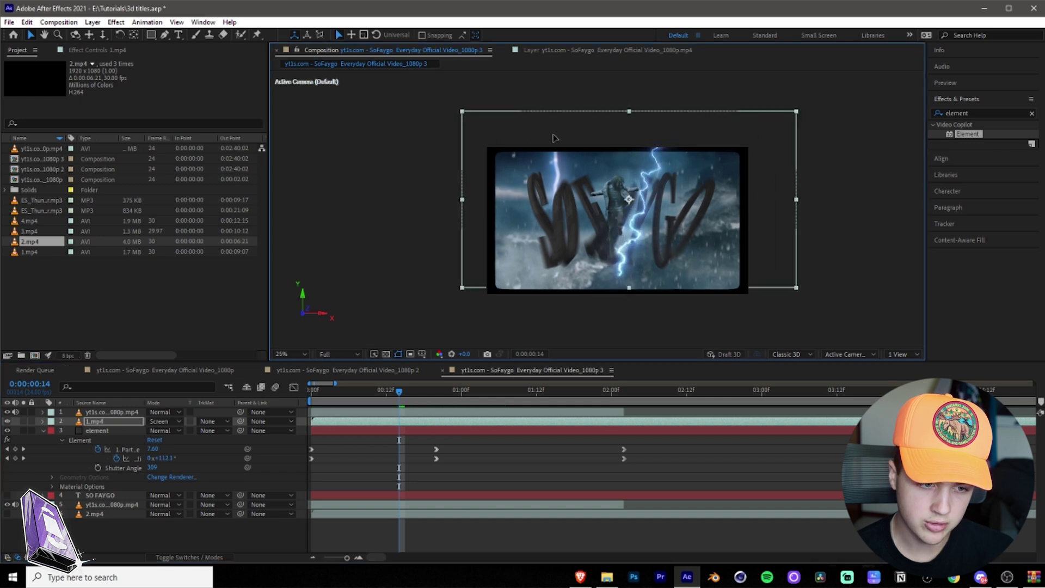
key("space")
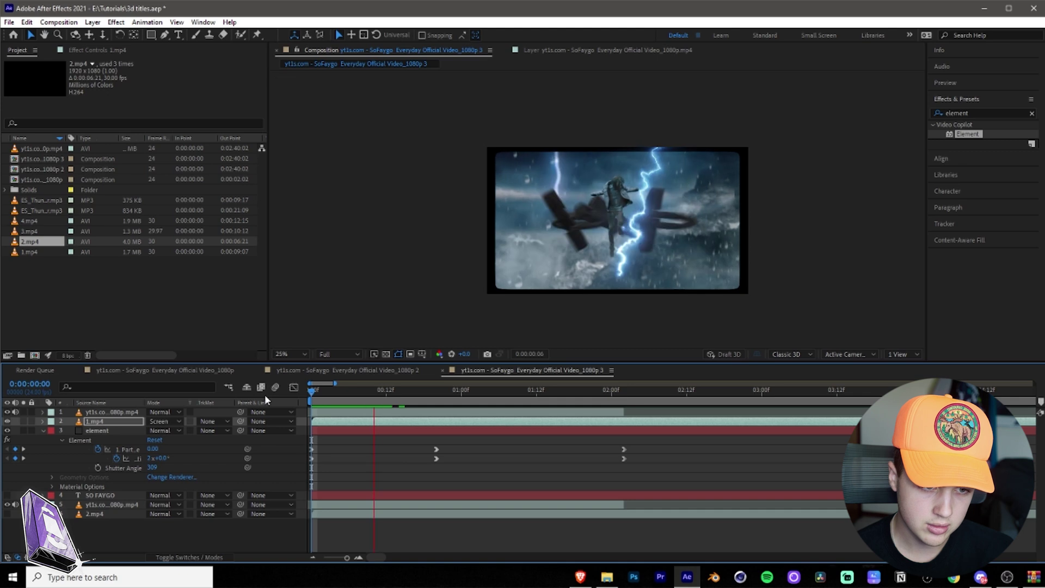
key("space")
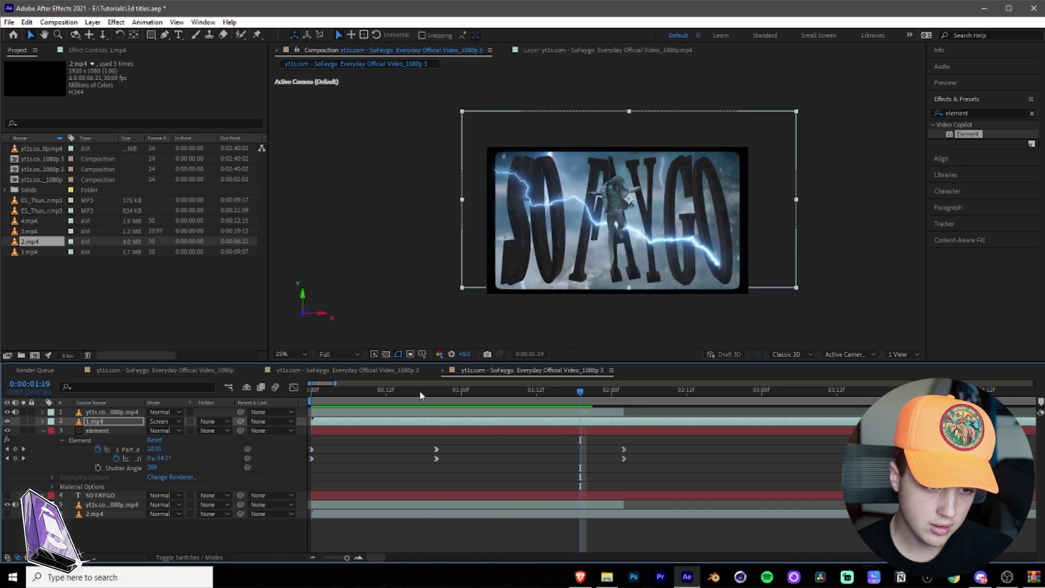
- Move 1.mp4 to the top of the layer stack and 2.mp4 directly beneath it
left_click_drag(95, 417, 96, 409)
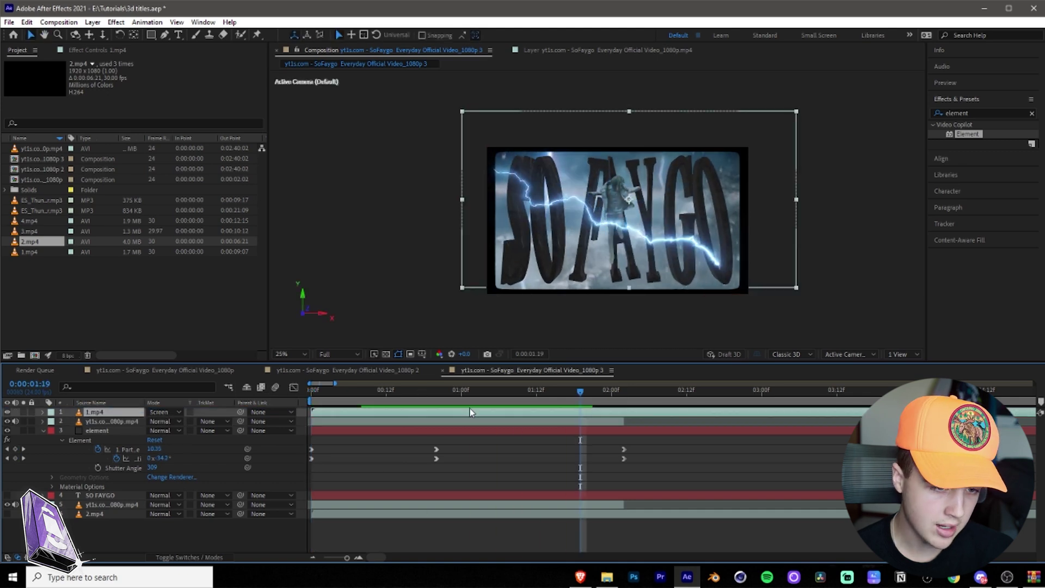
key("space")
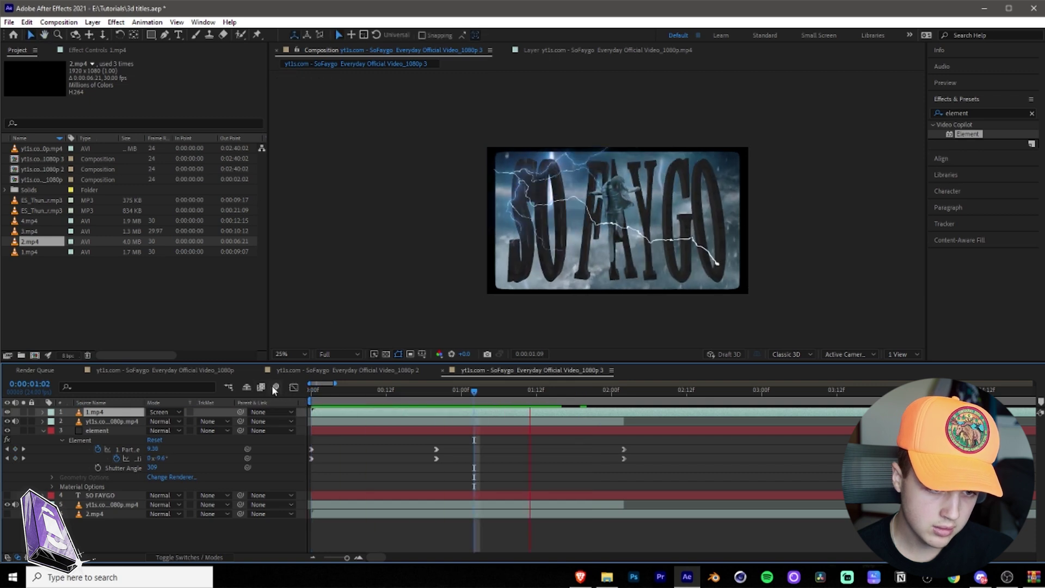
key("space")
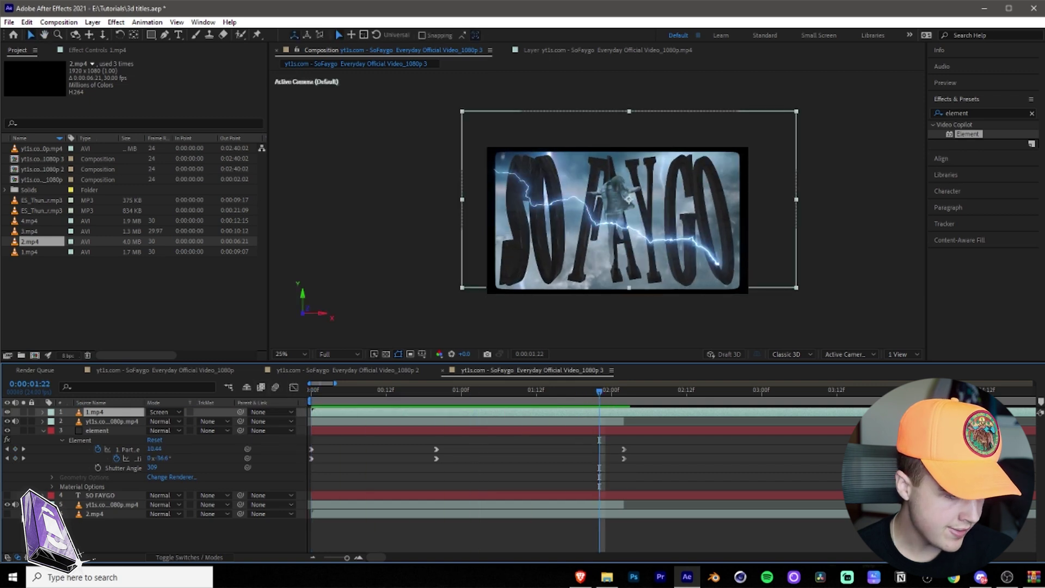
left_click_drag(94, 514, 114, 418)
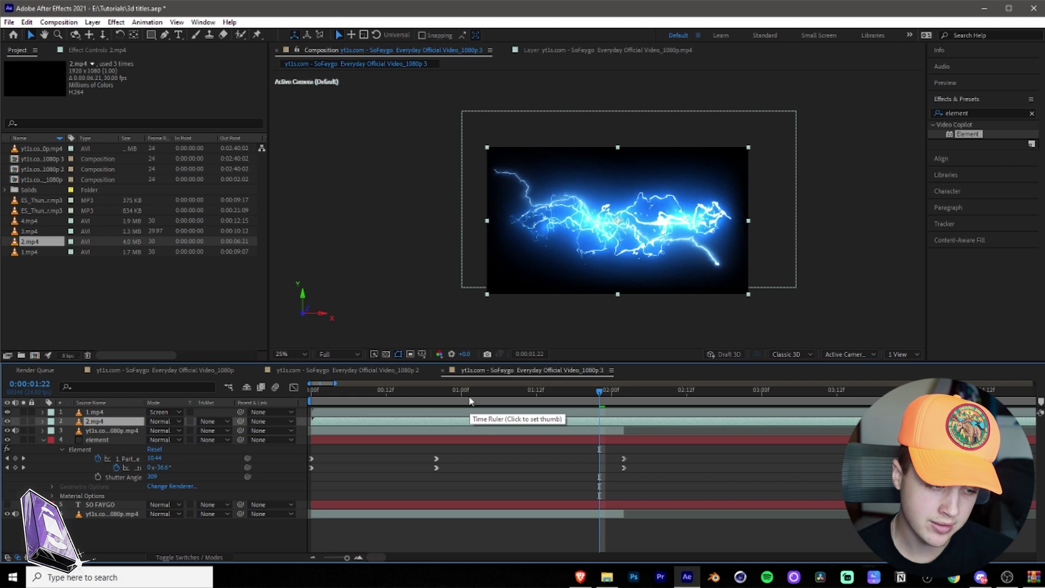
- Set 2.mp4 to Lighten mode and place it below the figure layer
left_click(172, 423)
left_click(215, 216)
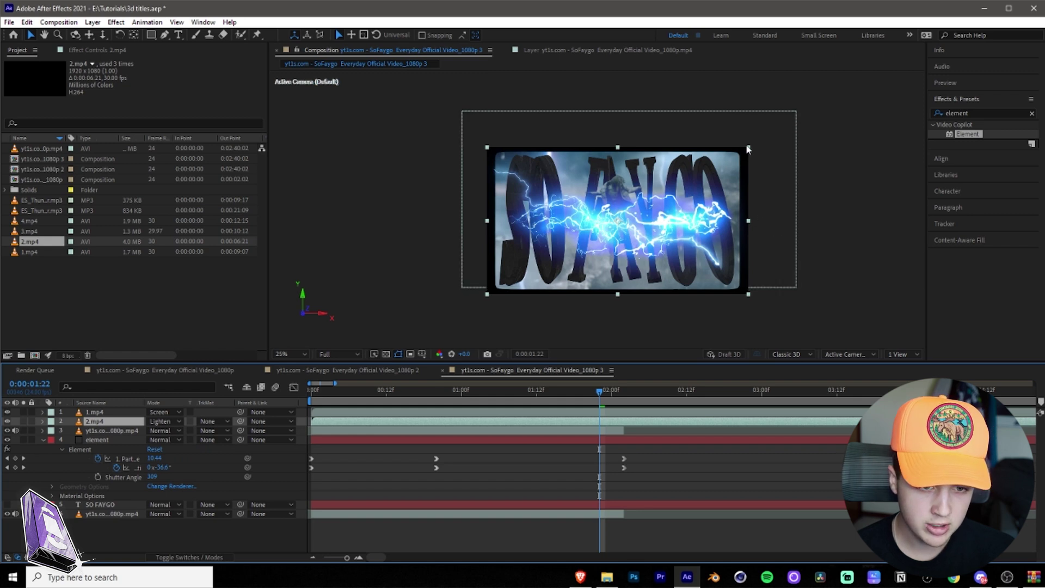
left_click_drag(111, 426, 111, 436)
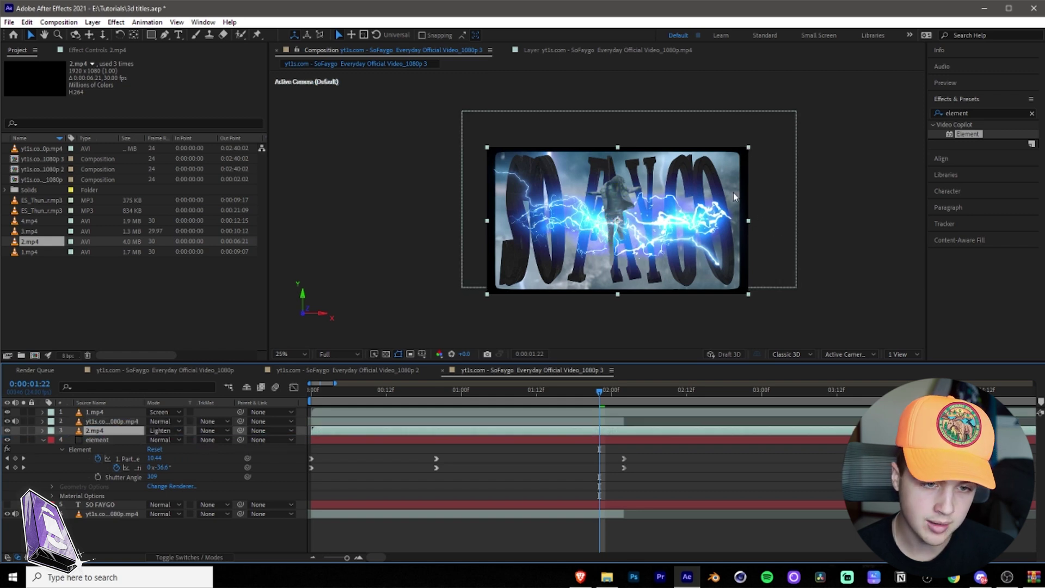
left_click_drag(748, 149, 695, 151)
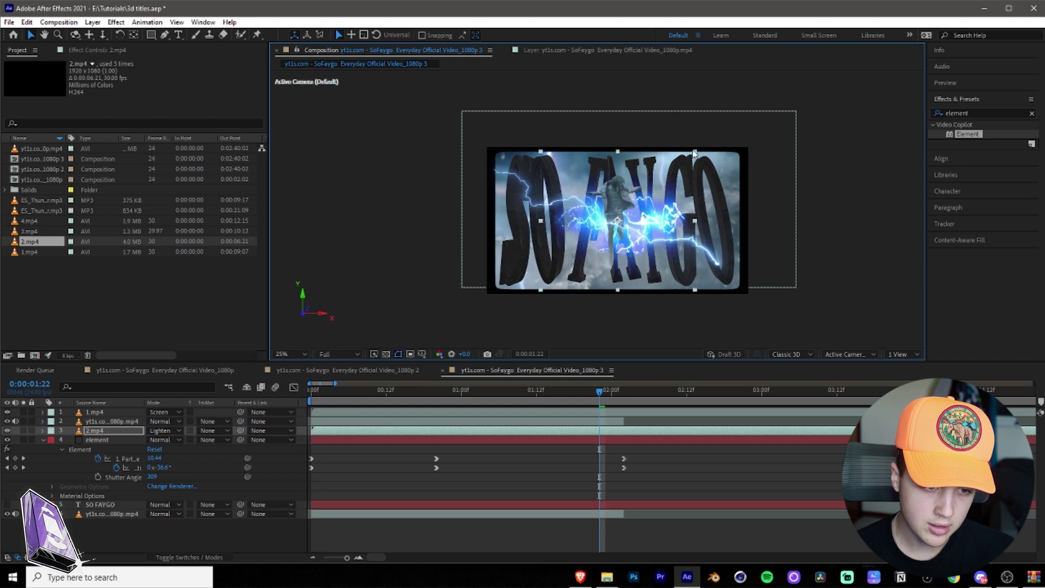
- Rotate 2.mp4 to 90°, scale it to 39.6,52.6%, position it at 948,440, and preview
left_click(42, 431)
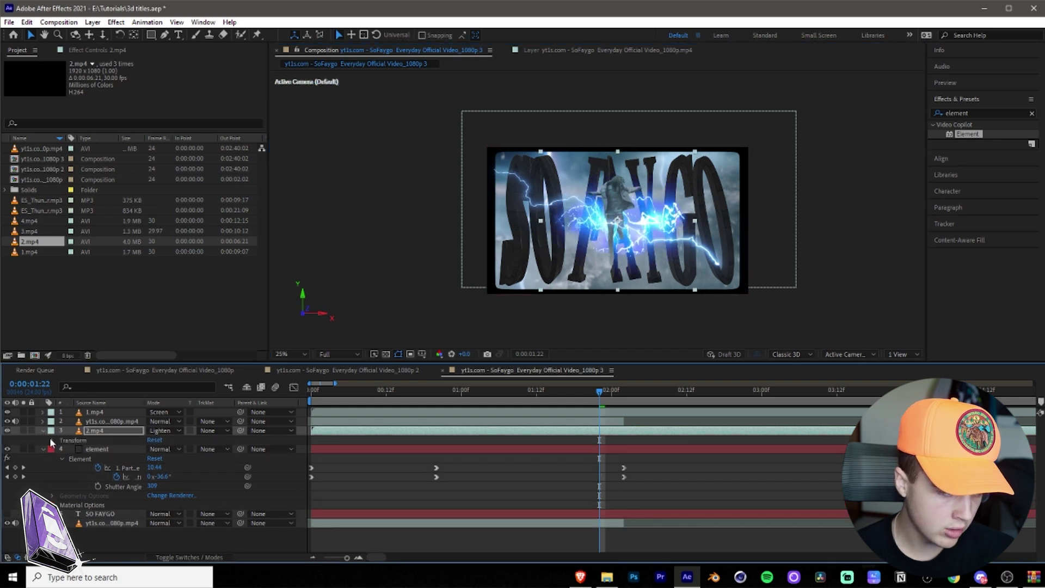
left_click(52, 440)
left_click_drag(163, 477, 223, 489)
left_click_drag(549, 144, 567, 164)
left_click_drag(630, 208, 635, 199)
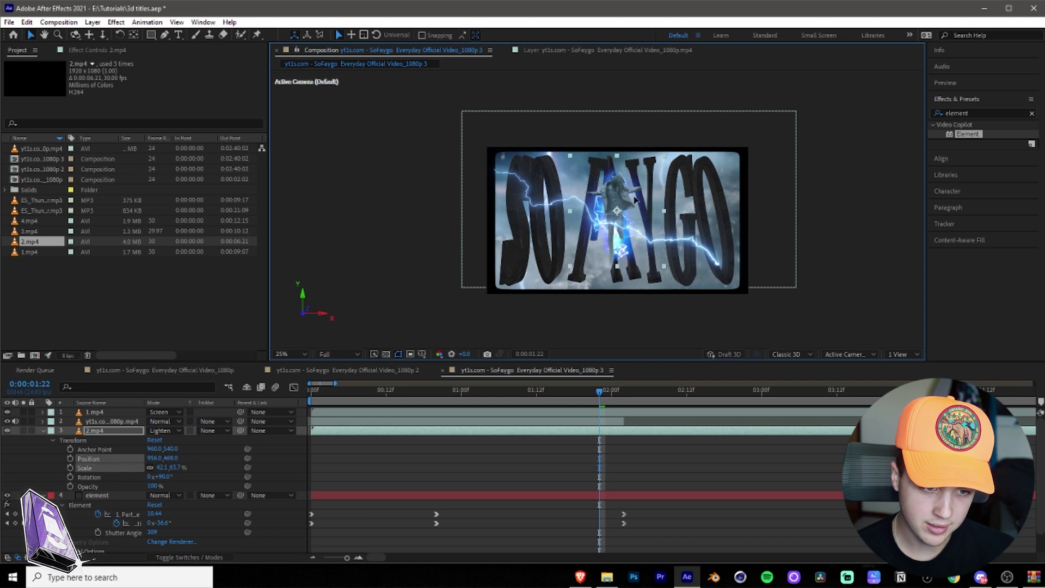
left_click_drag(666, 267, 656, 255)
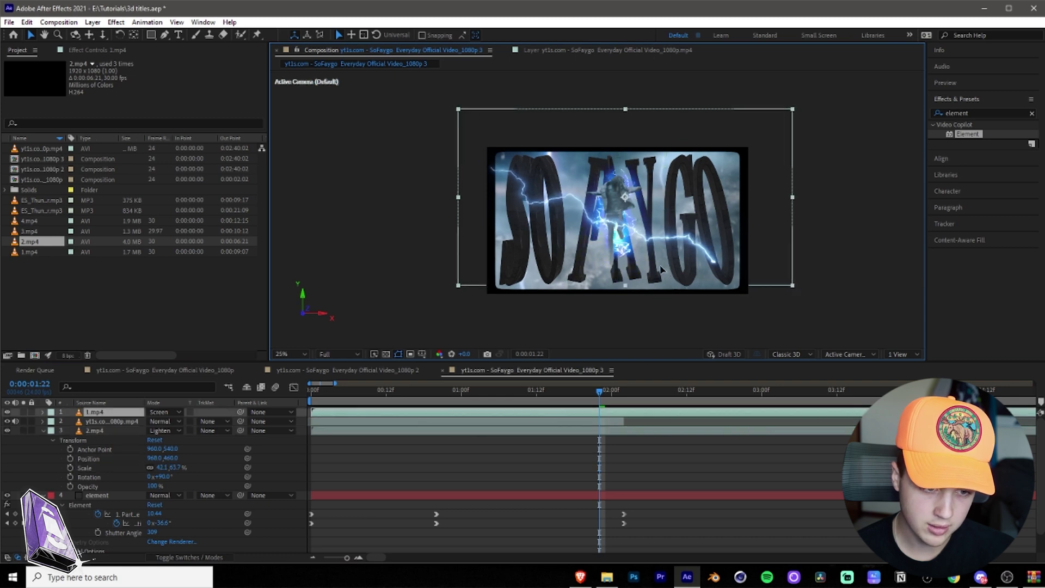
key("space")
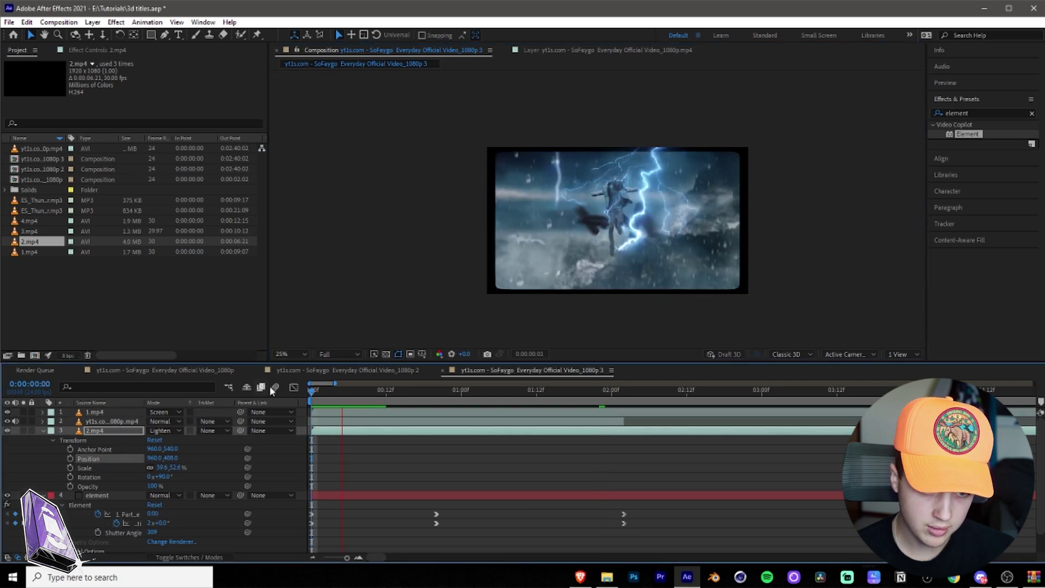
key("space")
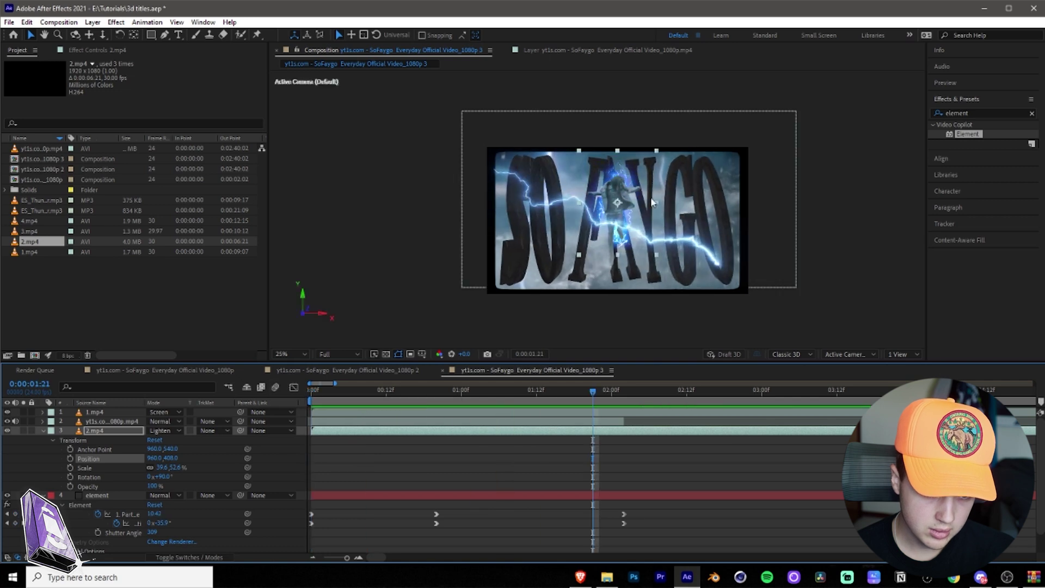
left_click_drag(618, 175, 617, 176)
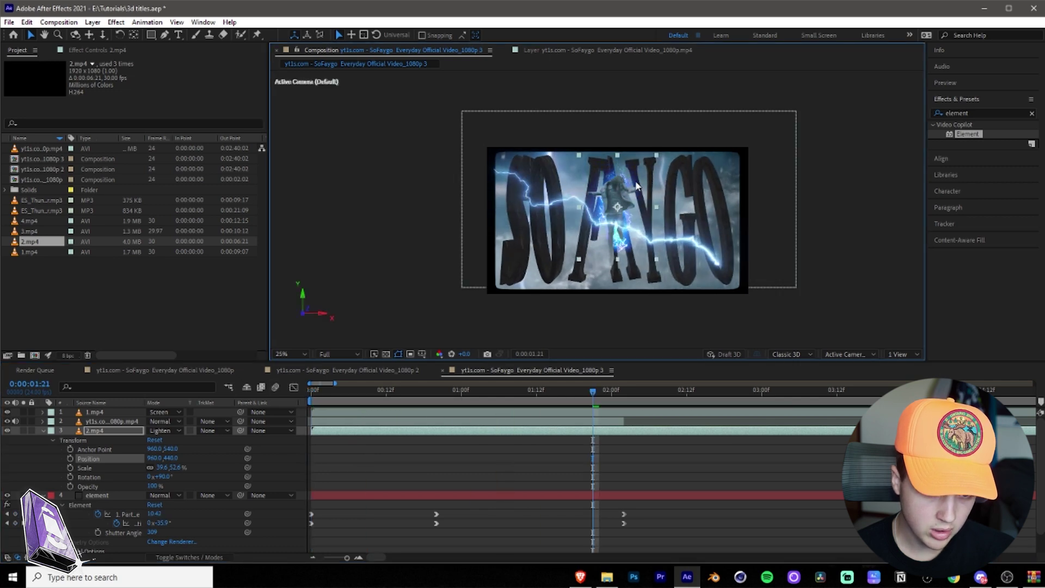
key("space")
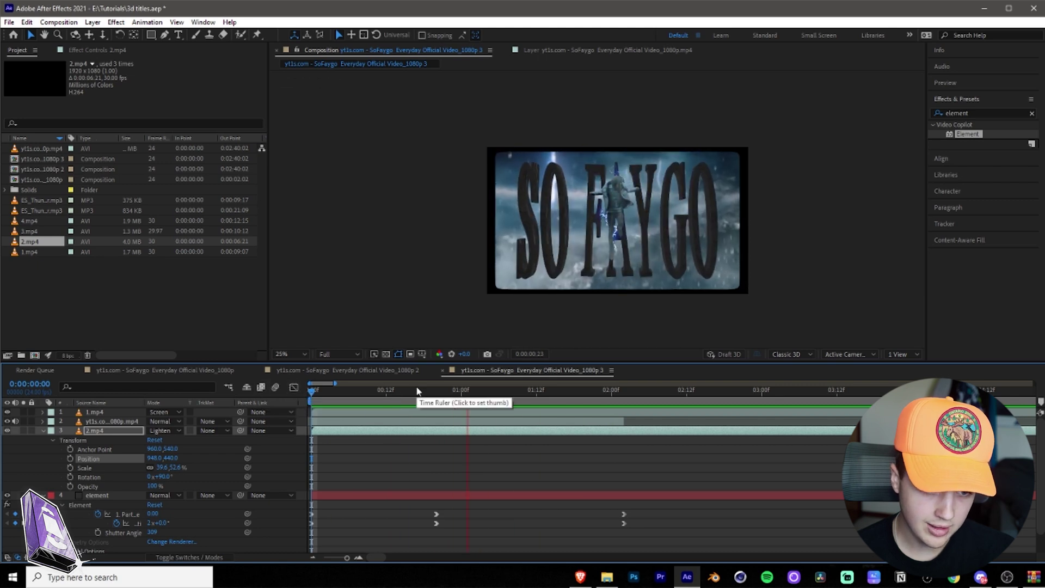
left_click(46, 211)
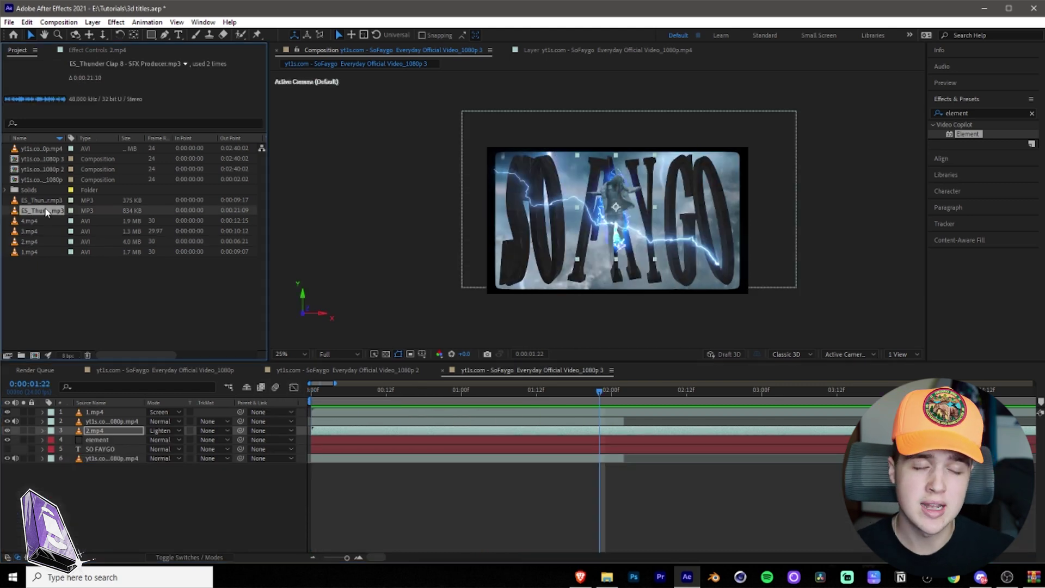
- Add ES_Thunder Crack.mp3 to the comp and preview it from the start
left_click(41, 201)
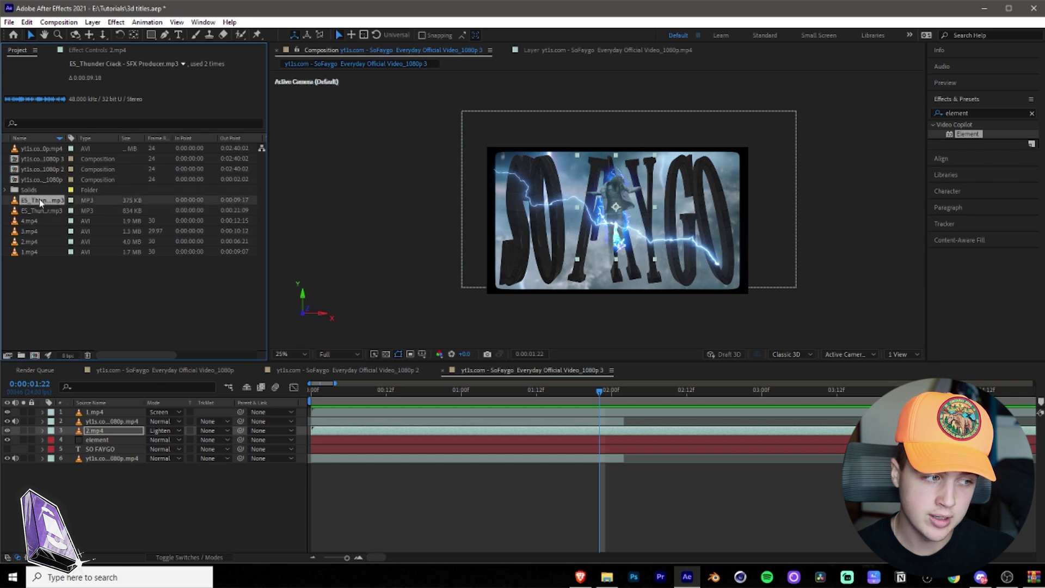
left_click_drag(36, 204, 205, 467)
left_click(314, 390)
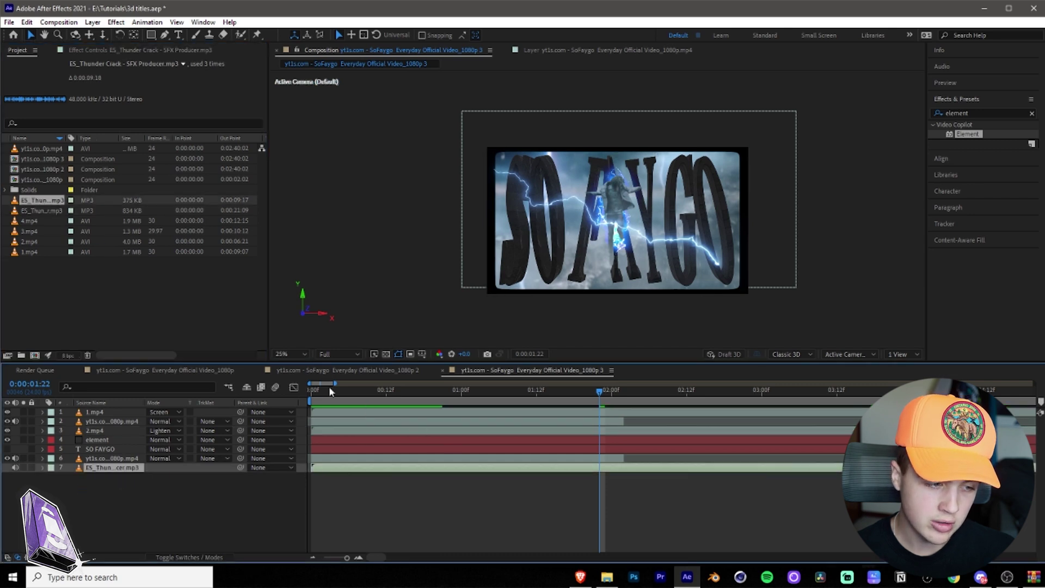
key("space")
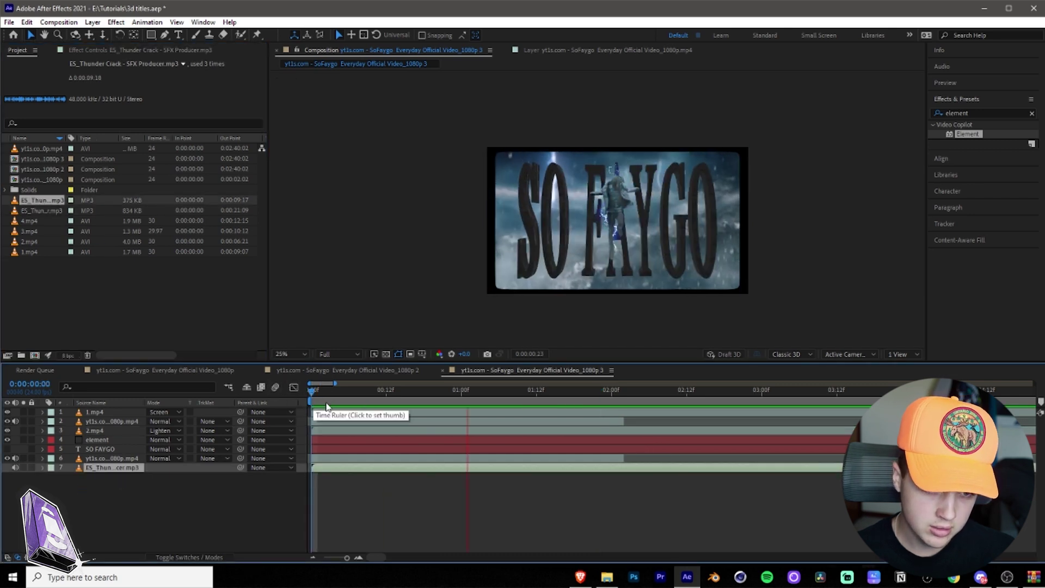
left_click(368, 390)
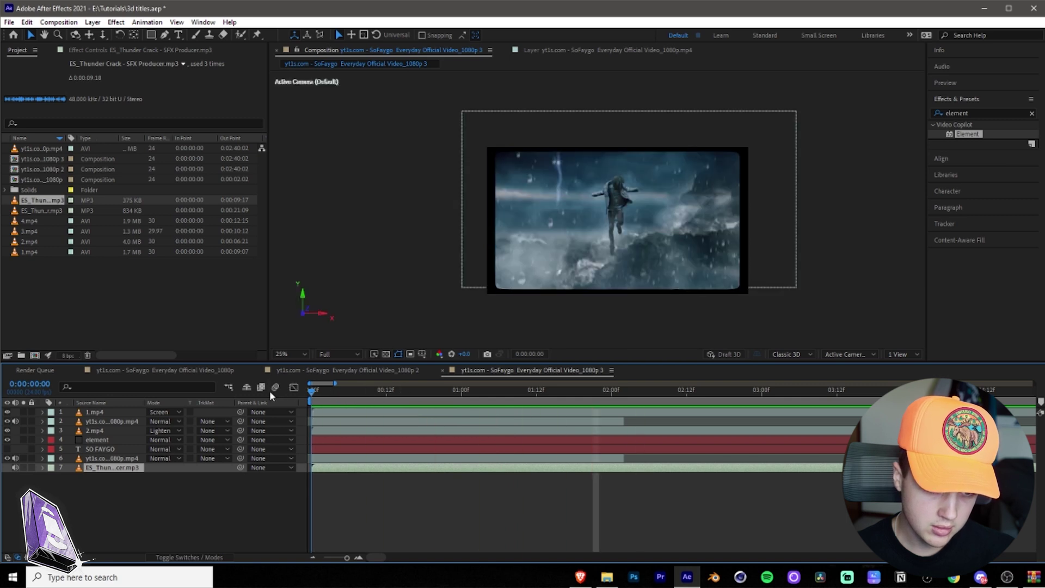
- Add ES_Thunder Clap 8.mp3 starting at frame 5 and preview both thunder sounds
left_click(345, 391)
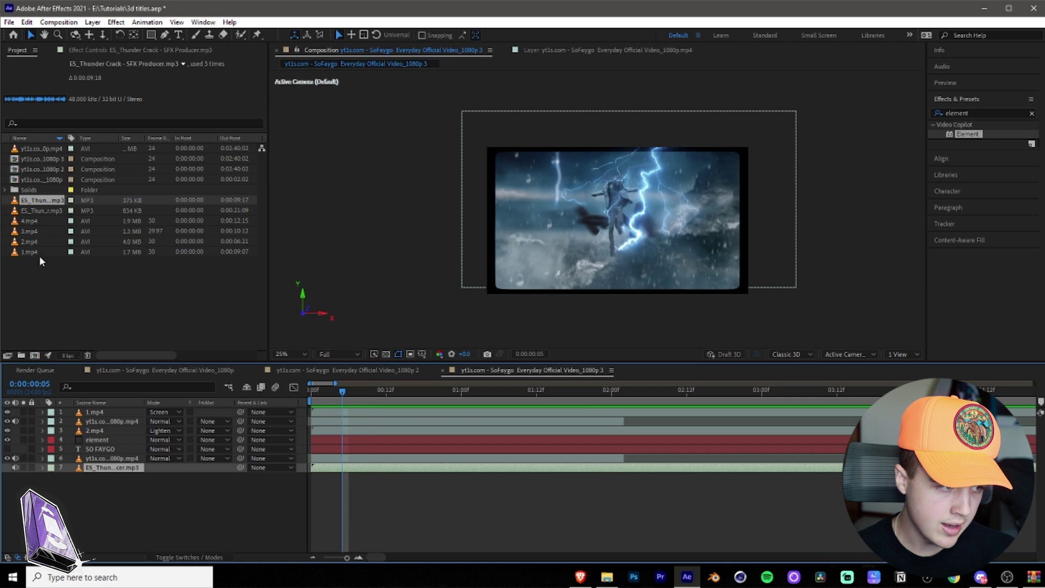
left_click_drag(41, 212, 424, 486)
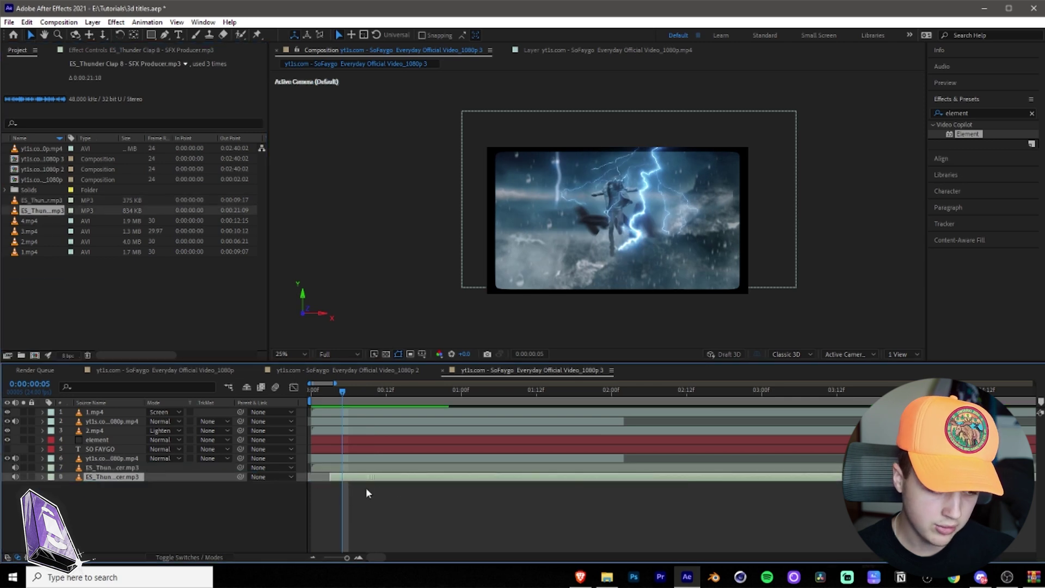
key("Home")
key("space")
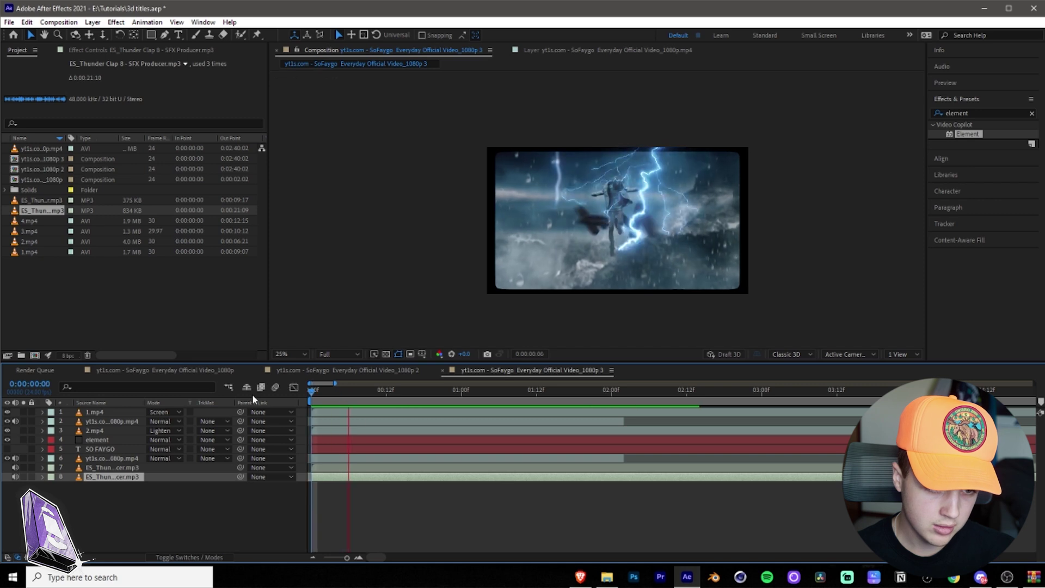